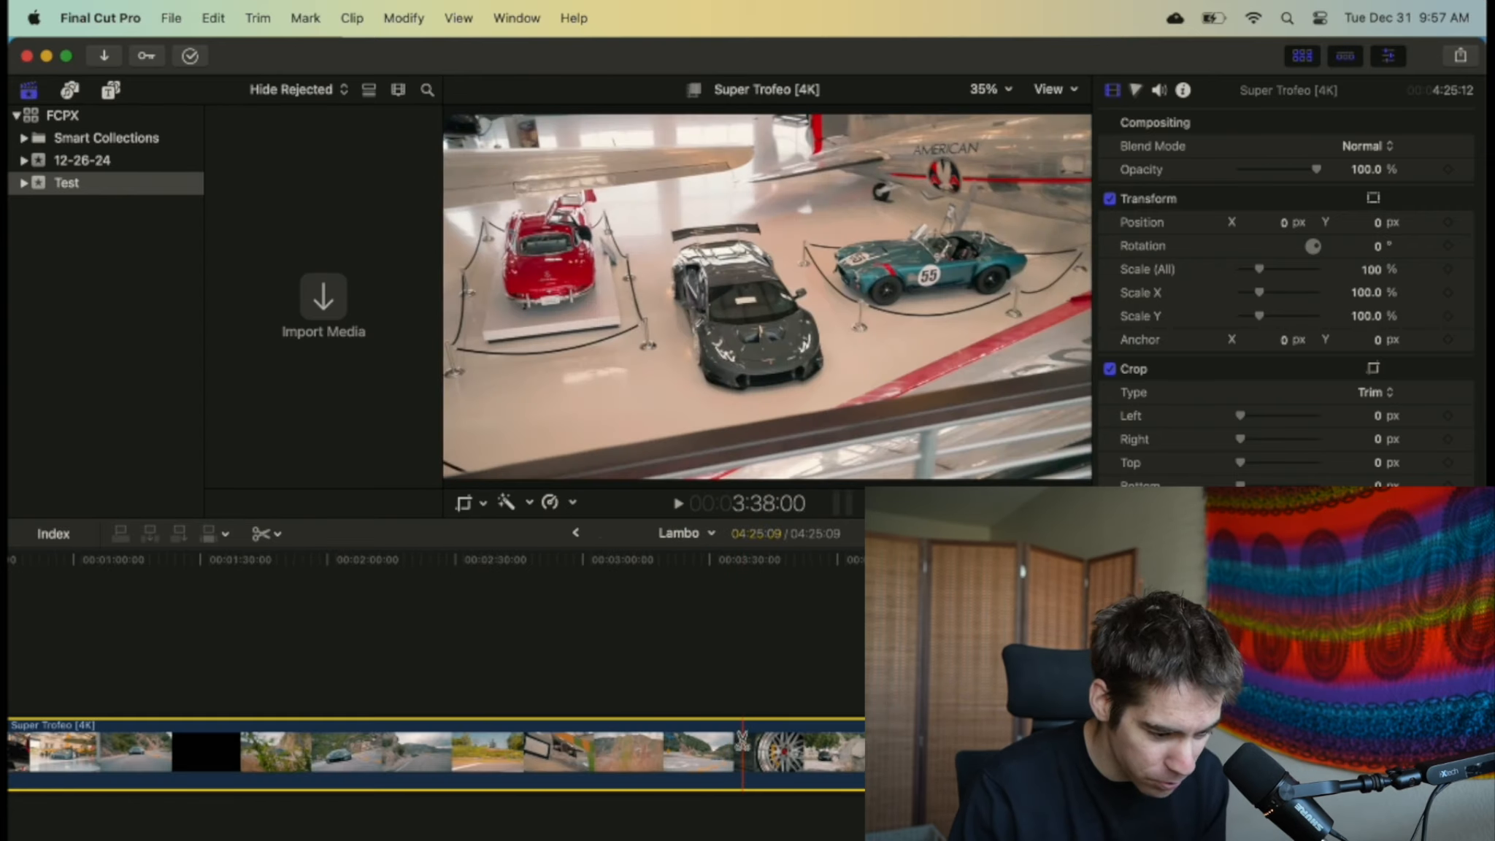
Cut the Super Trofeo clip in the primary storyline at three points with the Blade tool
click(742, 741)
click(690, 741)
click(596, 741)
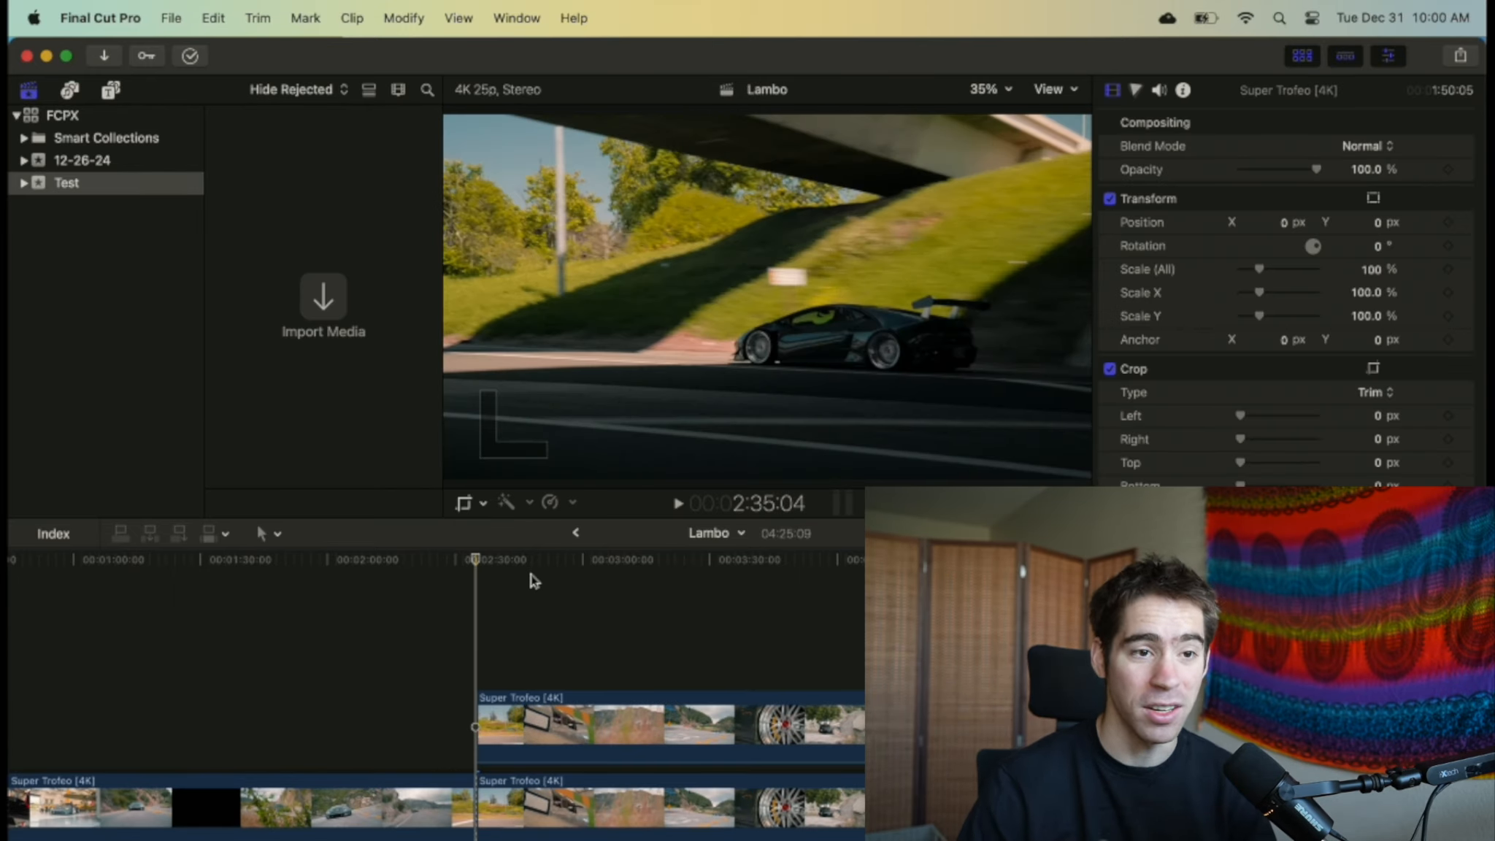
Duplicate the connected Super Trofeo clip and place the copies at staggered positions above the primary storyline
click(551, 610)
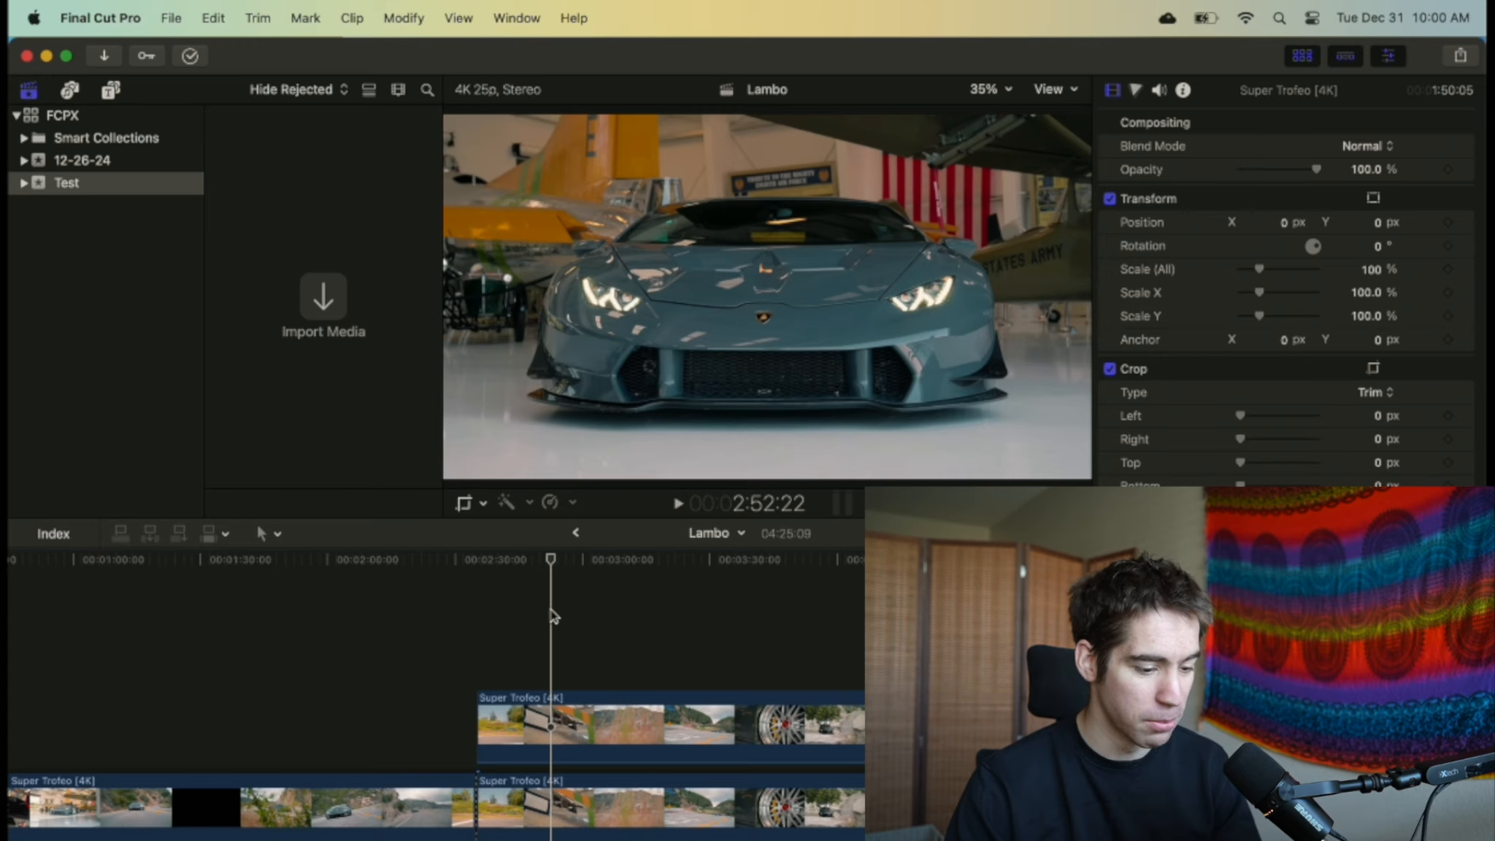
key(Up)
drag(568, 700, 441, 613)
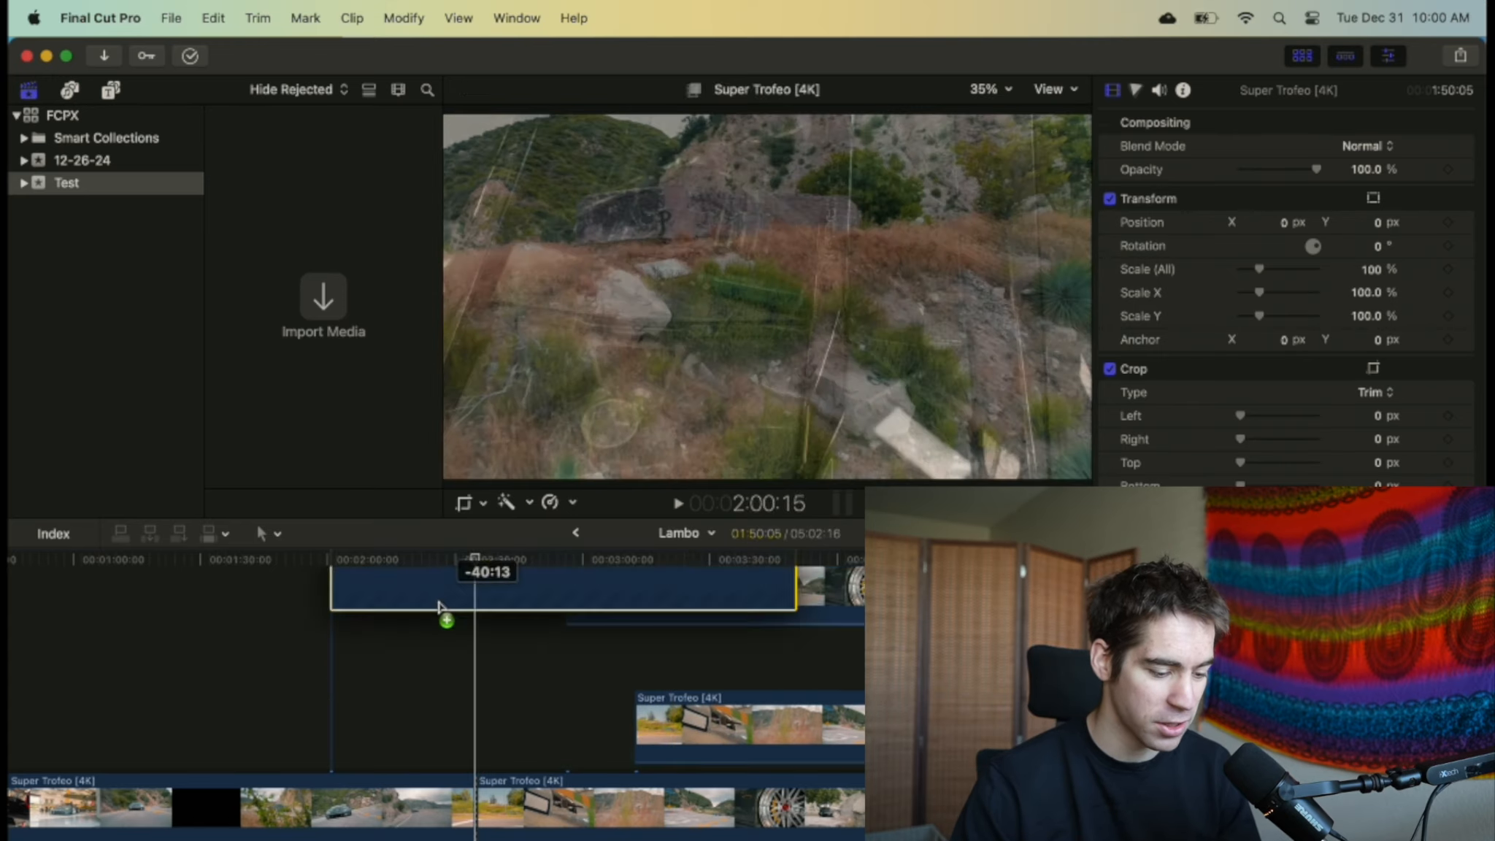
Undo the duplicated and connected Super Trofeo clips until only the primary storyline is left
key(super+z)
key(super+z)
key(super+z)
key(super+z)
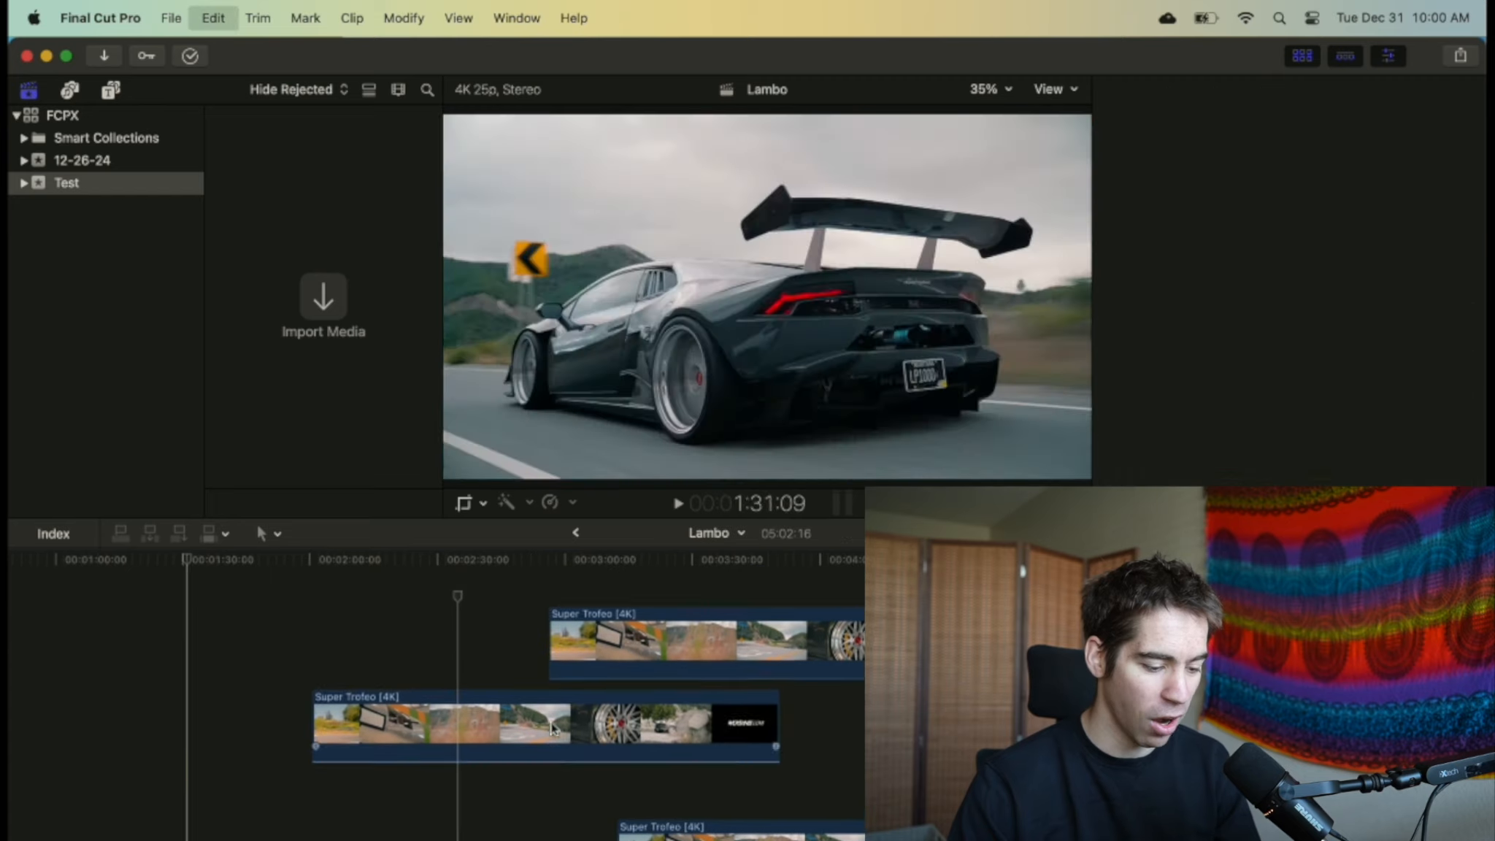
key(super+z)
key(super+z)
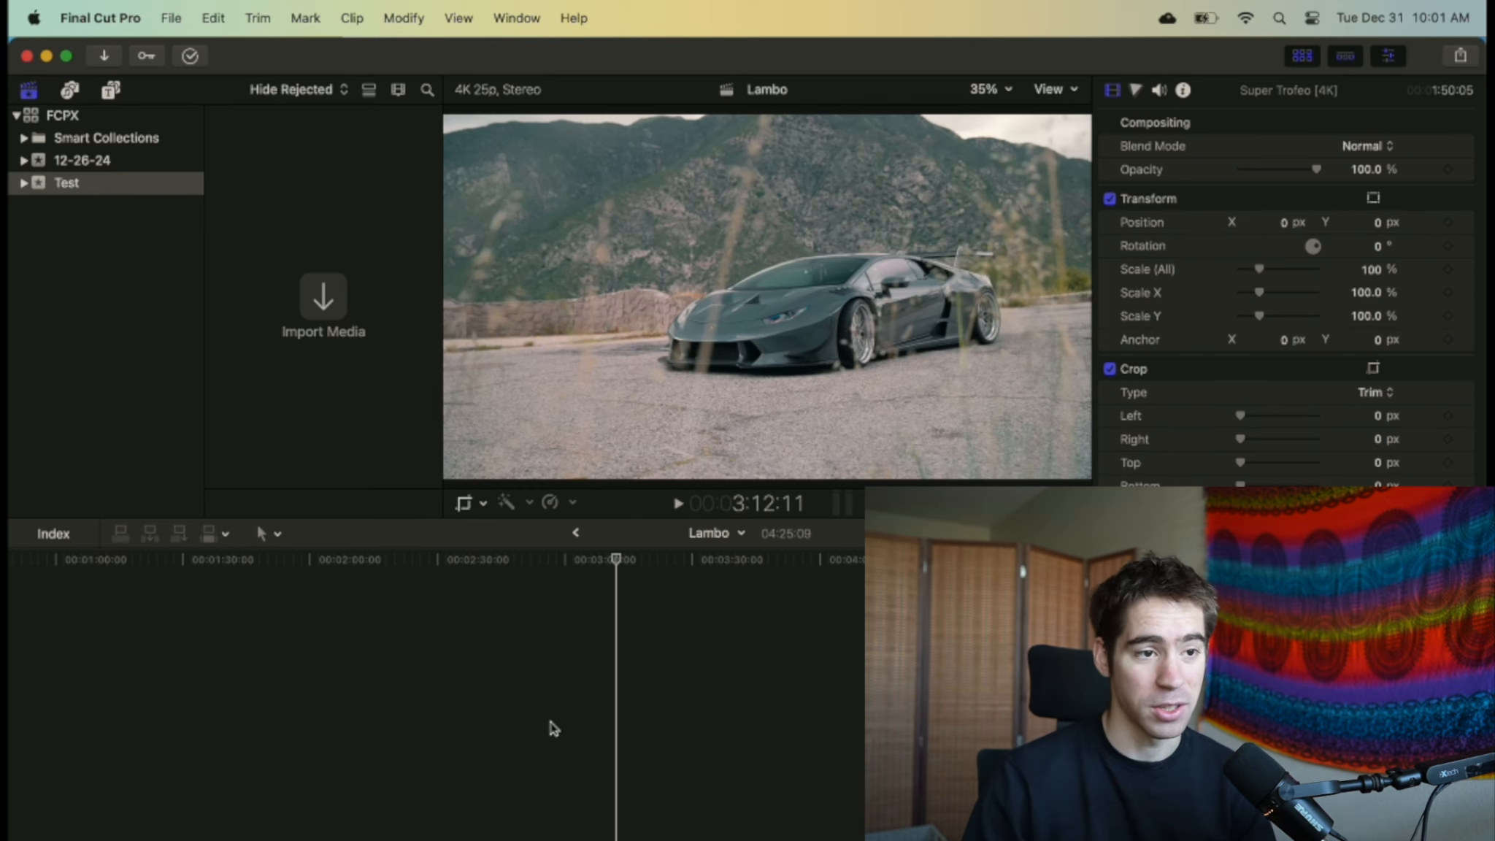
Copy both Super Trofeo clips and paste them at 5:06:04, beyond the end of the primary storyline
scroll(550, 722, left, 1)
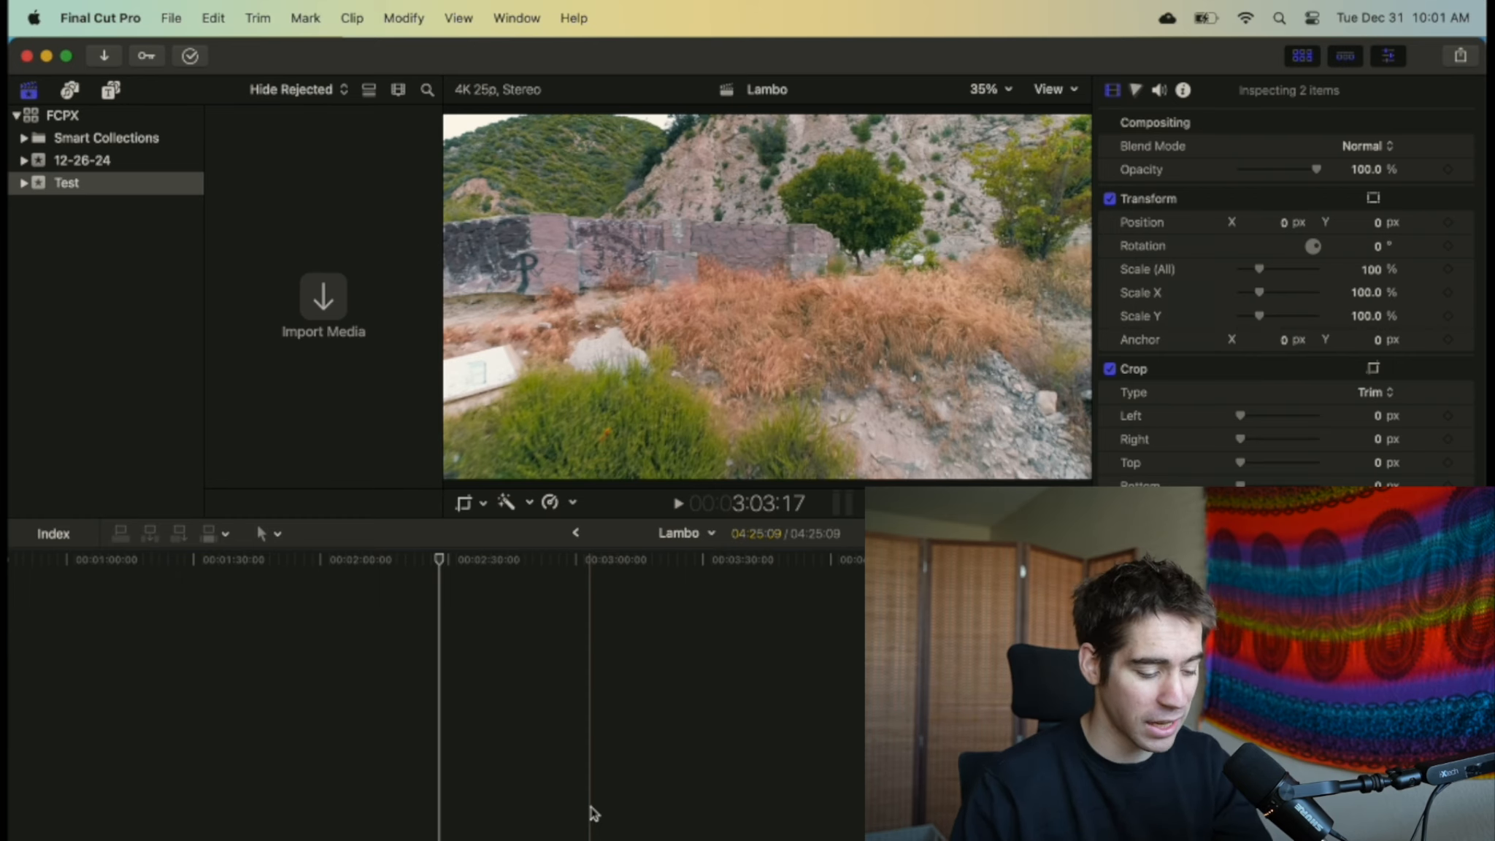
click(466, 766)
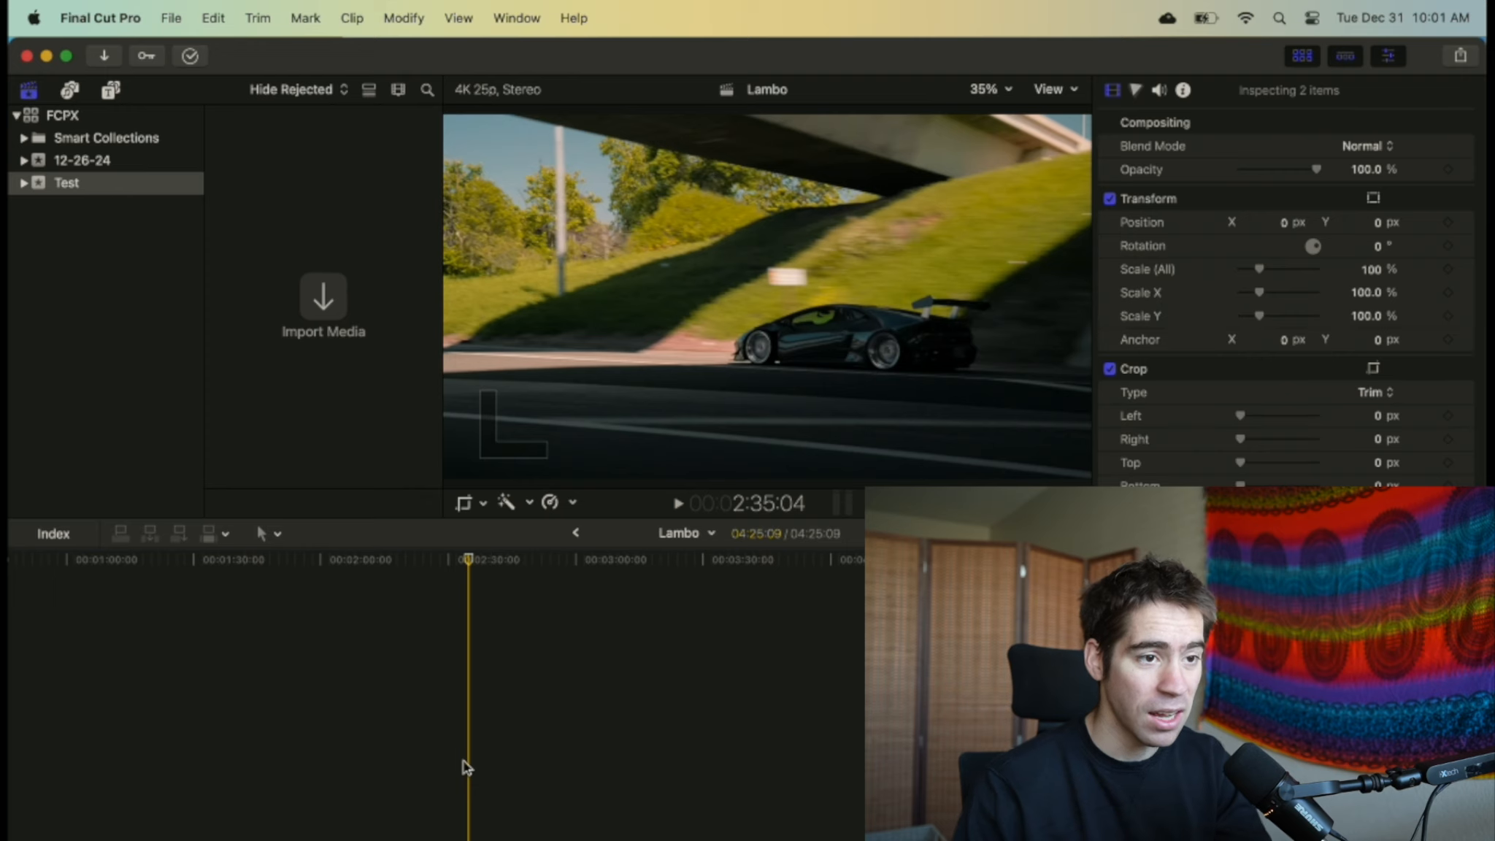
scroll(466, 767, down, 3)
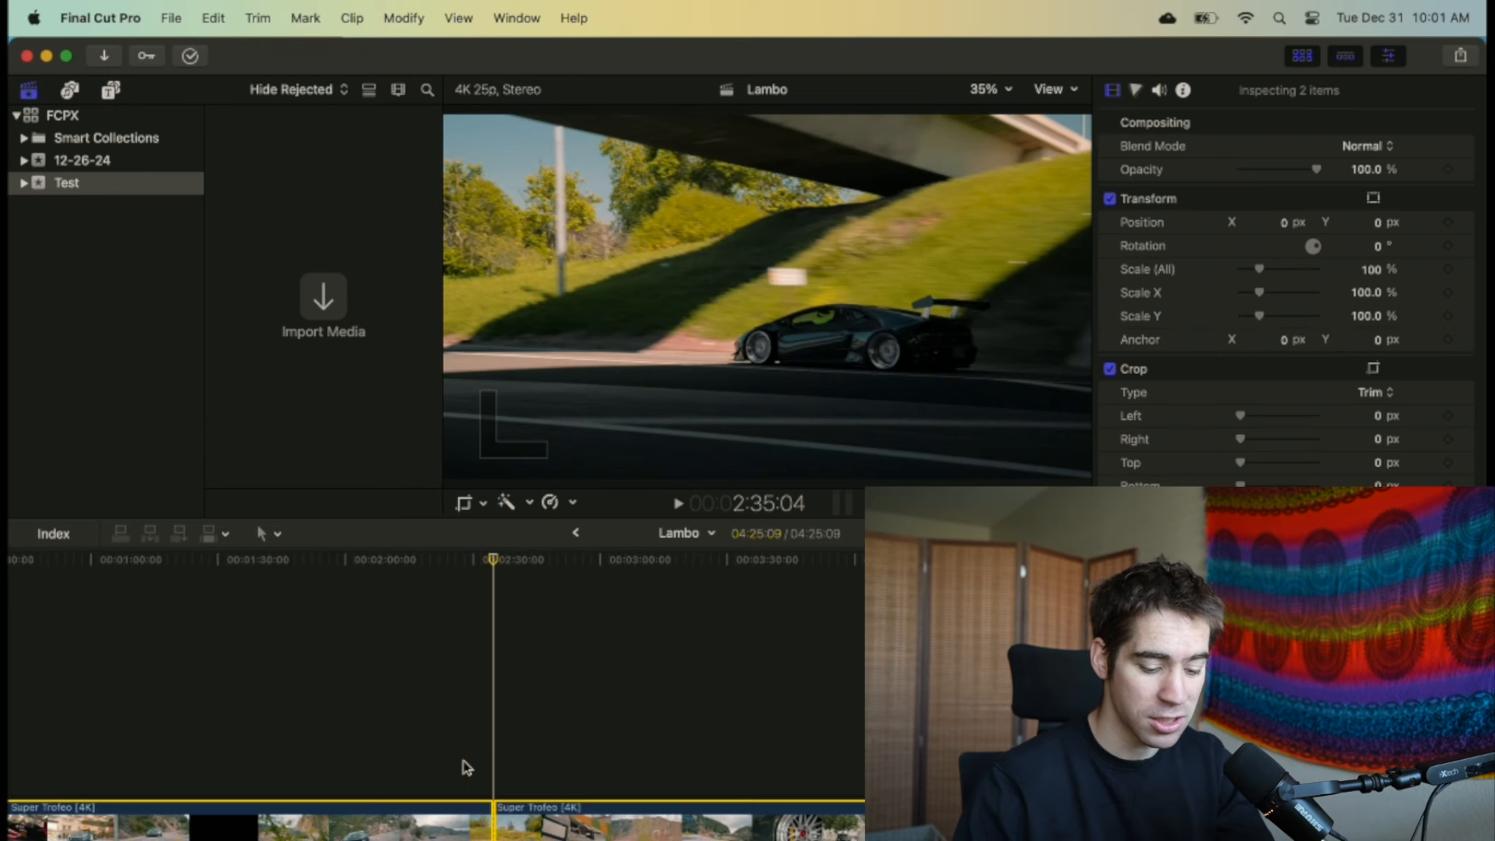
key(super+minus)
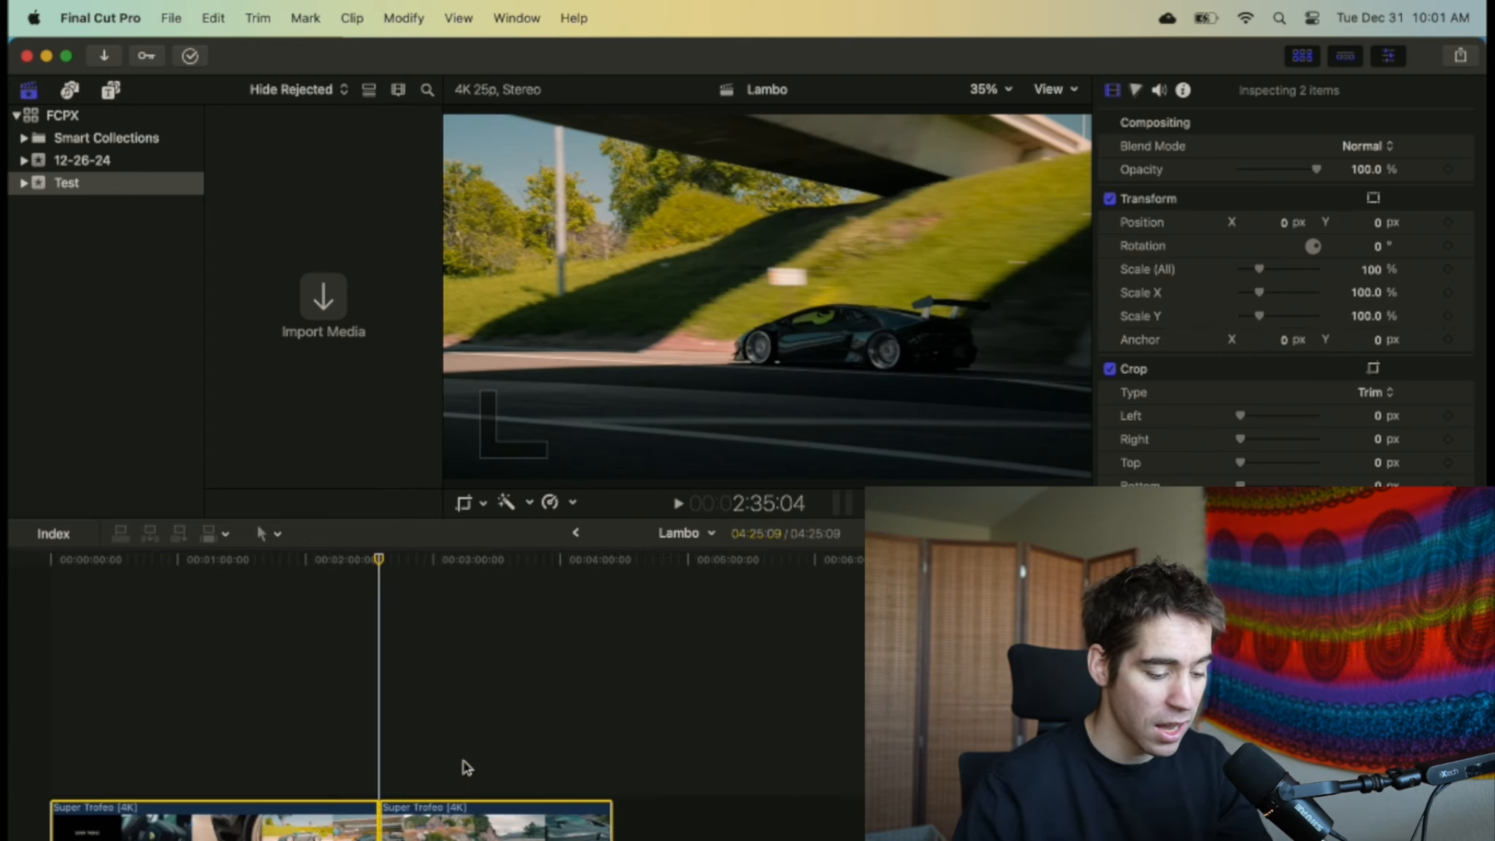
click(699, 730)
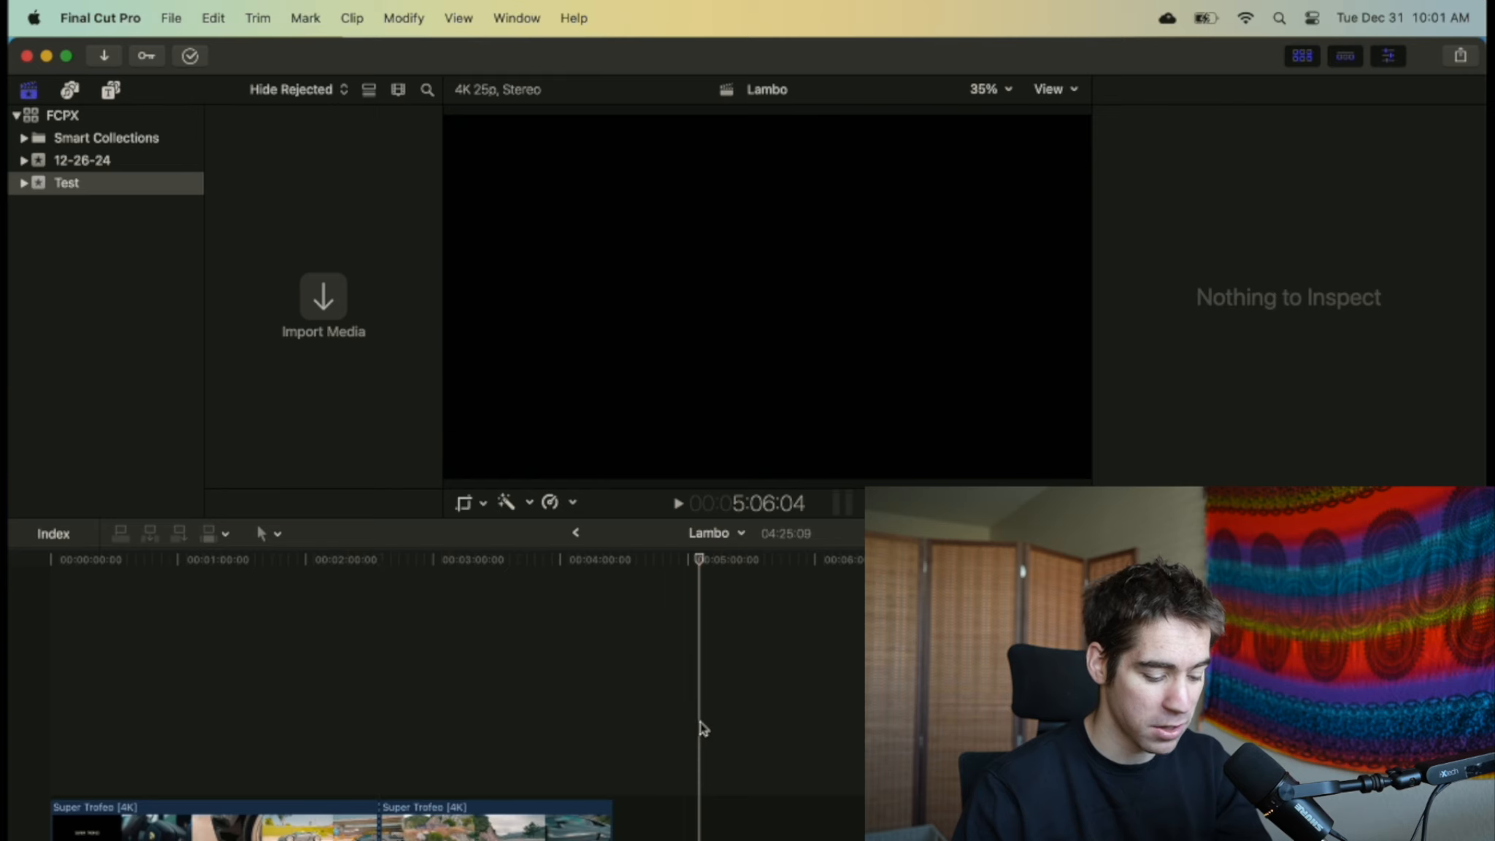
key(super+v)
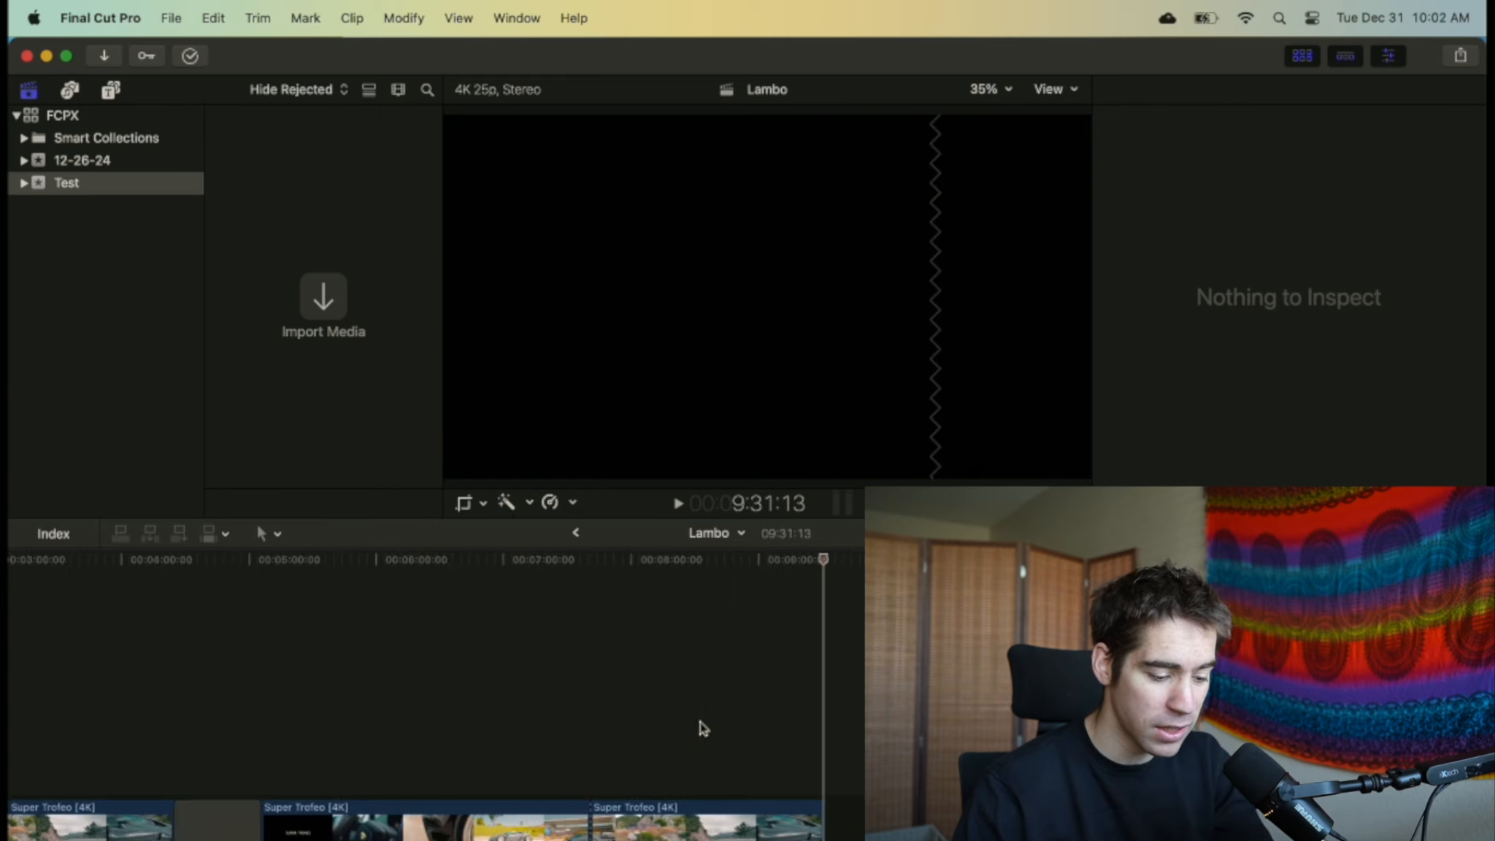
key(shift+z)
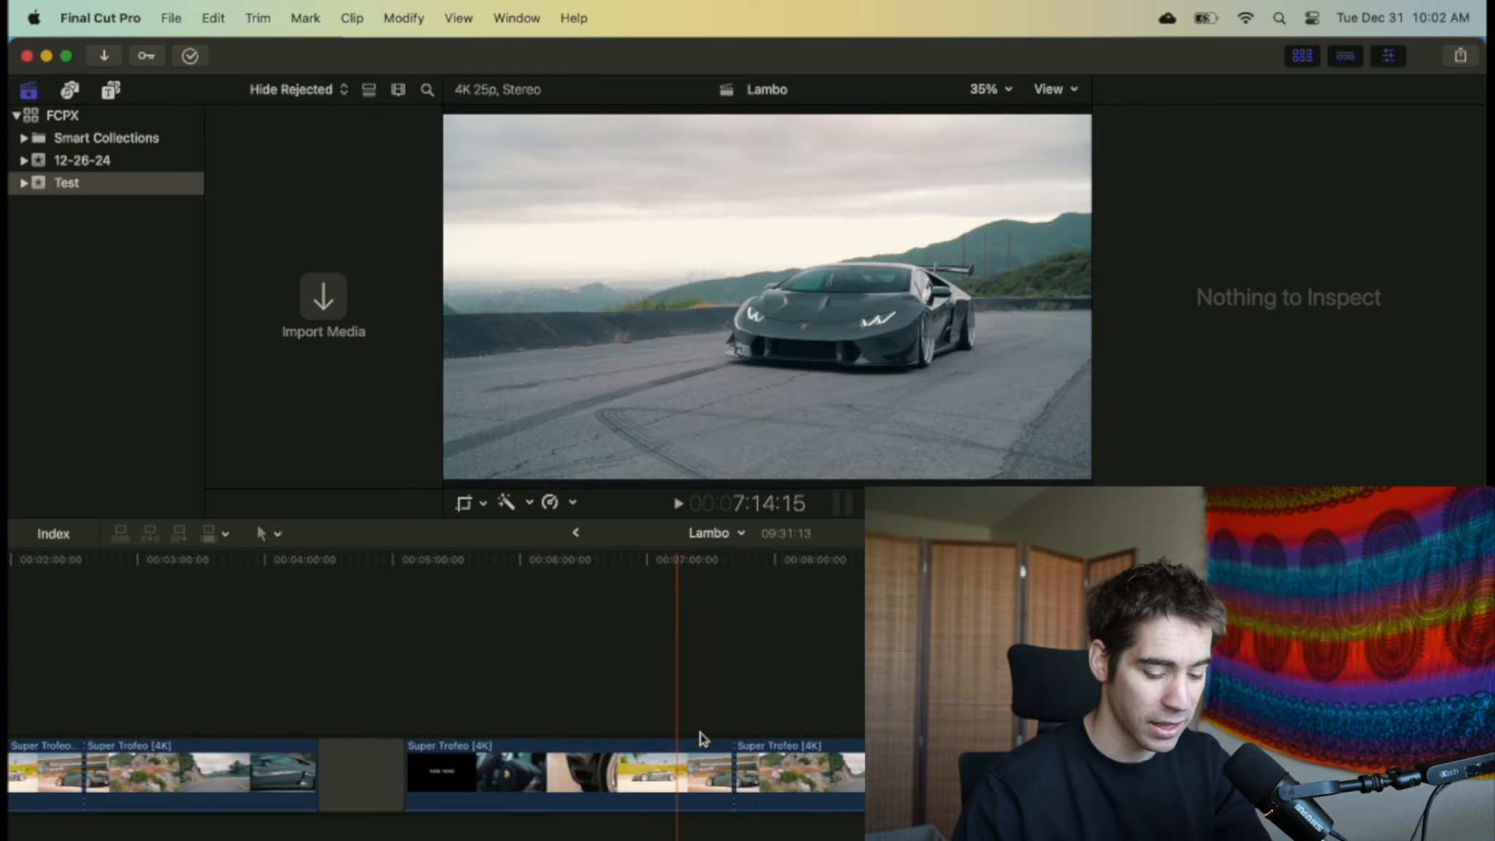
key(super+v)
key(super+v)
key(super+z)
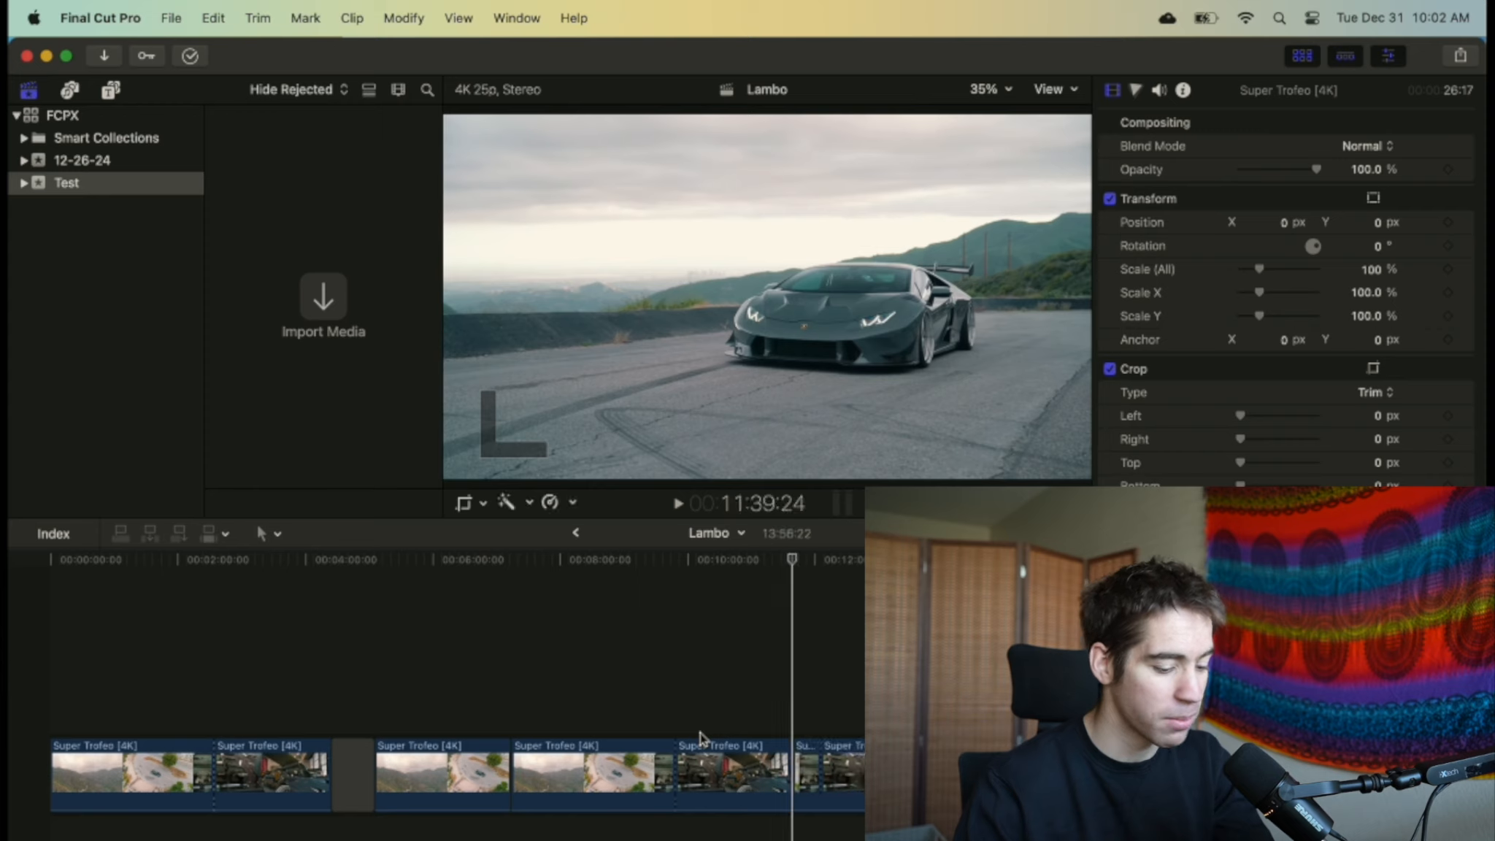
key(super+z)
Select the gap between the original clips and the pasted pair to inspect it
key(super+equal)
key(super+equal)
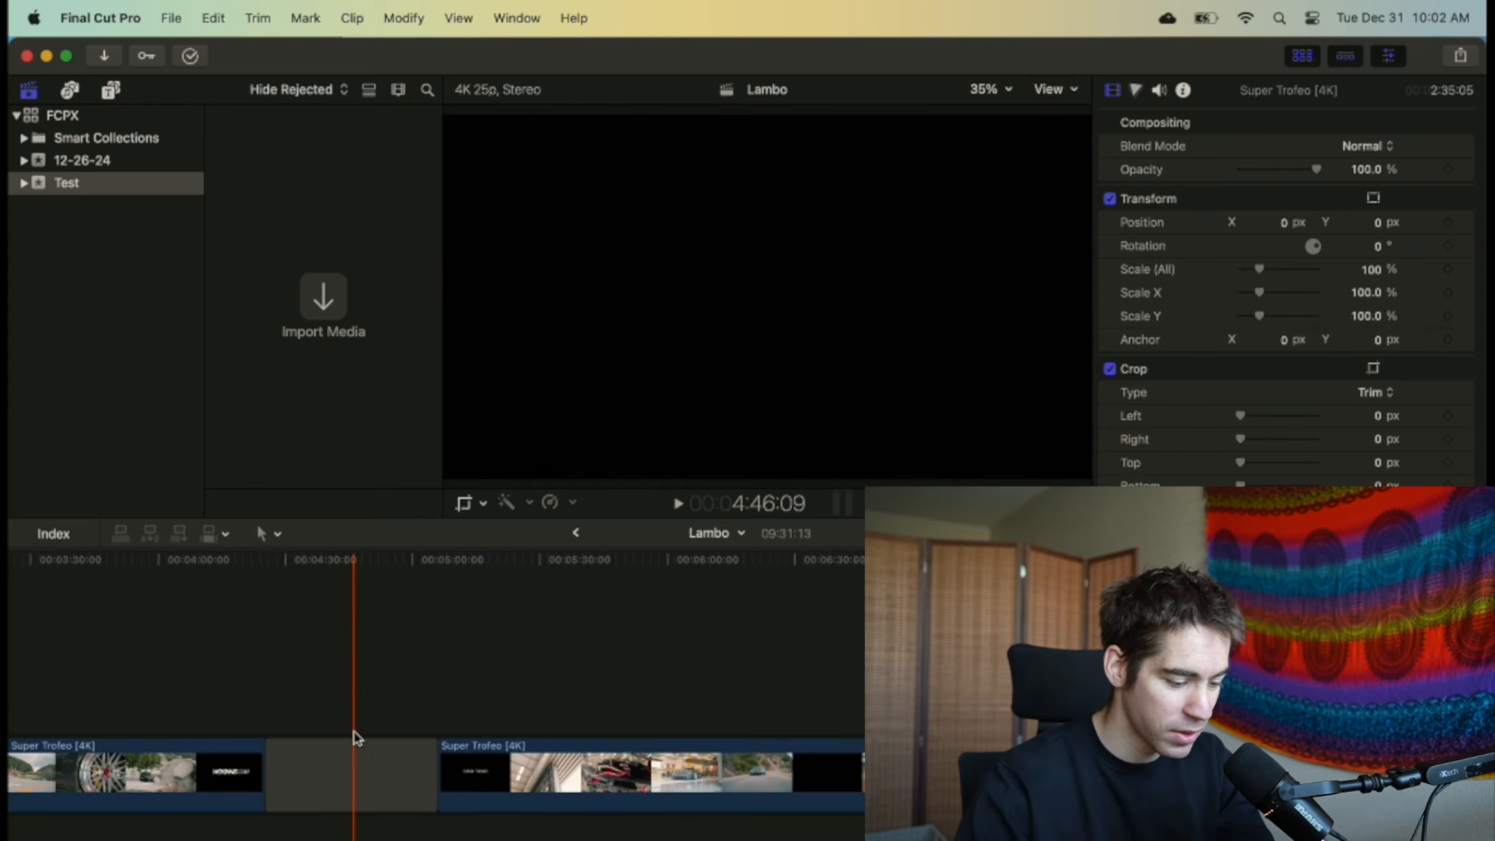
click(330, 770)
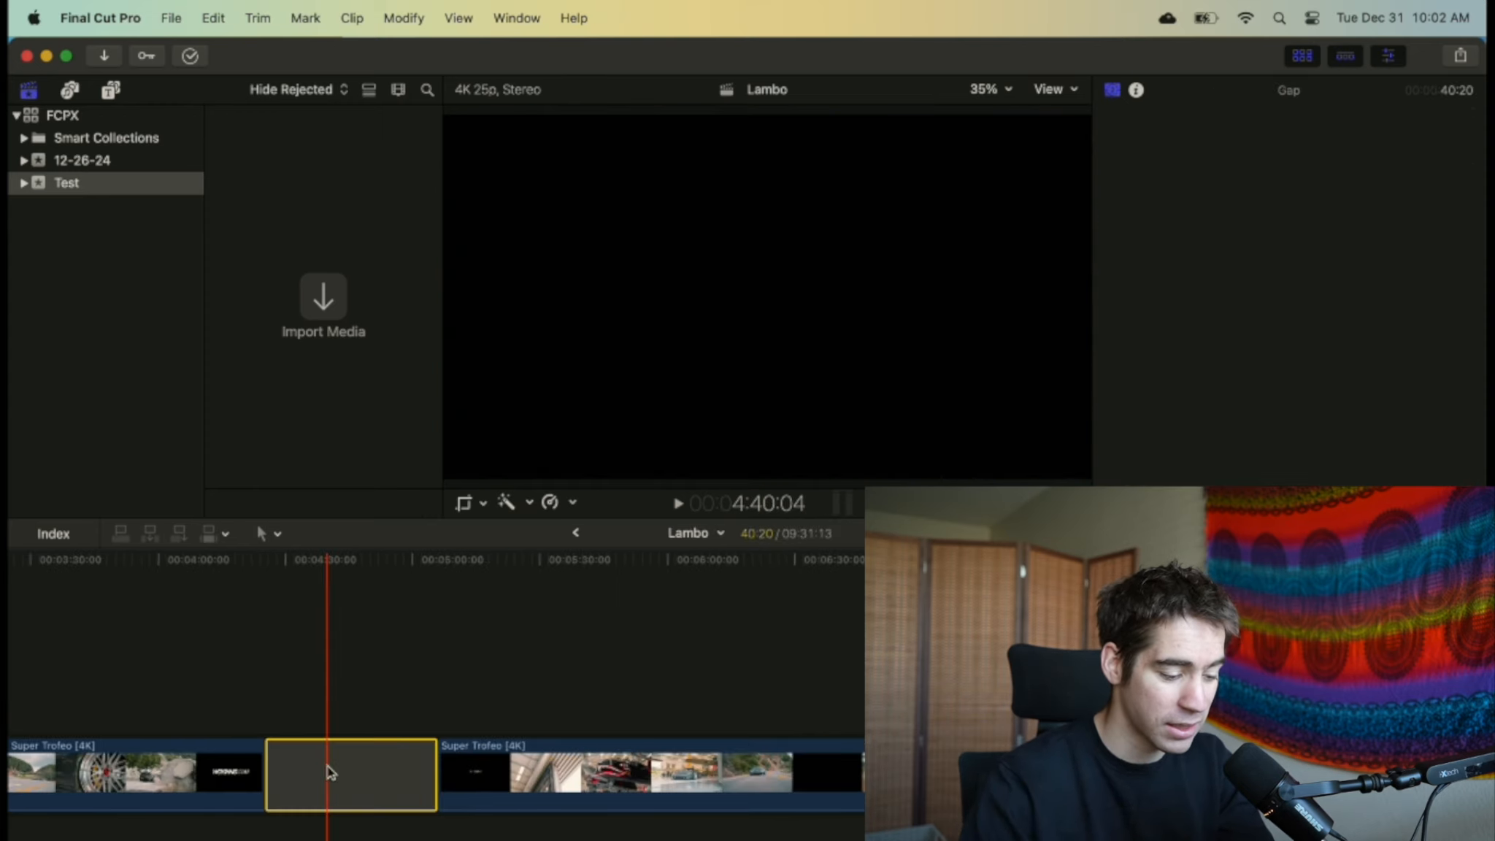
Paste the two copied Super Trofeo clips again at 10:57:11, beyond the last clip
key(super+minus)
key(super+minus)
click(727, 707)
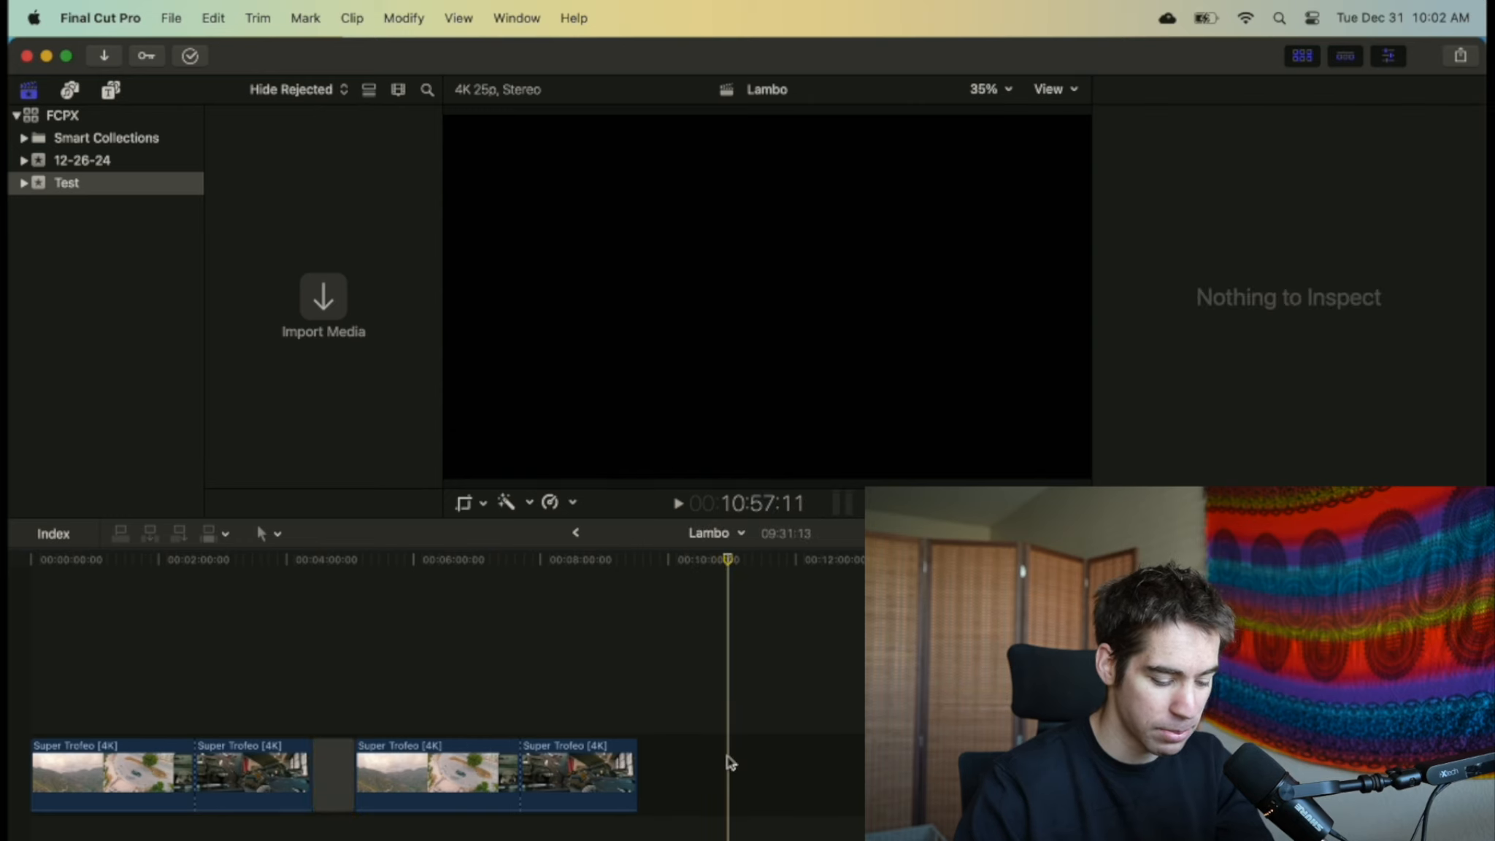
key(super+v)
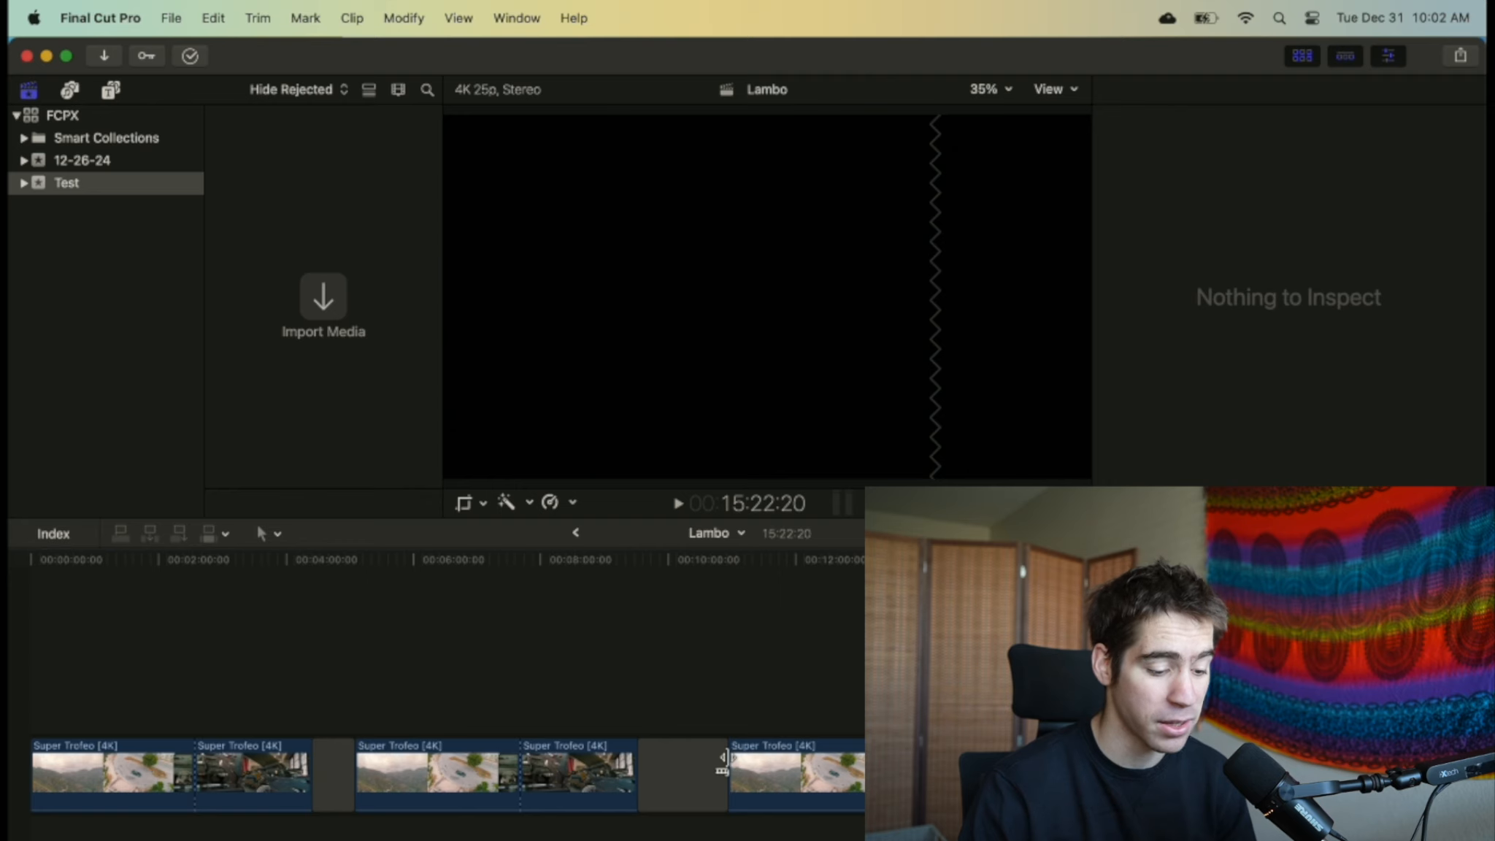
Look up the "gap" command in the help search, insert a gap generator at 15:55:20, and append several more gaps
scroll(723, 759, right, 2)
click(584, 16)
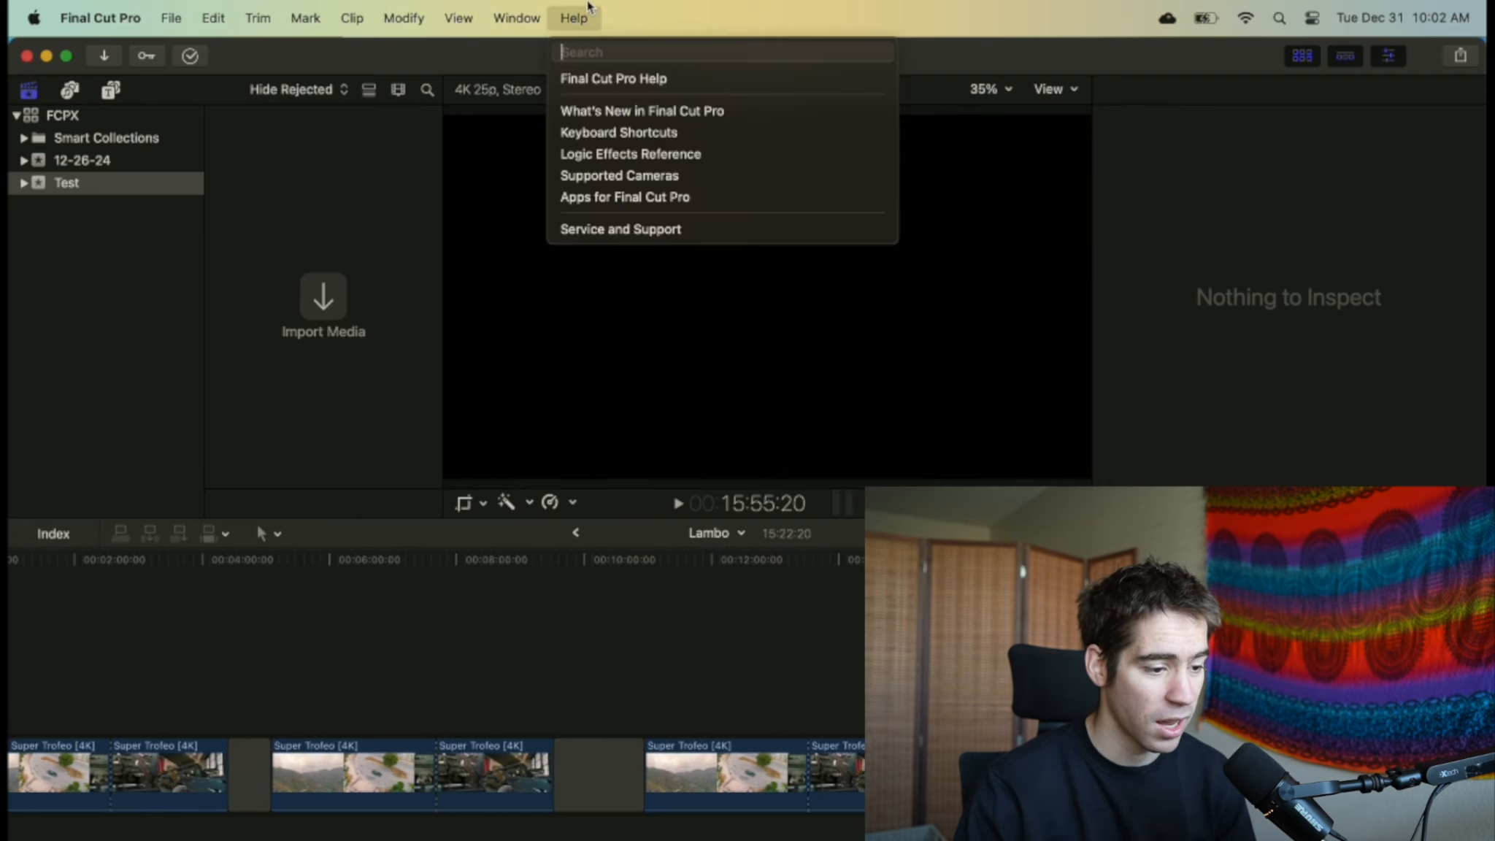
text(gap)
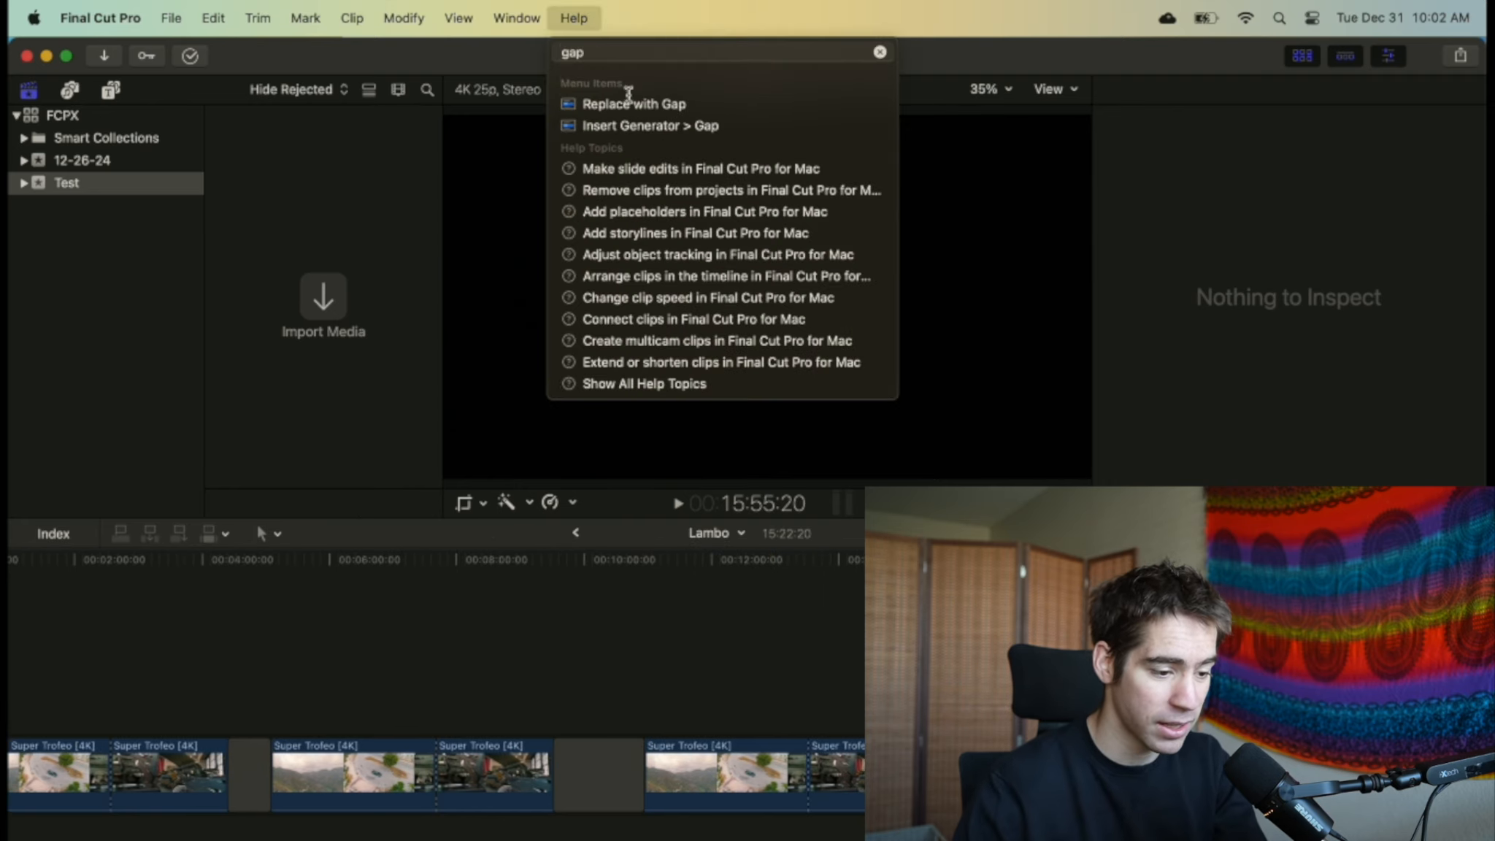
mouse_move(633, 131)
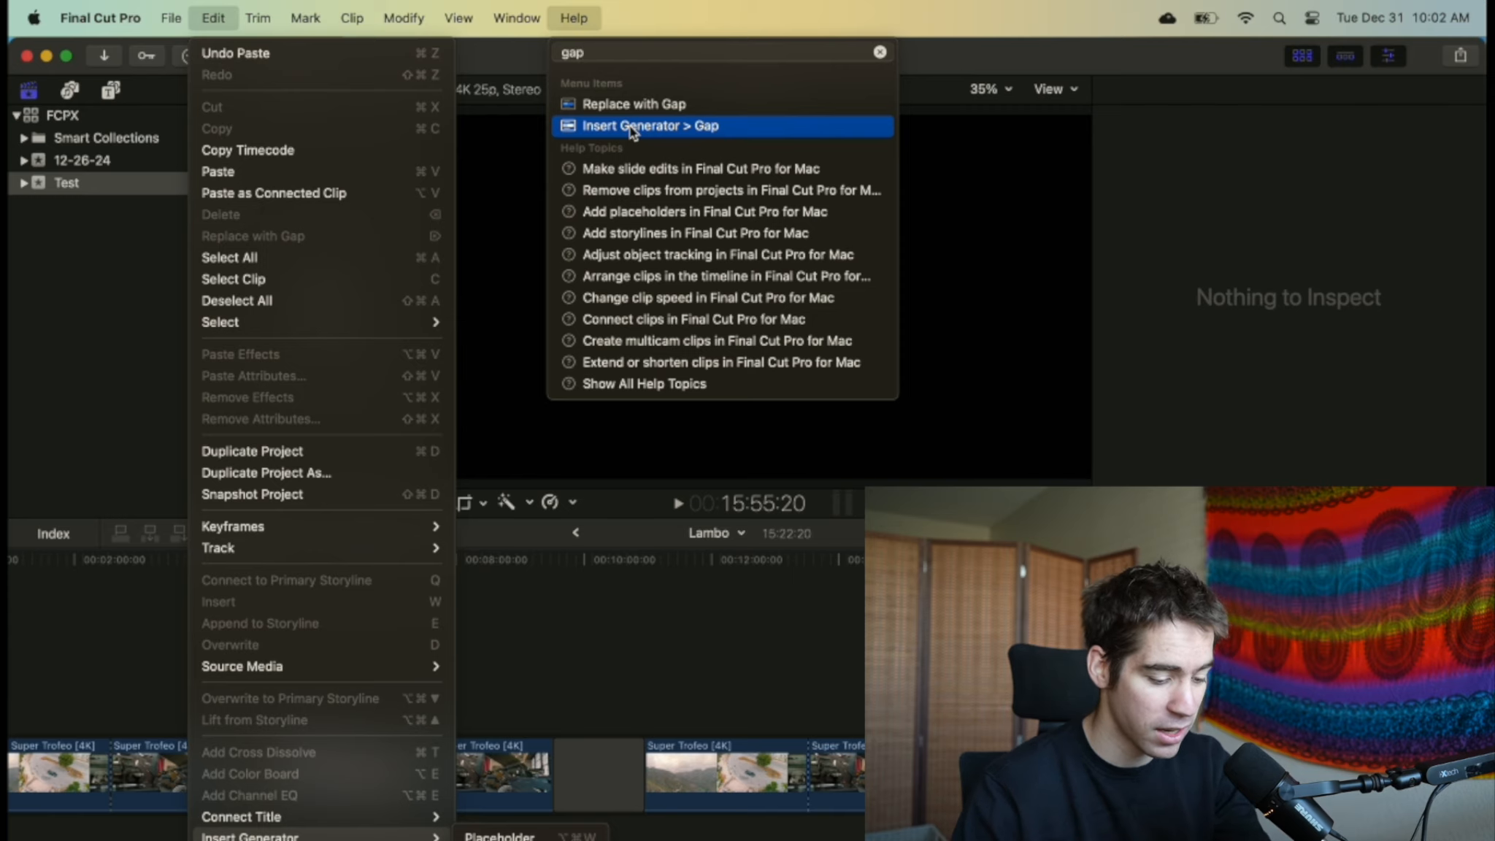
click(633, 127)
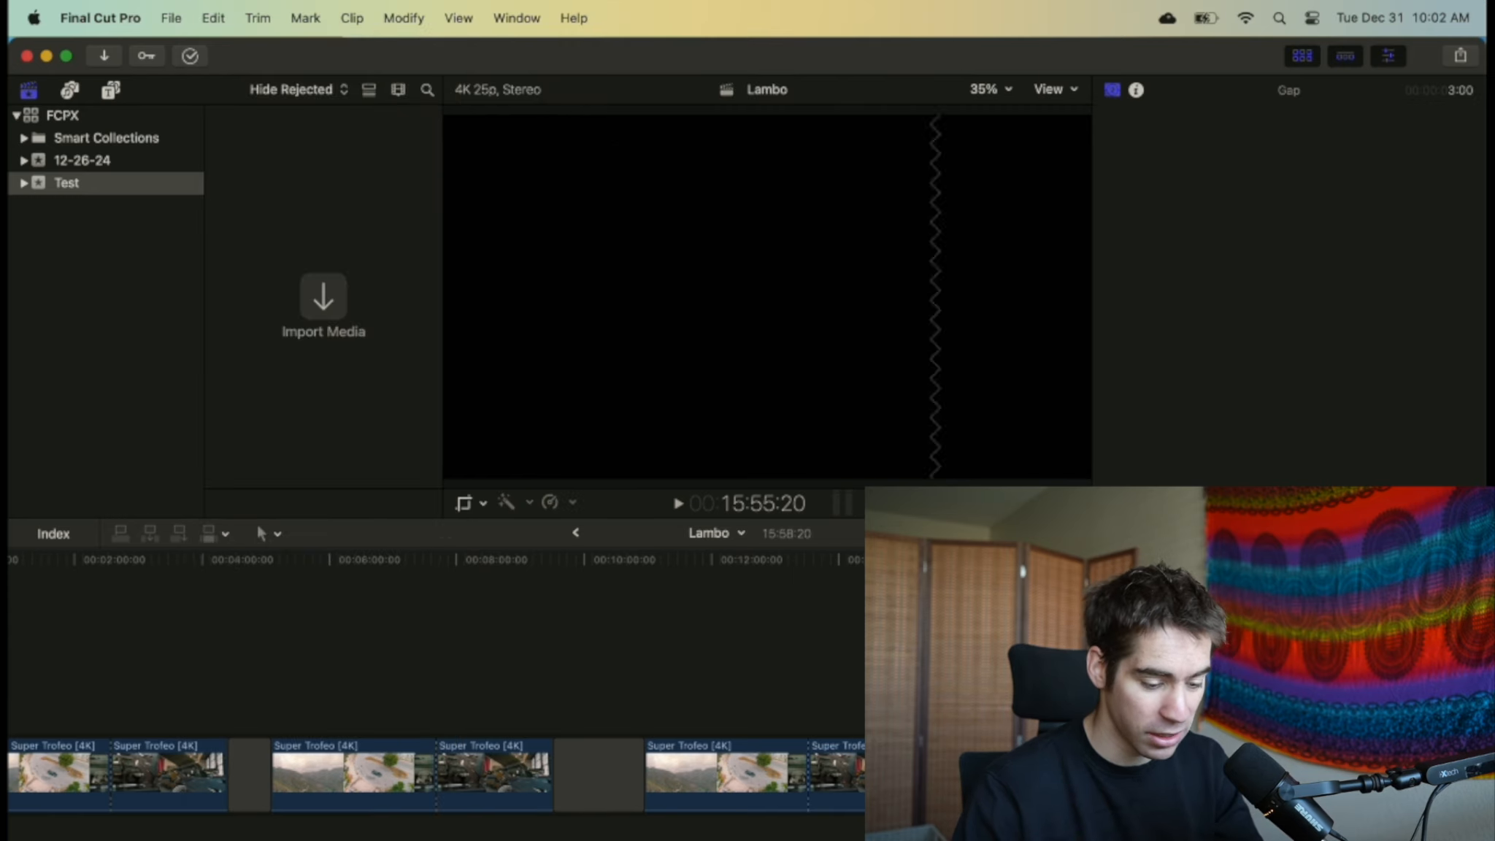
key(alt+w)
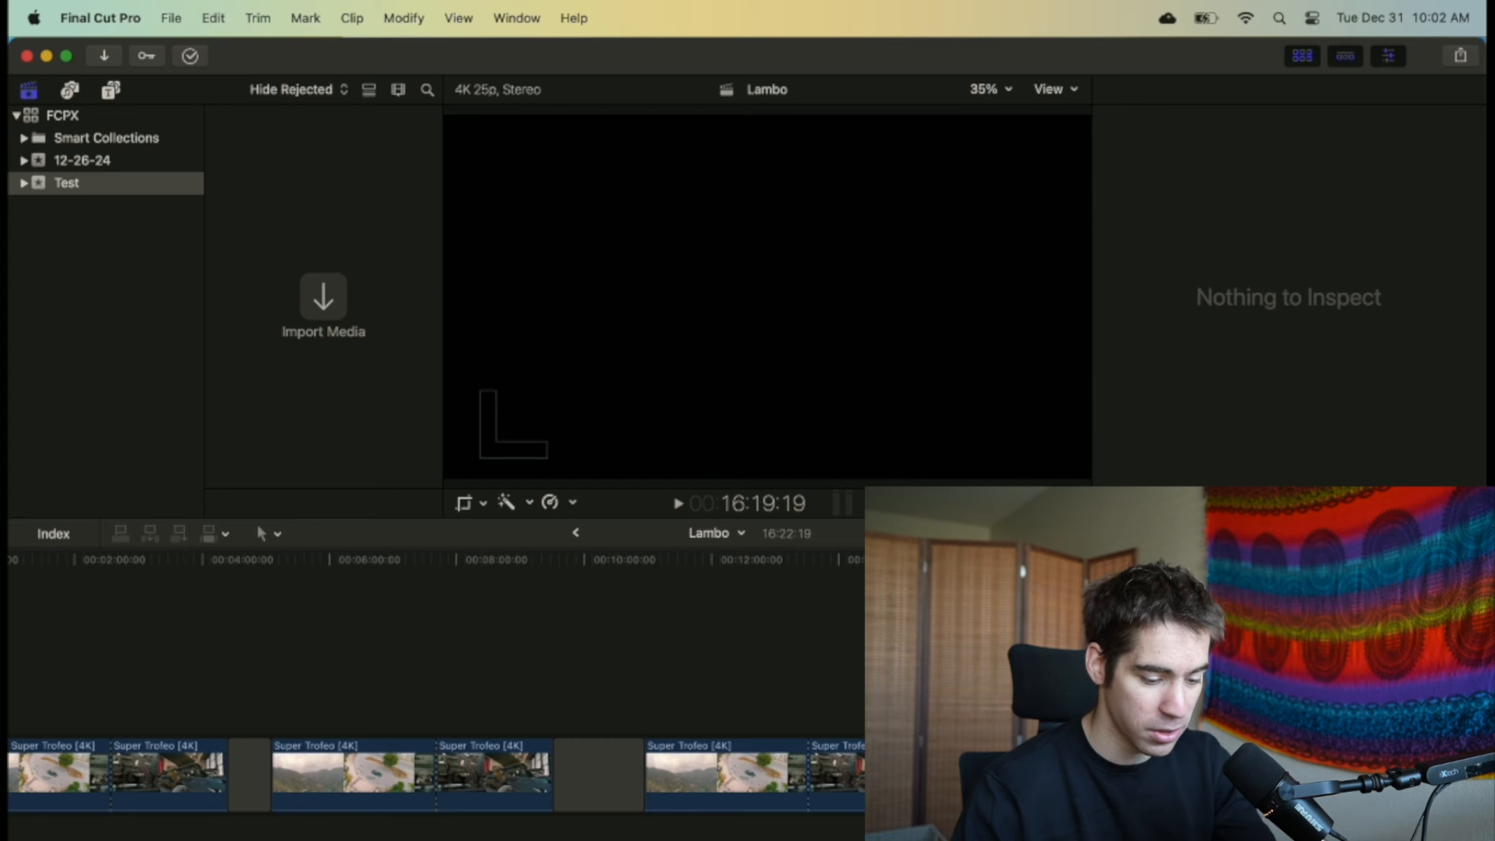
Extend the gap at the end of the primary storyline to a duration of 10:23:07
scroll(836, 778, right, 2)
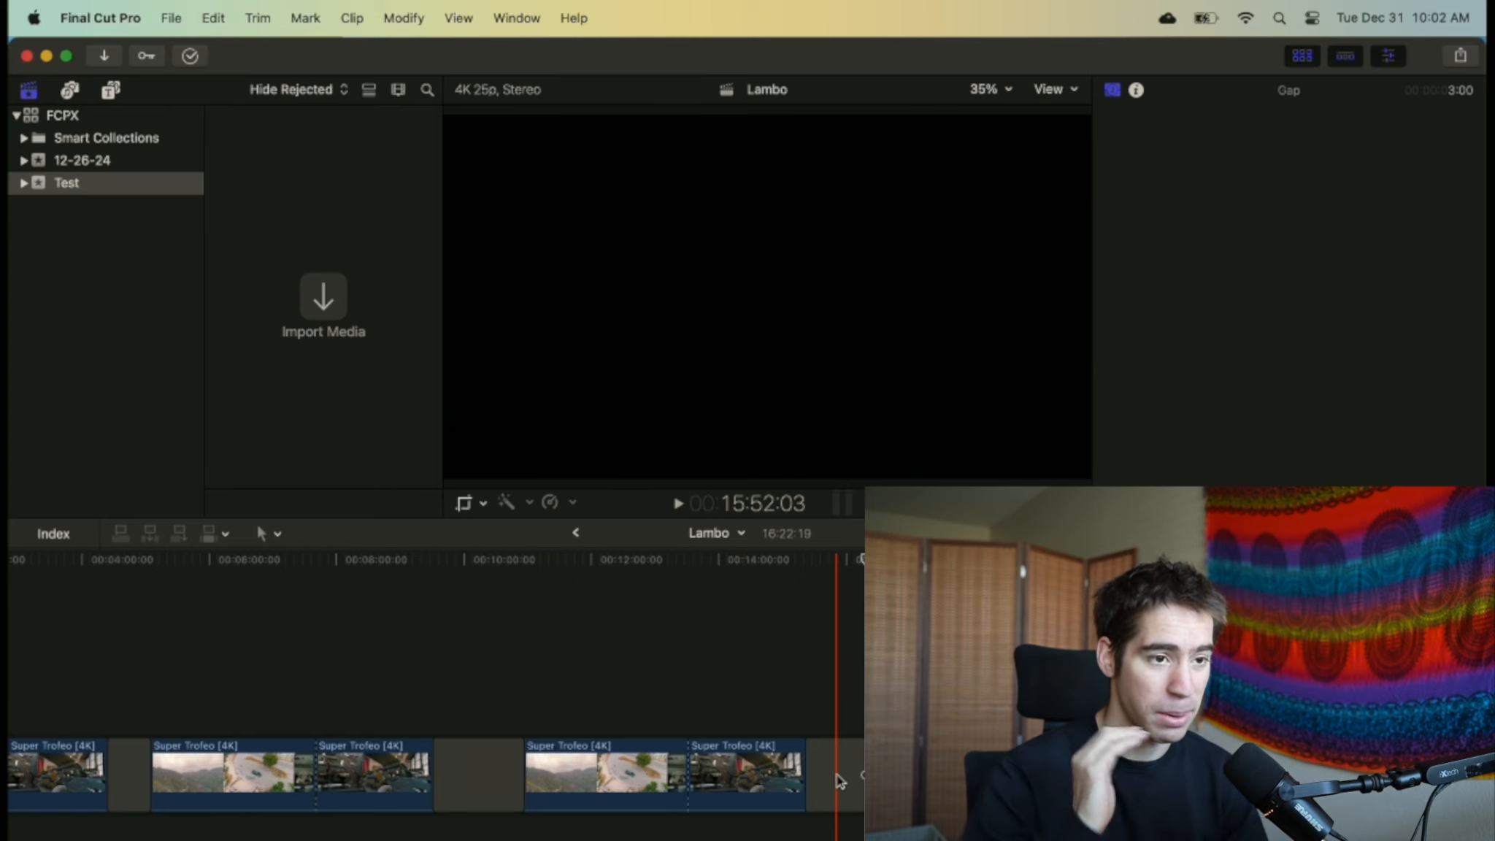
scroll(838, 781, left, 3)
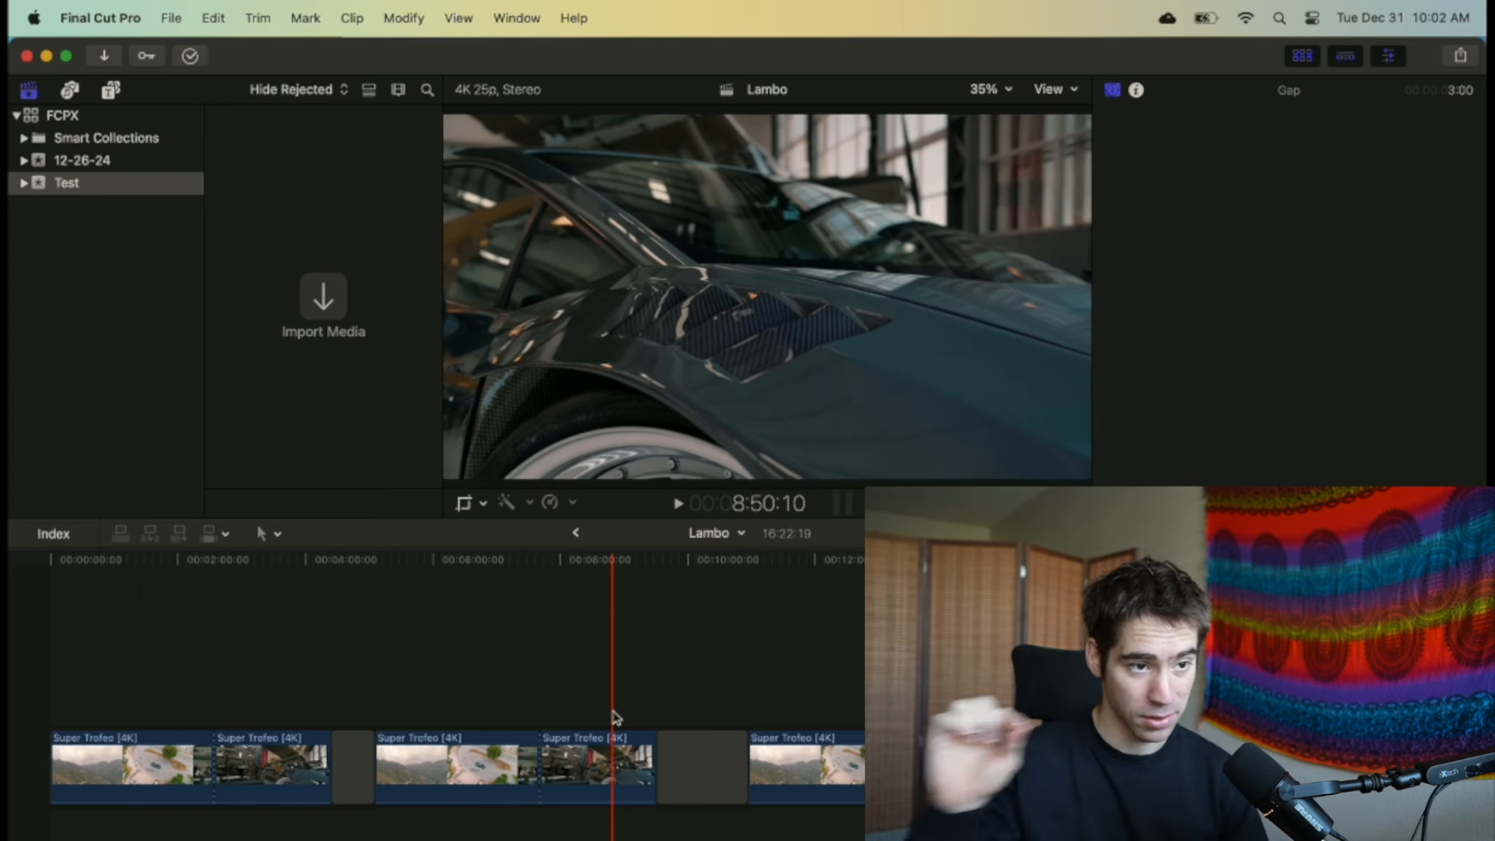
scroll(700, 733, right, 3)
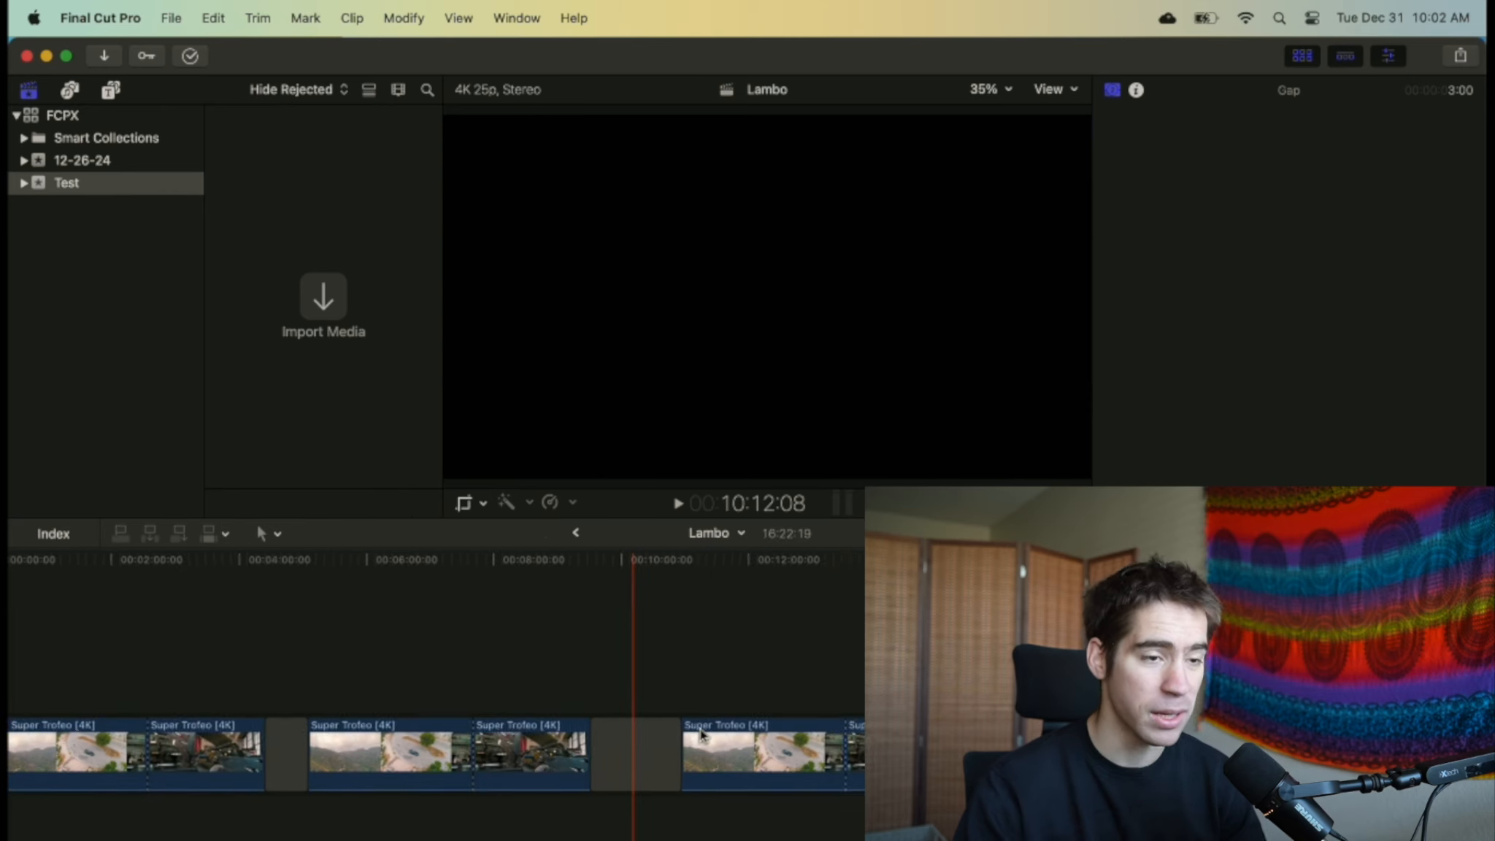
key(super+minus)
key(super+minus)
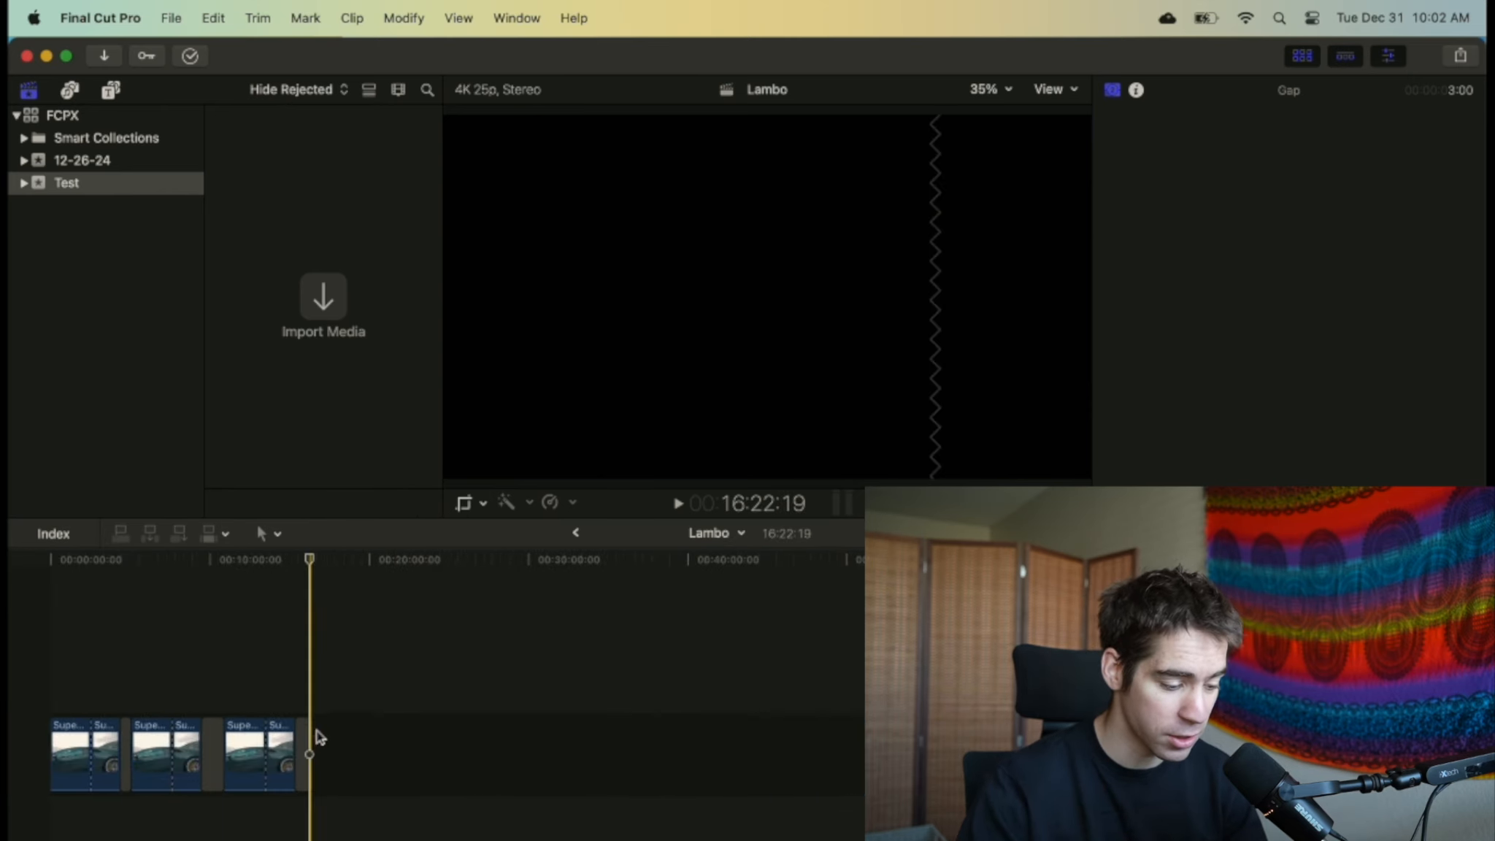
key(super+equal)
key(super+equal)
drag(308, 740, 920, 733)
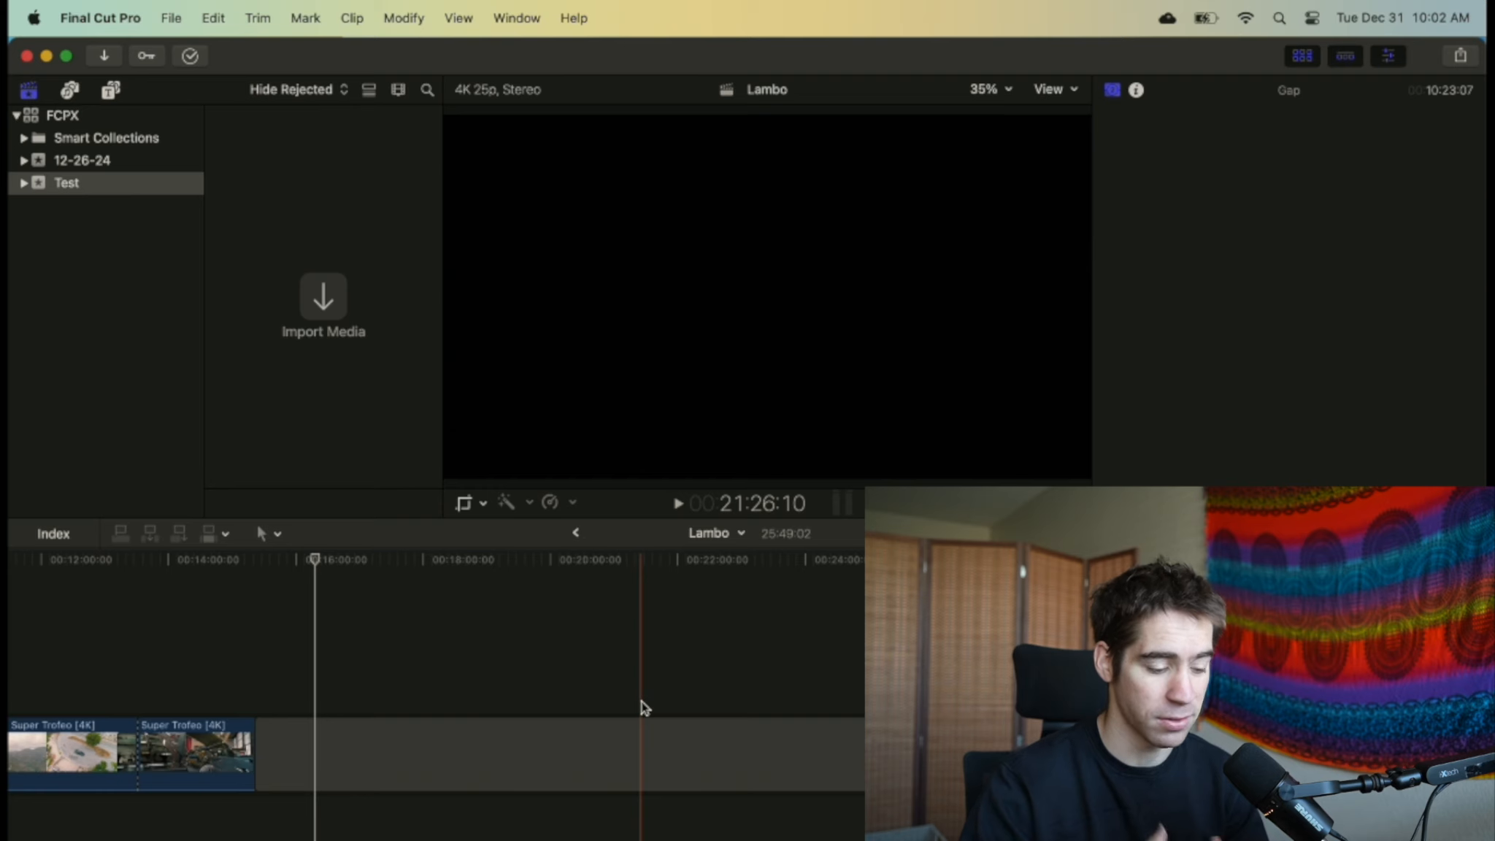
Lengthen the end gap to 35:59:06 and move it to the start of the primary storyline
key(super+minus)
key(super+minus)
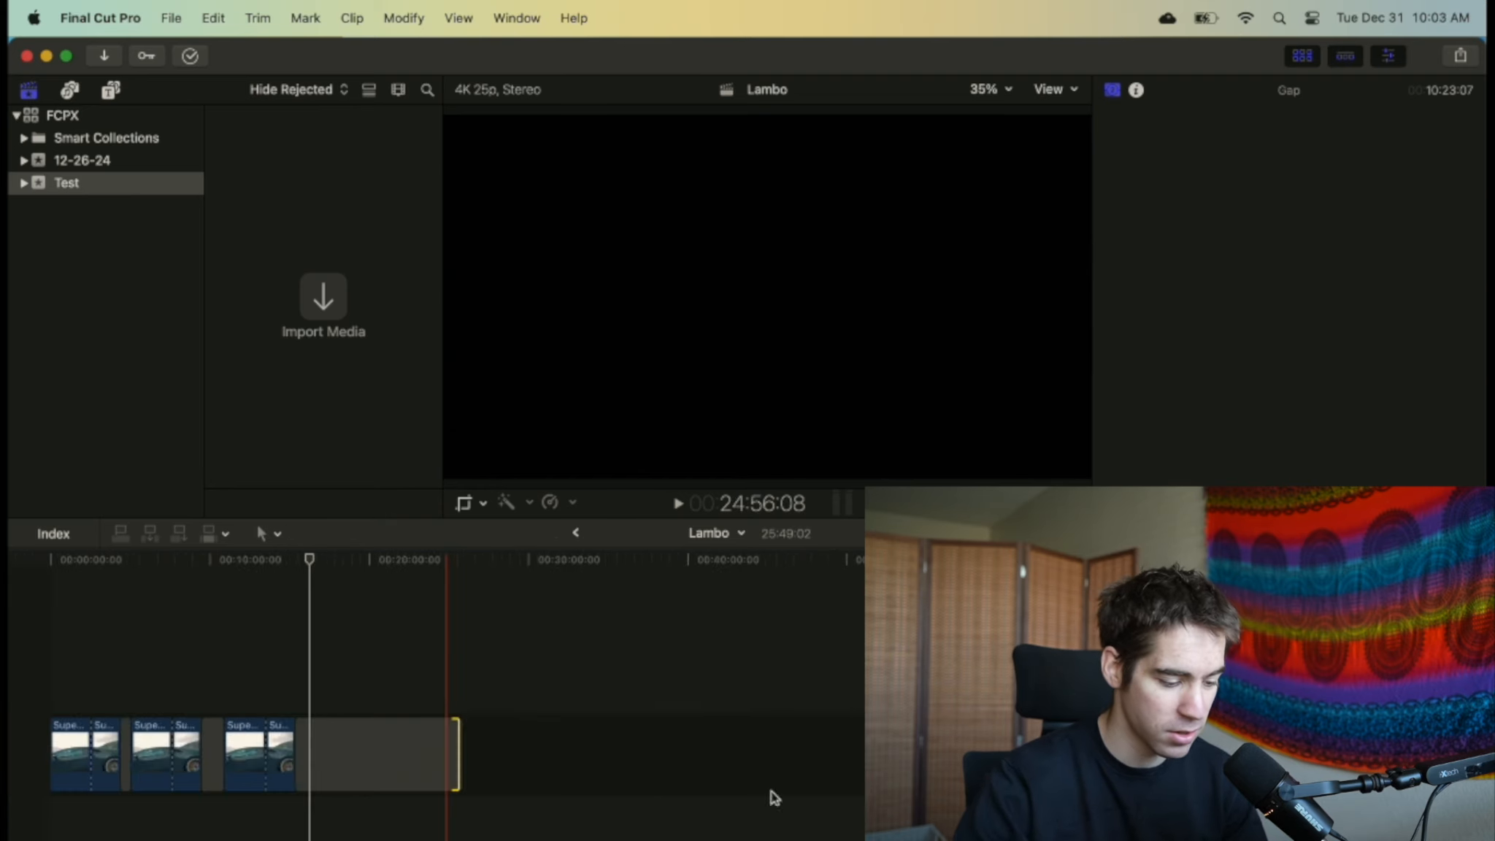
drag(458, 748, 868, 751)
drag(385, 760, 48, 774)
click(320, 703)
click(253, 770)
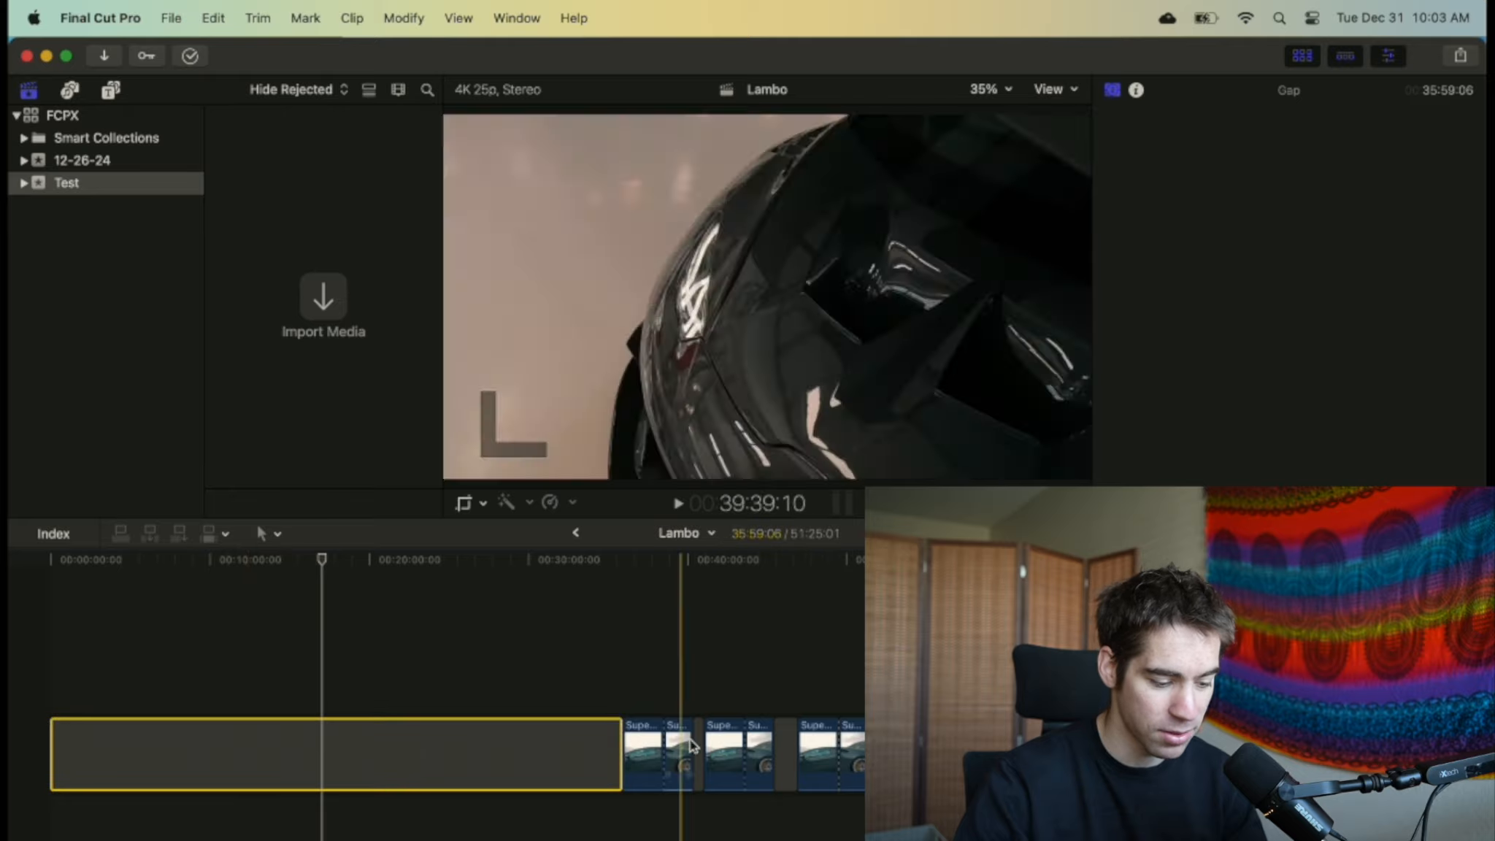
Pull the first Super Trofeo clips out of the primary storyline and connect them above the long opening gap
drag(640, 753, 318, 661)
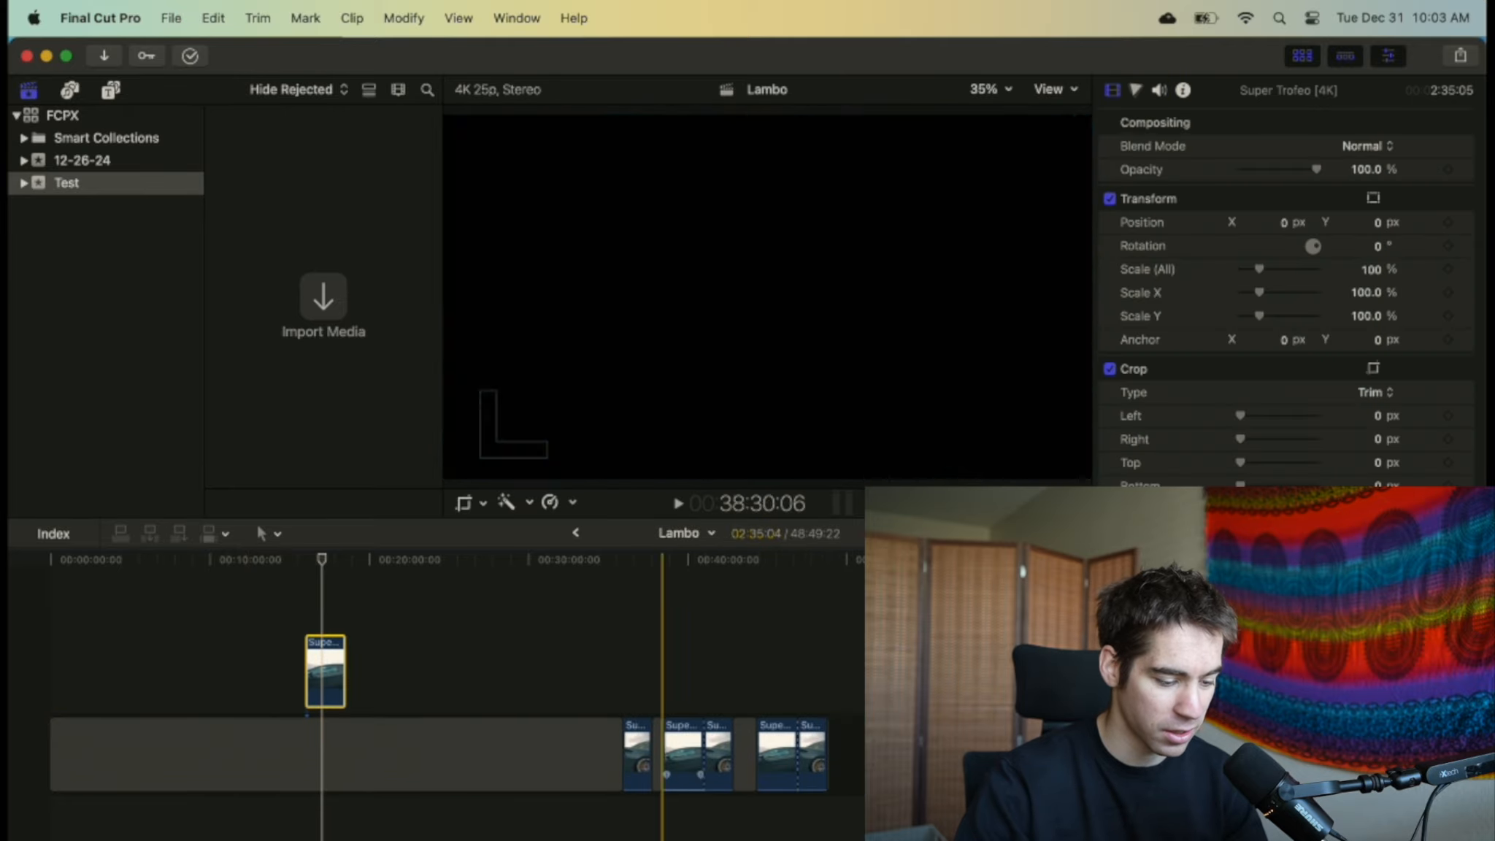
drag(638, 737, 377, 652)
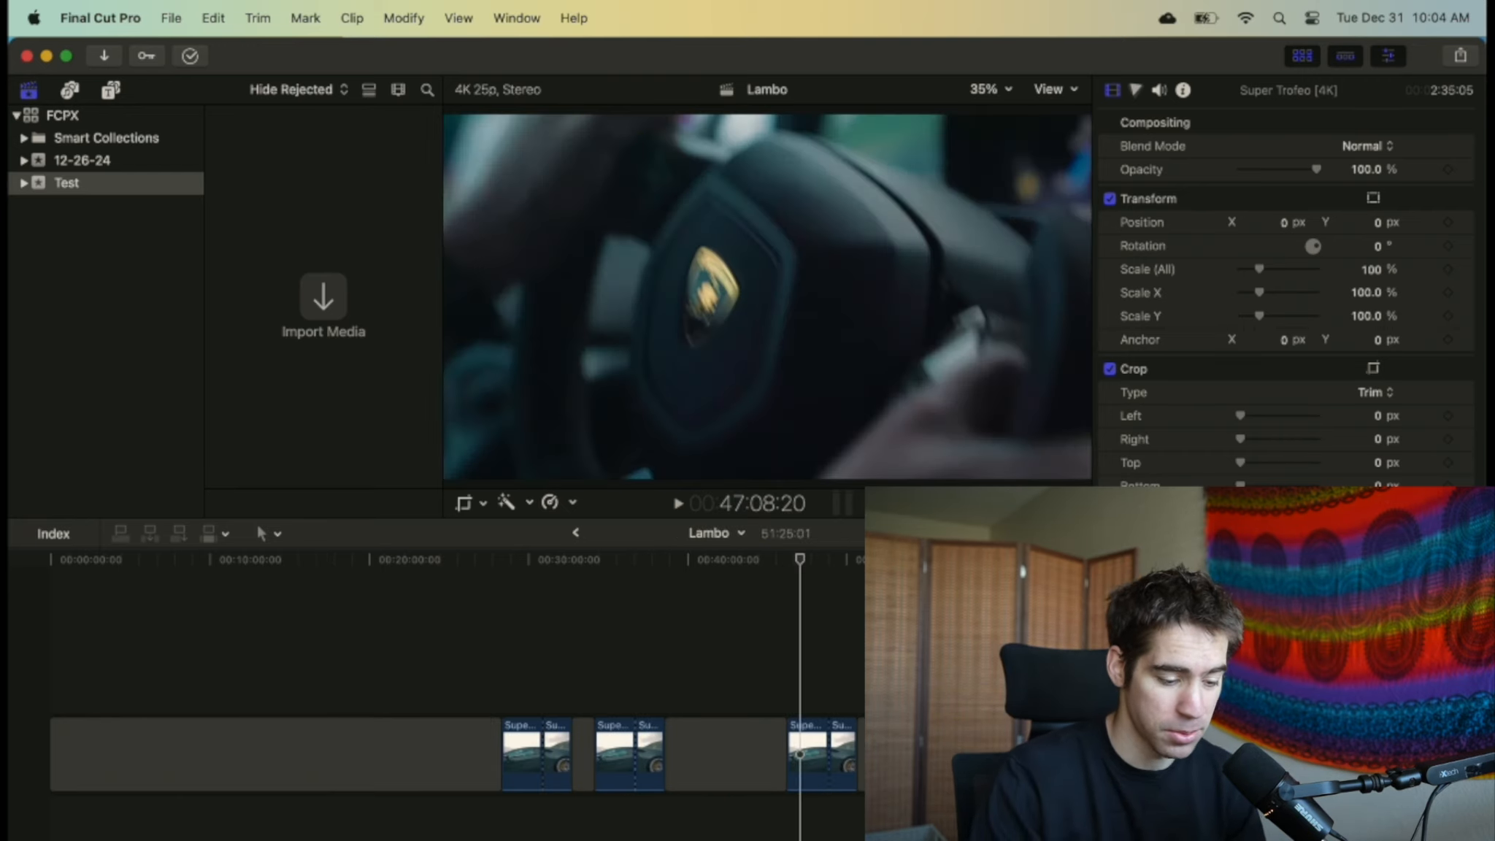
Add a marker to the last group's first Super Trofeo clip at 47:08:20 and detach that clip's audio
key(super+equal)
key(super+equal)
key(super+equal)
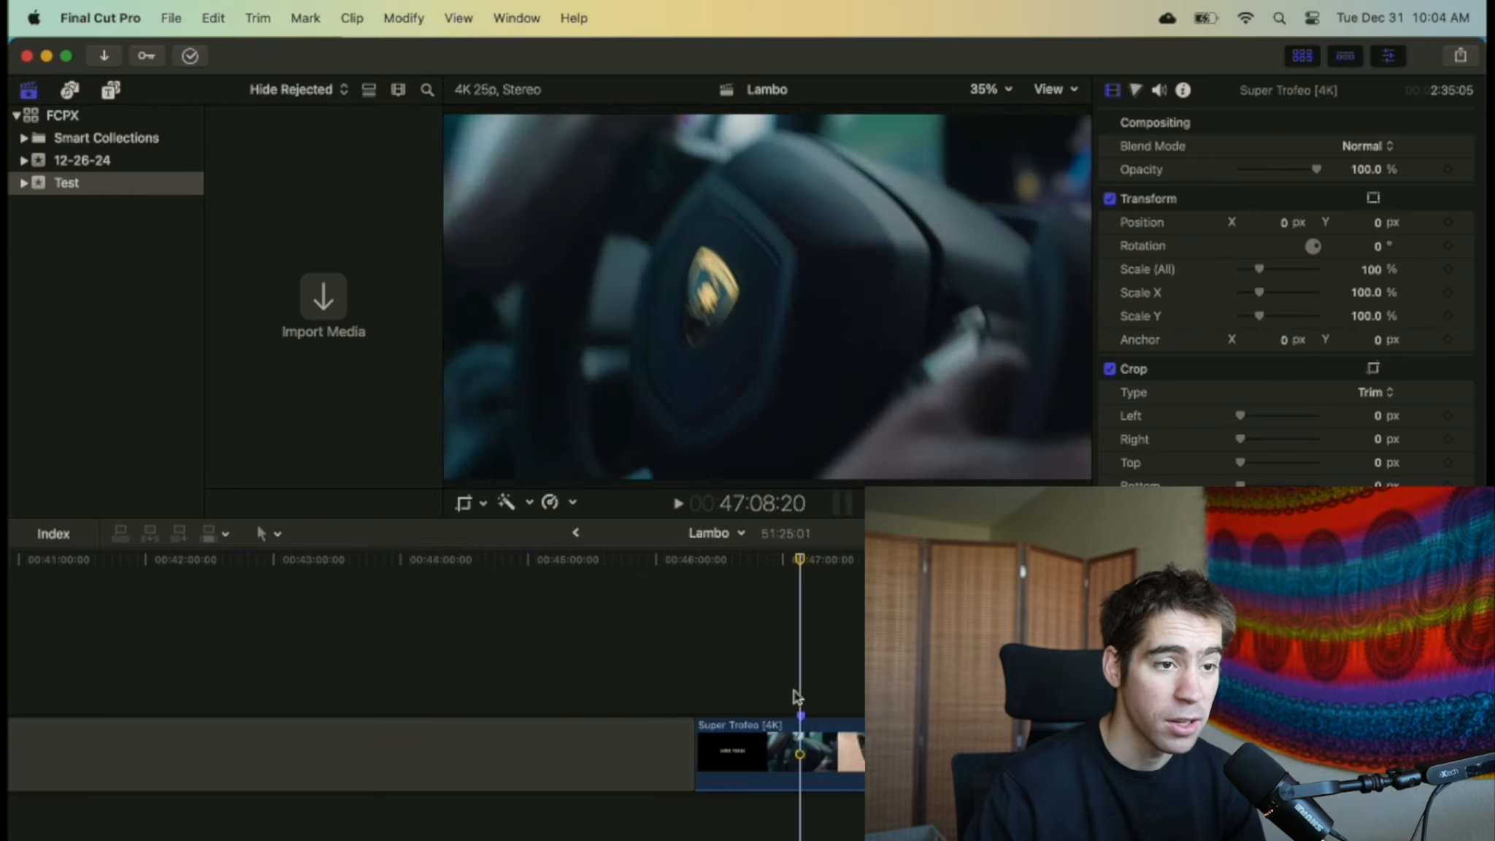
right_click(819, 763)
click(850, 594)
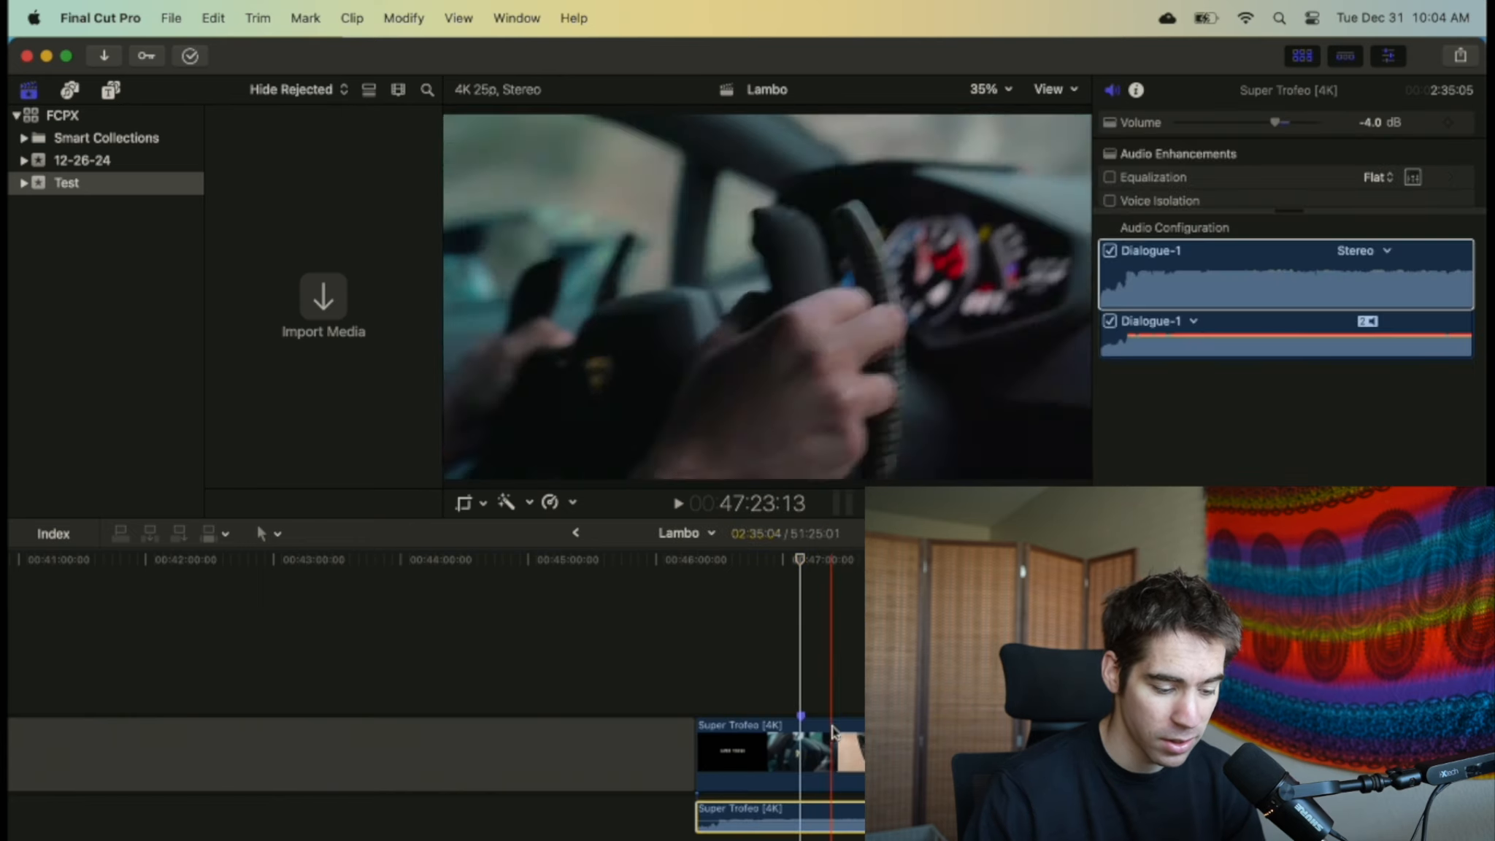
key(super+equal)
key(super+equal)
key(super+equal)
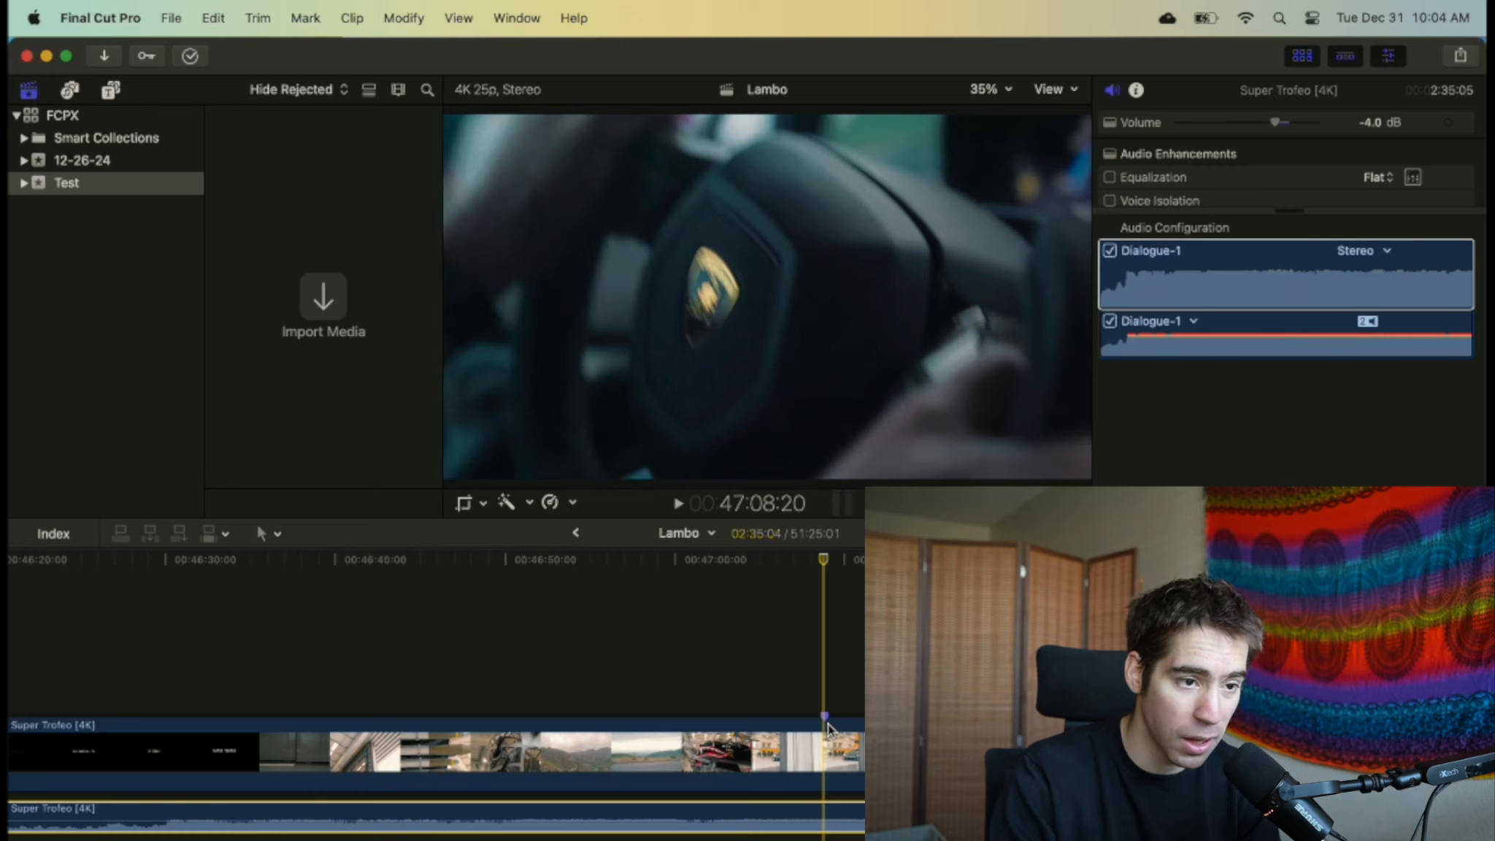
key(super+equal)
key(super+minus)
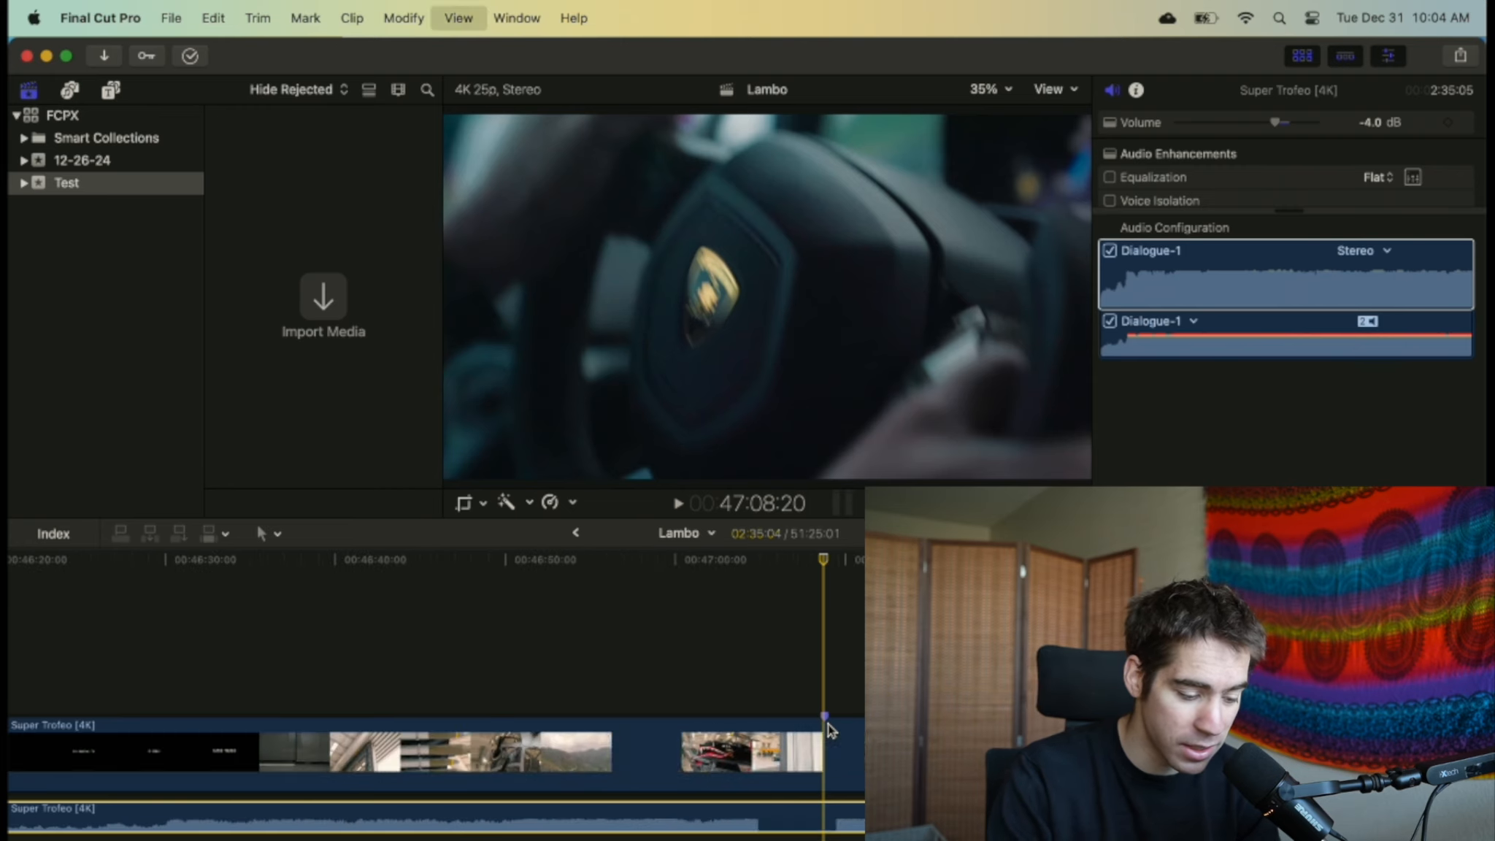
Add a marker to the detached Super Trofeo audio at about 46:30:03, where the sound changes
scroll(325, 716, left, 3)
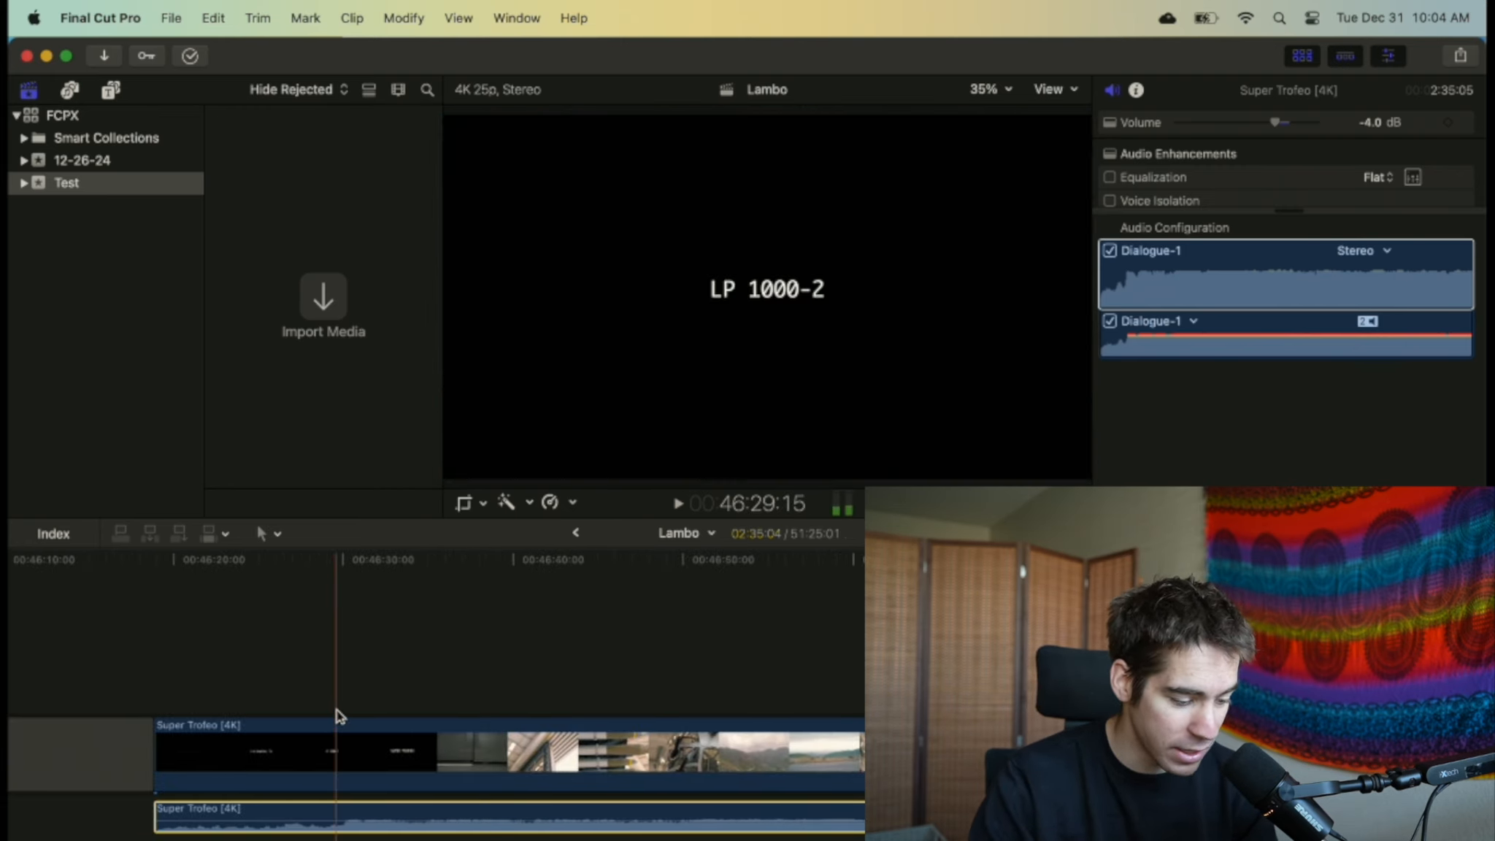
key(super+equal)
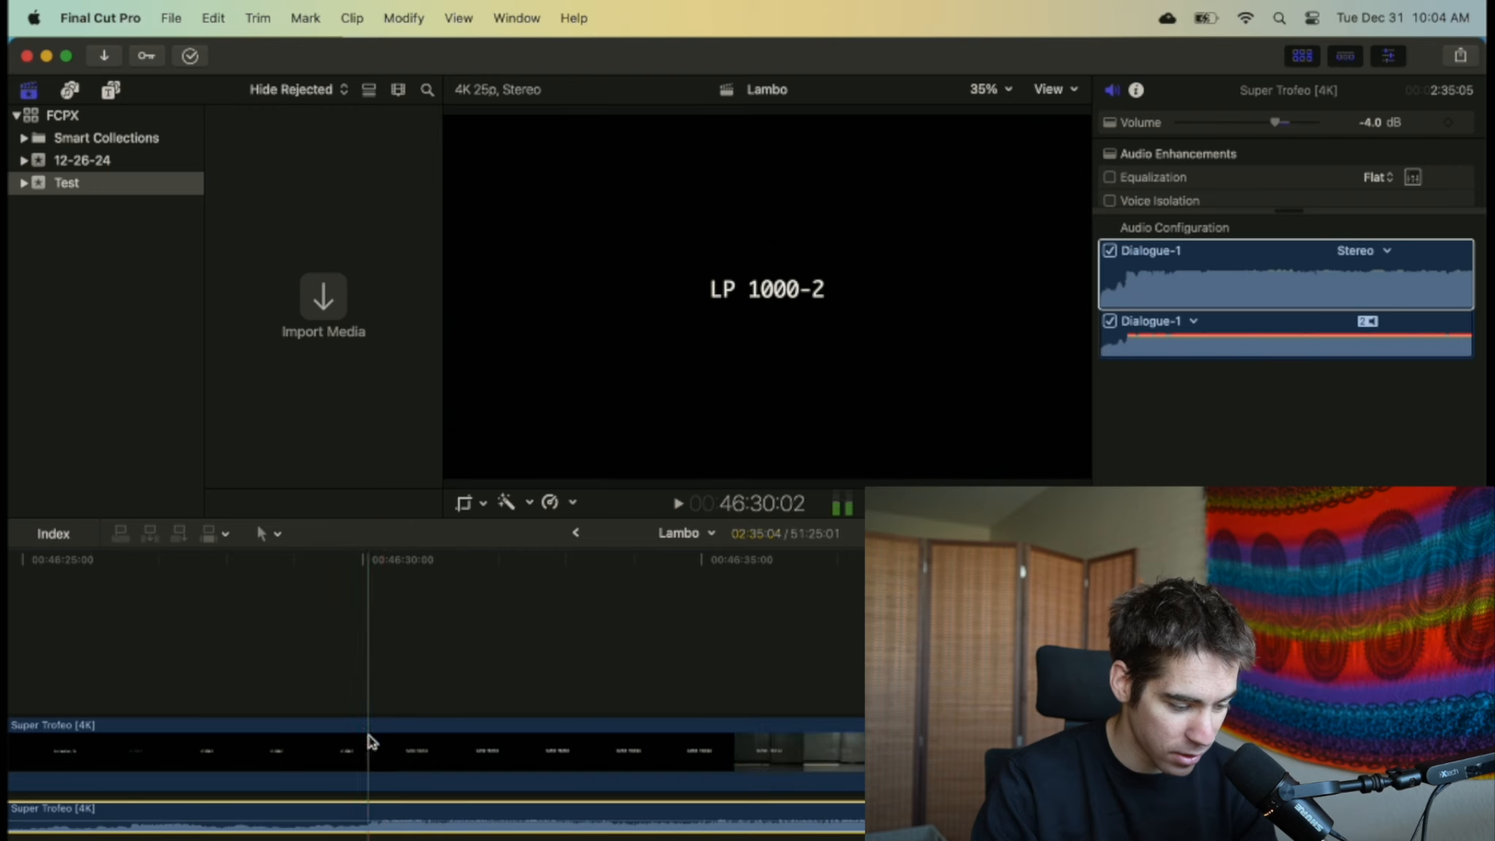
key(super+equal)
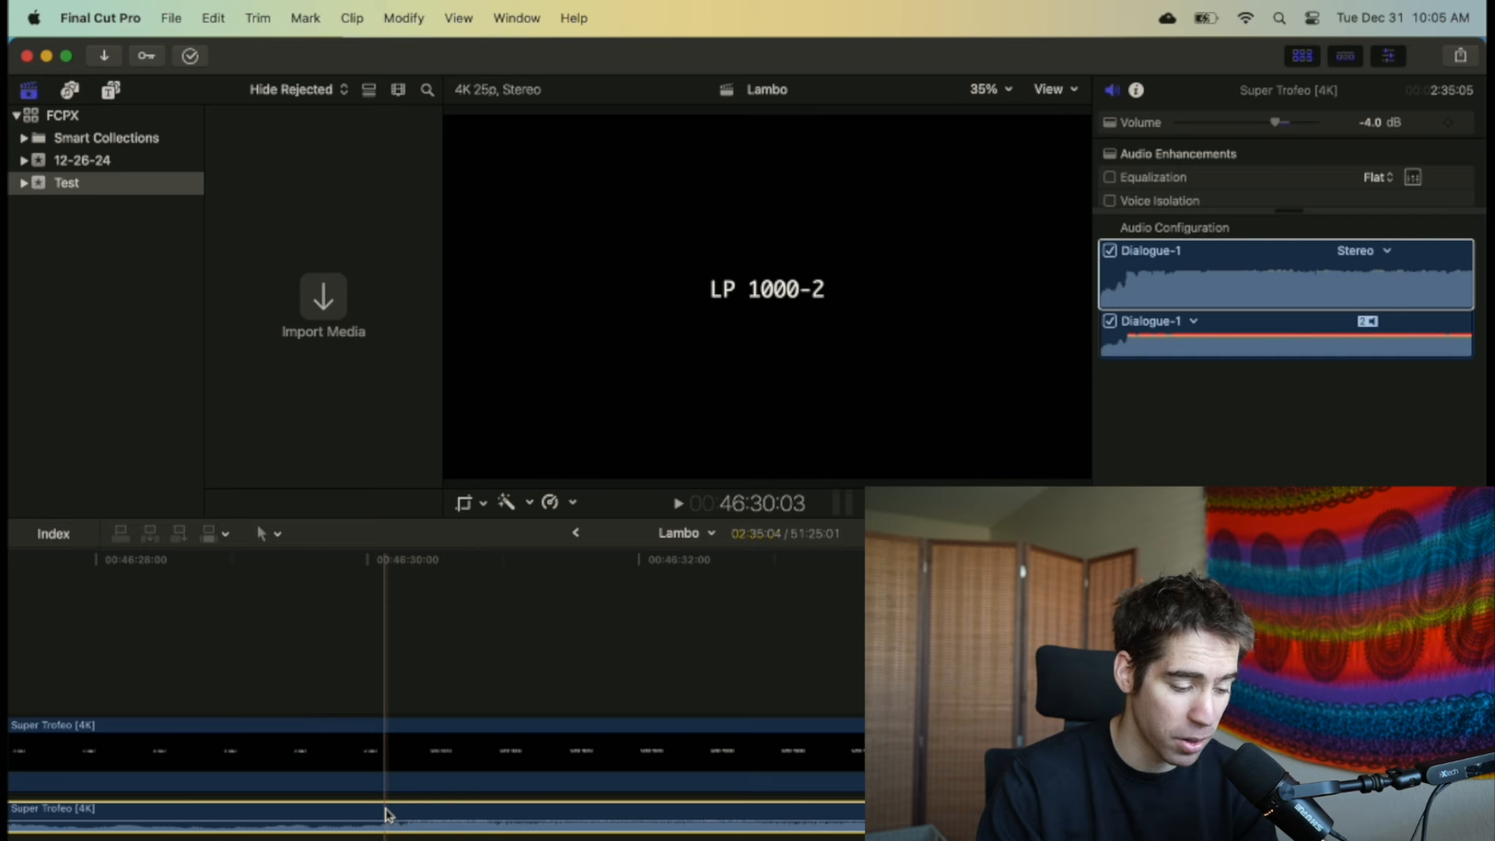
key(space)
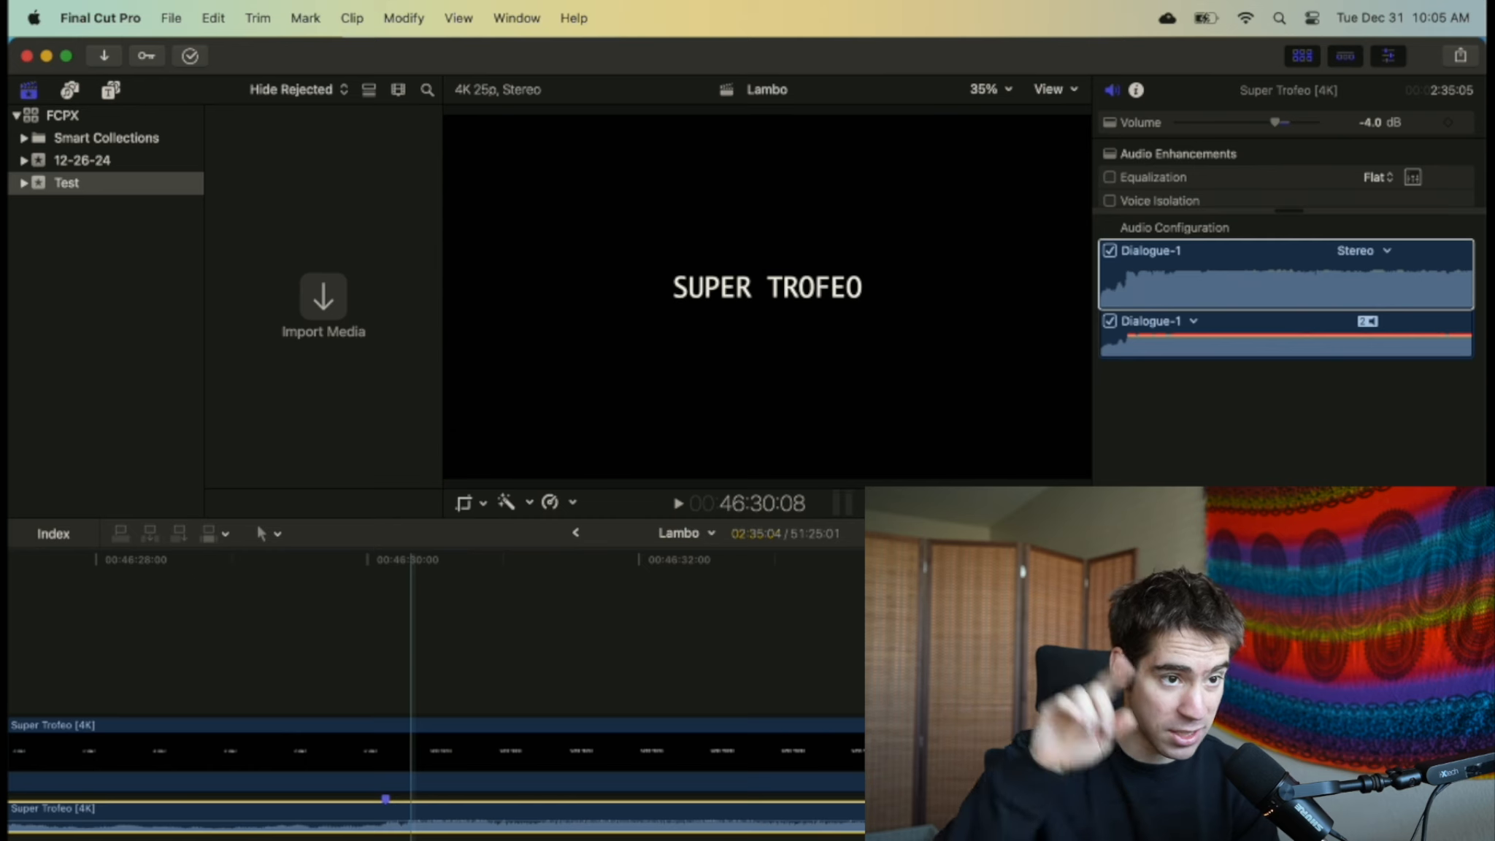
Park the playhead at 46:41:12, on the first hangar roof frame, and add a marker to the Super Trofeo video clip there
key(super+minus)
key(super+minus)
key(super+minus)
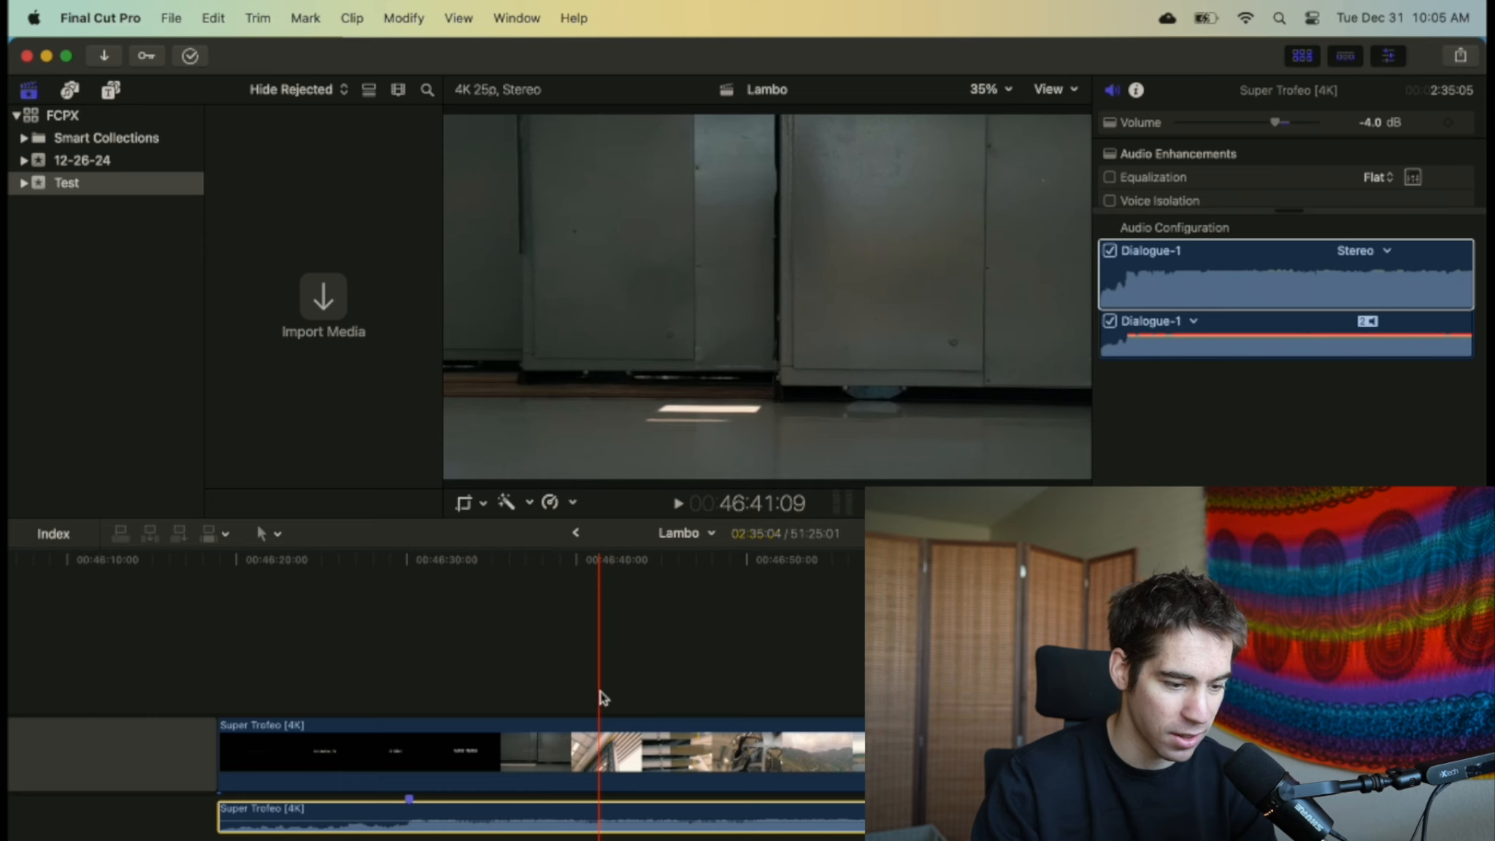
click(602, 698)
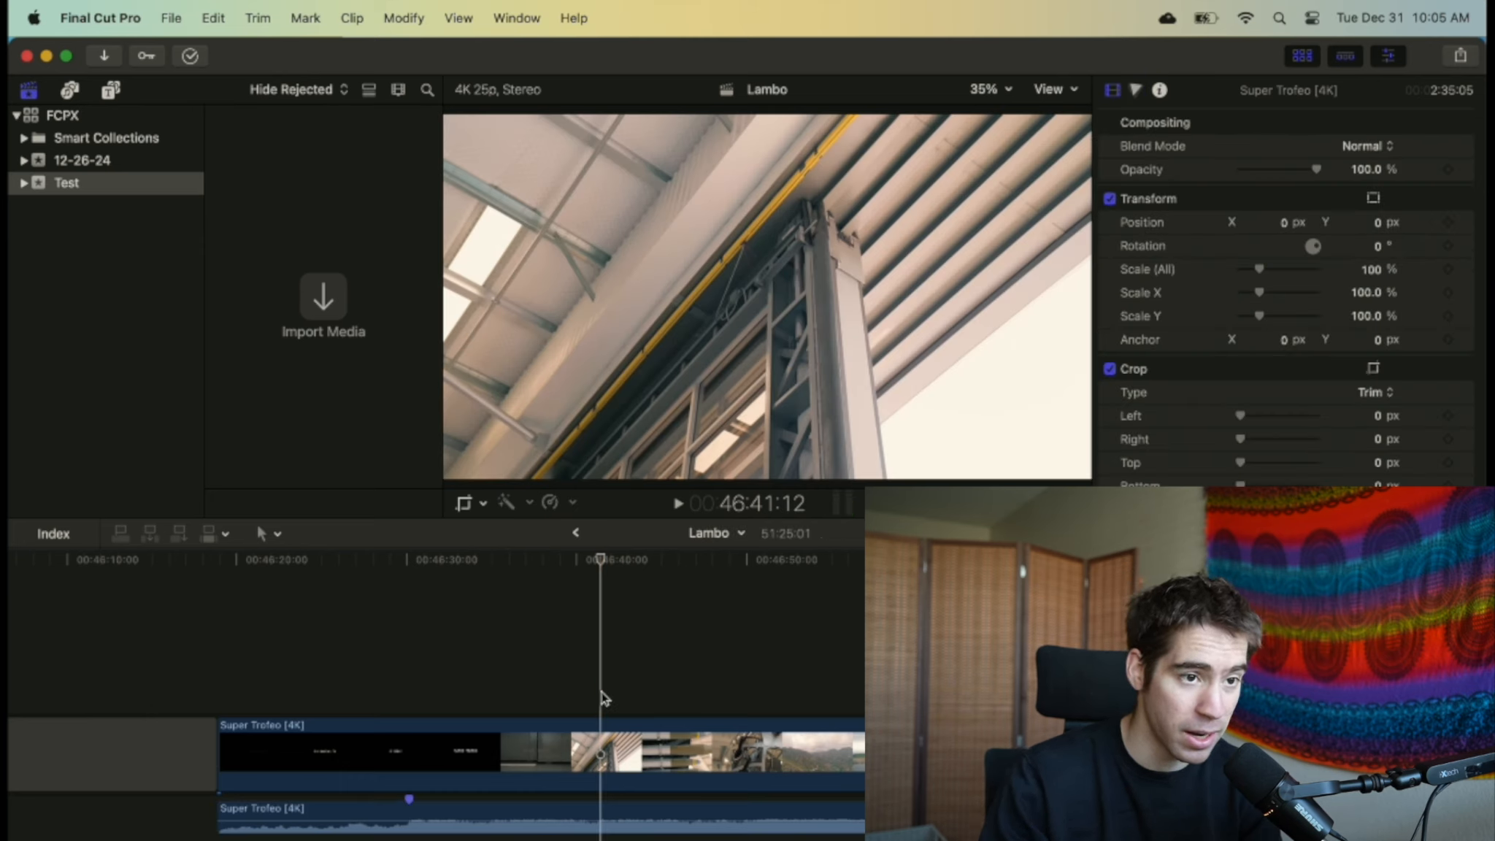
key(space)
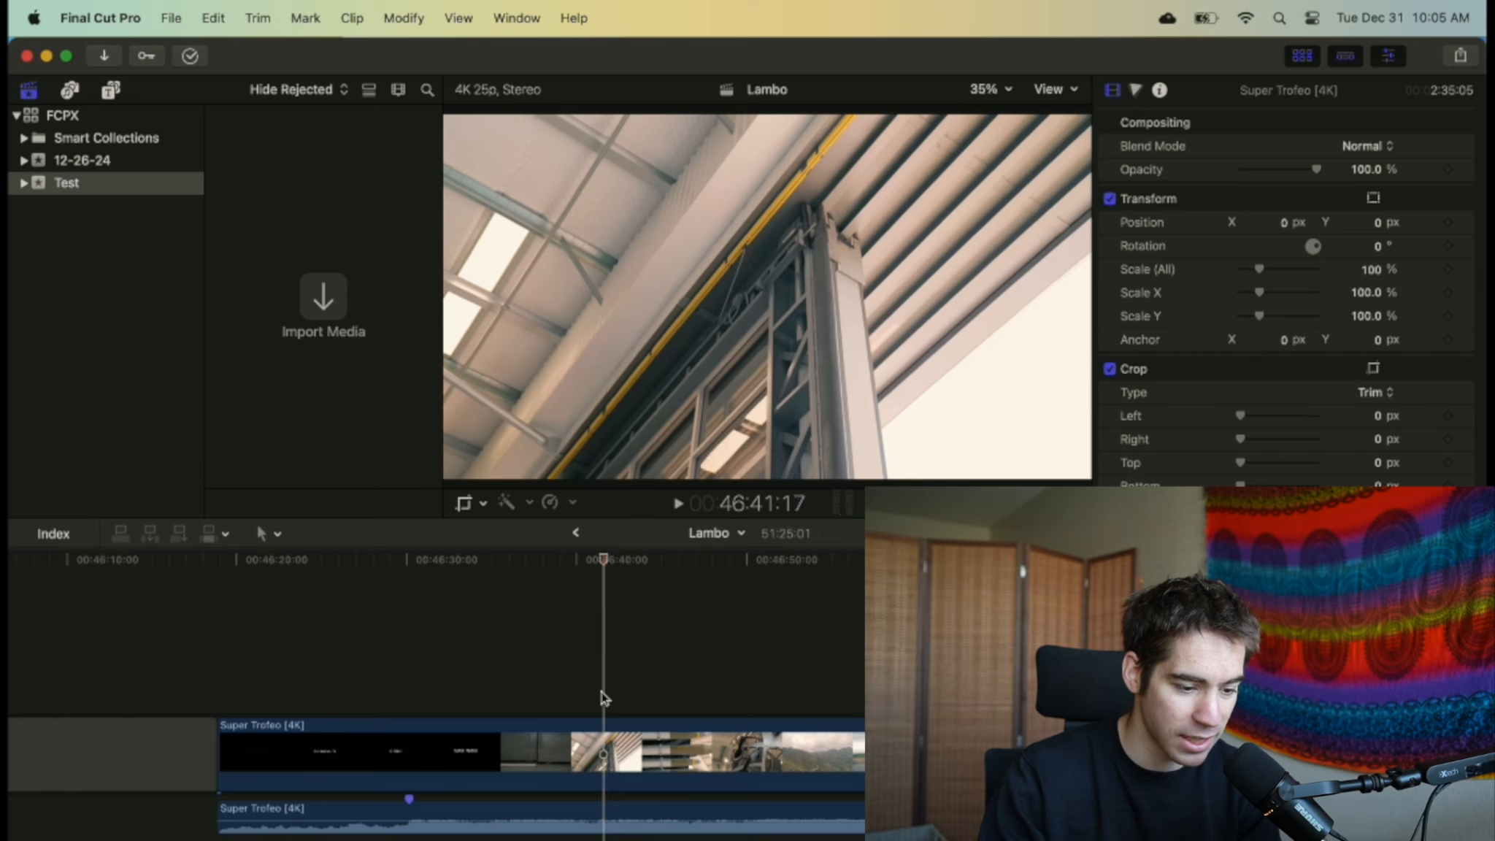
key(Left)
key(Left)
key(Left)
key(Left)
key(Left)
key(Left)
key(Left)
key(Right)
key(Right)
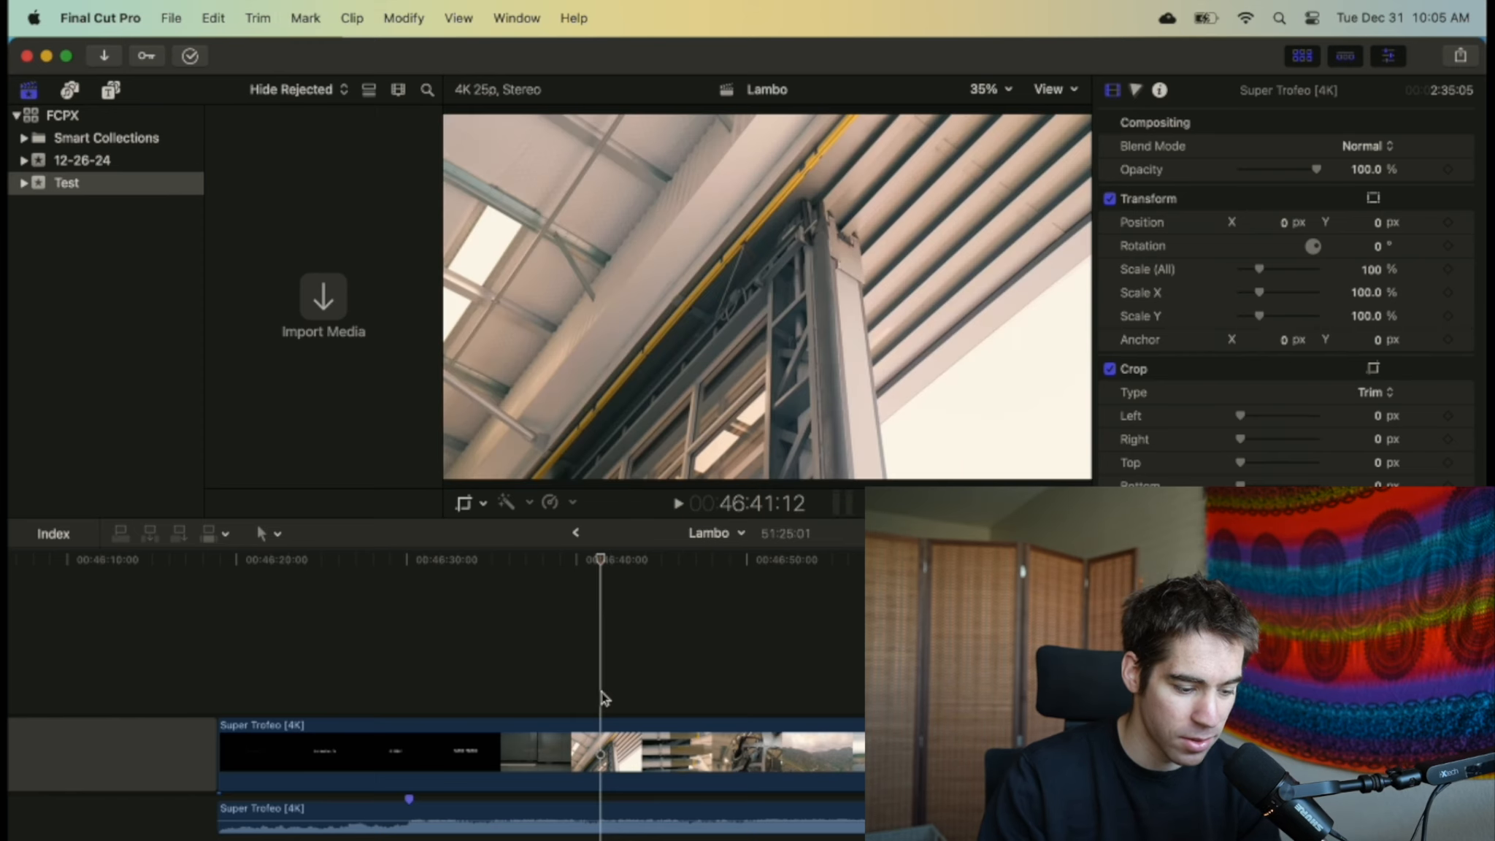
click(603, 741)
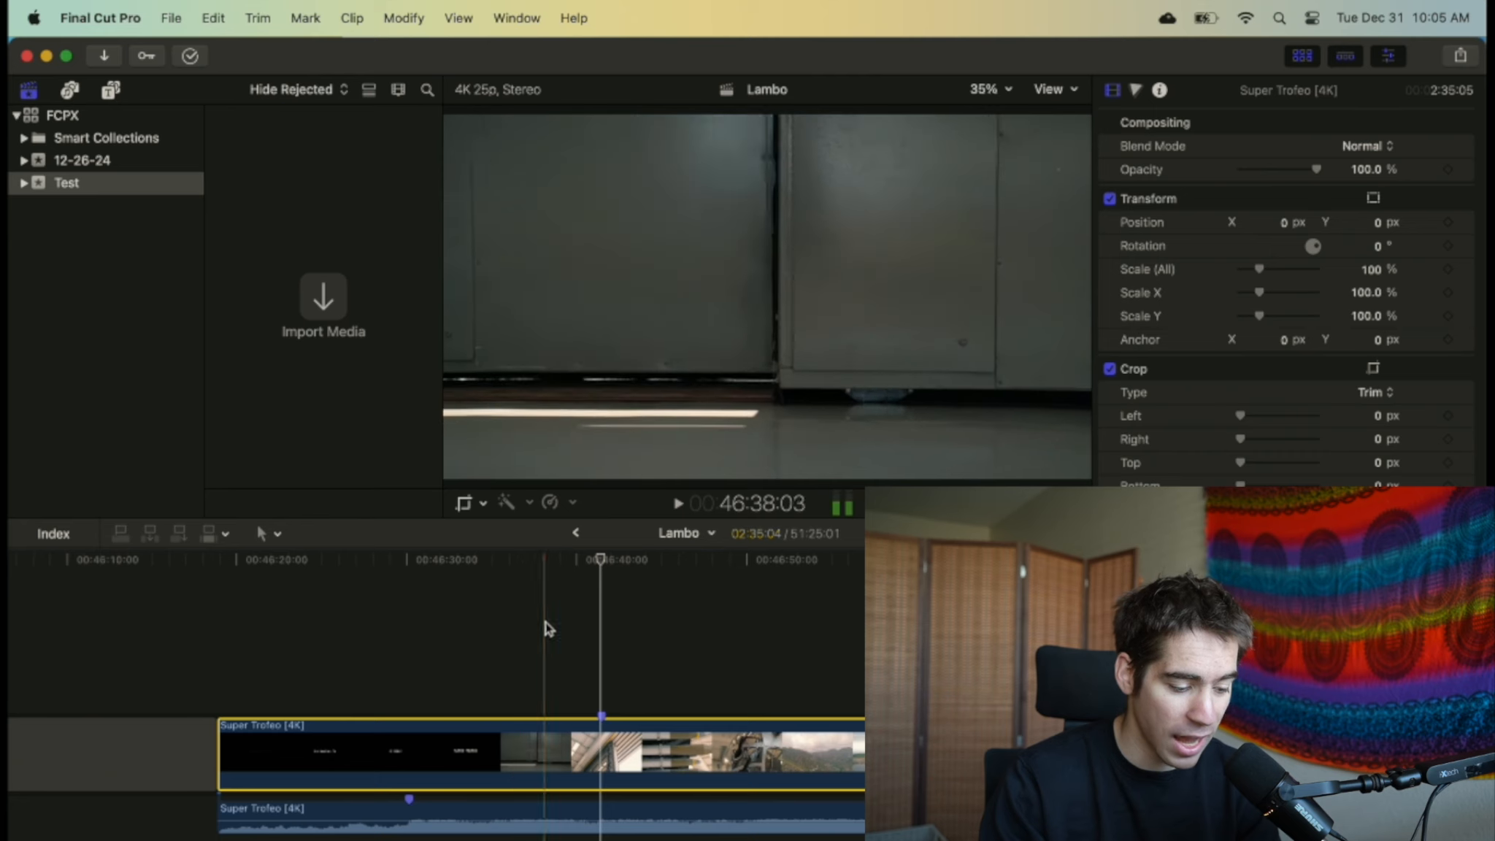
Shift the detached audio clip so its marker lines up with the video clip's marker at 46:41:12, and check the alignment up close
drag(456, 808, 633, 816)
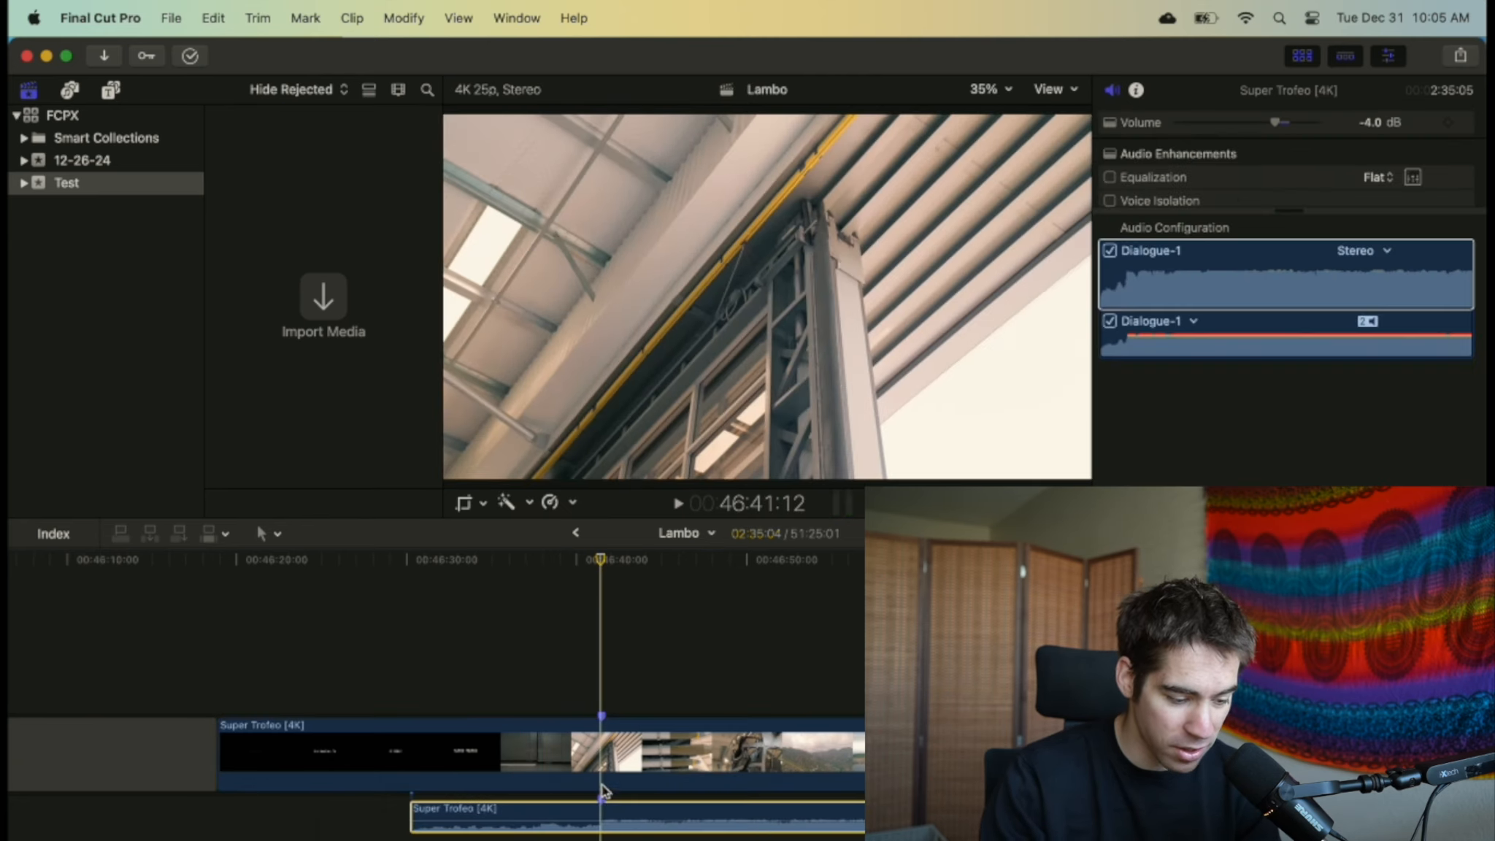
key(super+equal)
key(super+equal)
click(603, 748)
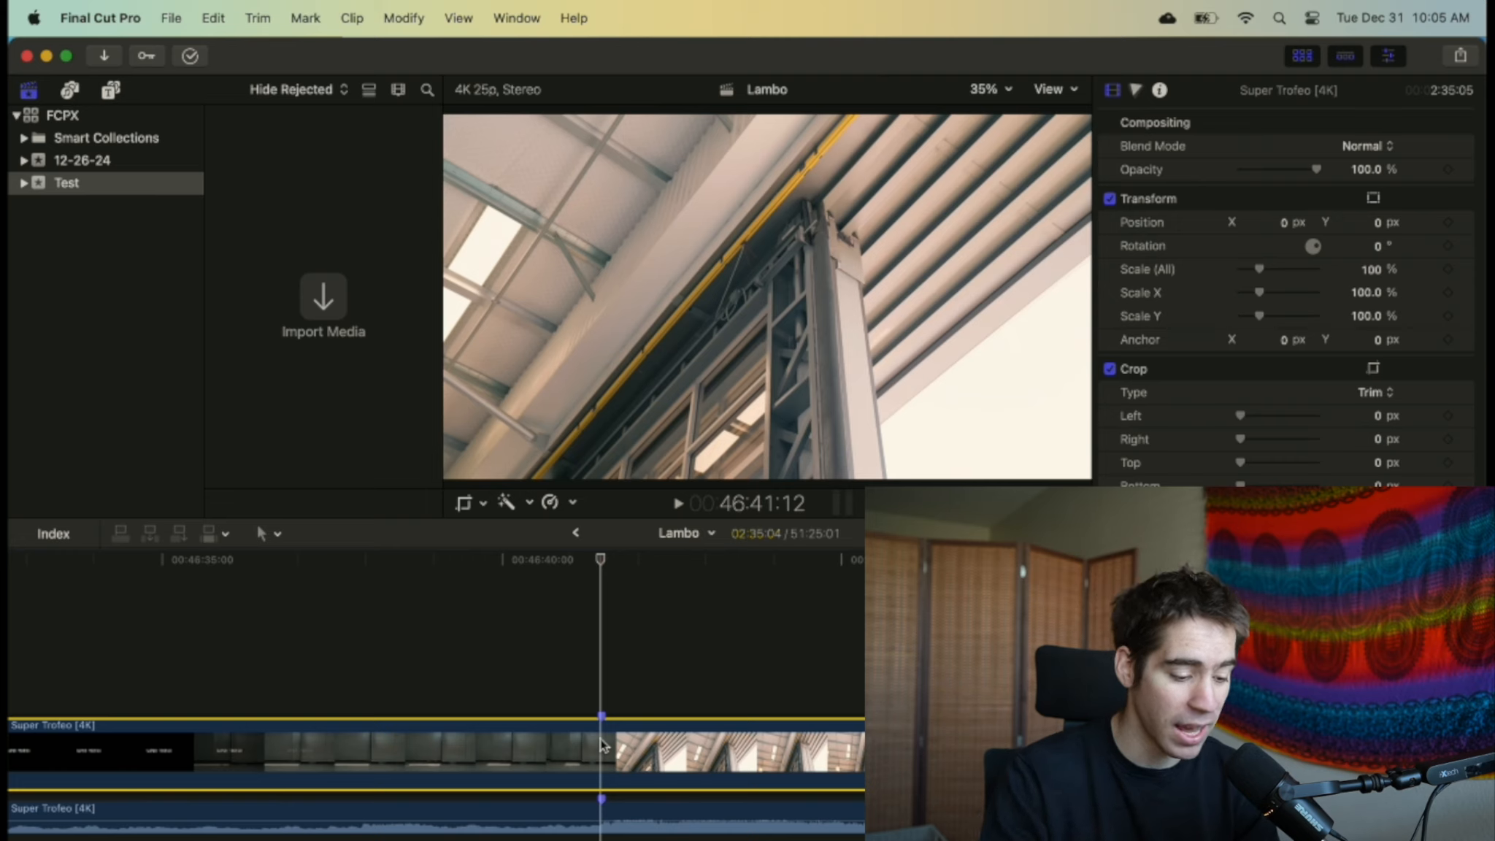
key(super+minus)
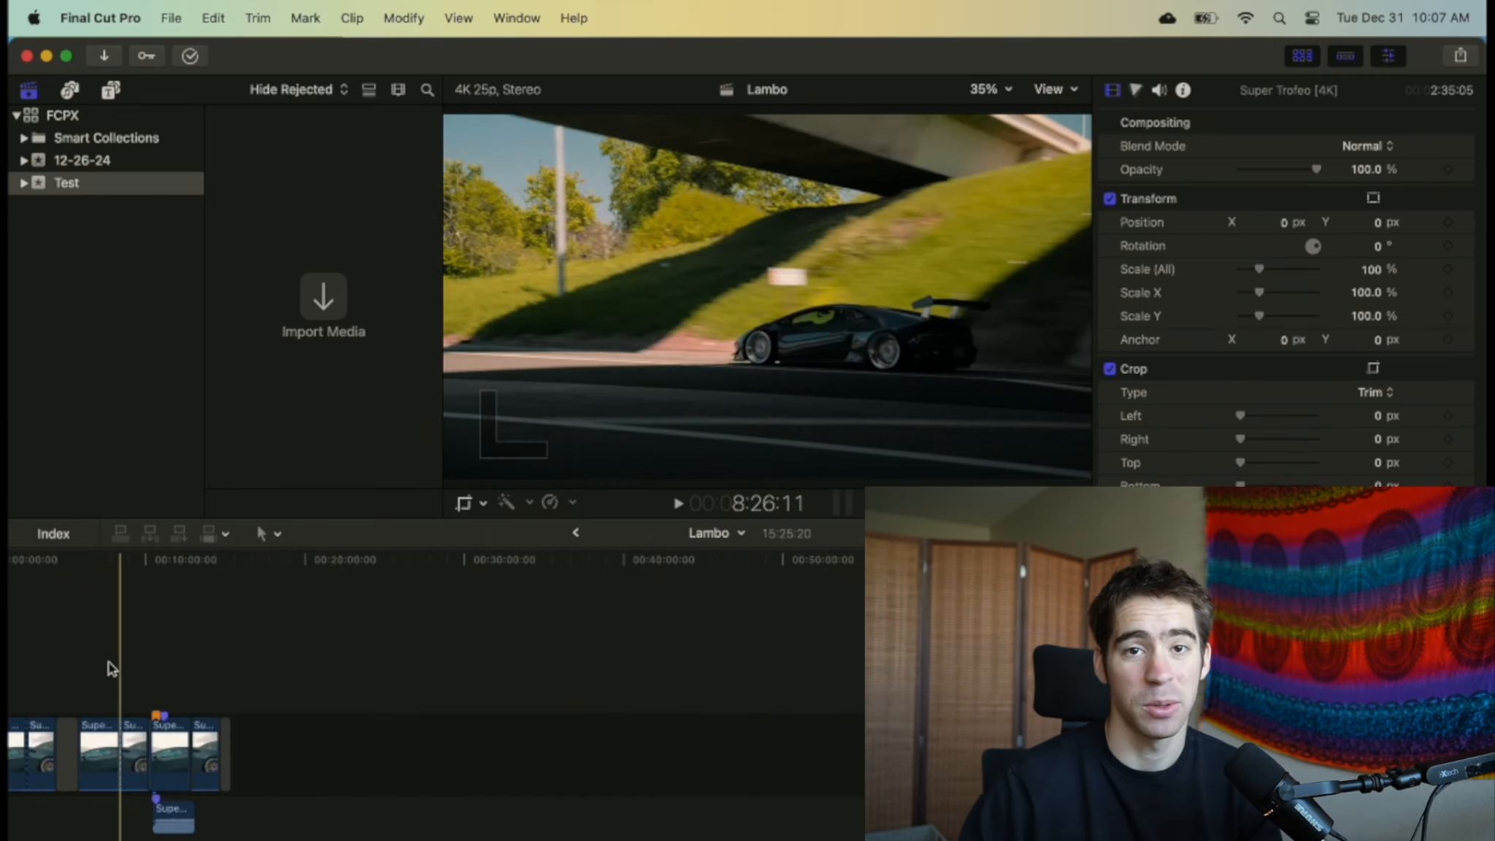
Move the playhead to the start of the project, and switch skimming off and back on over the timeline clips
key(super+equal)
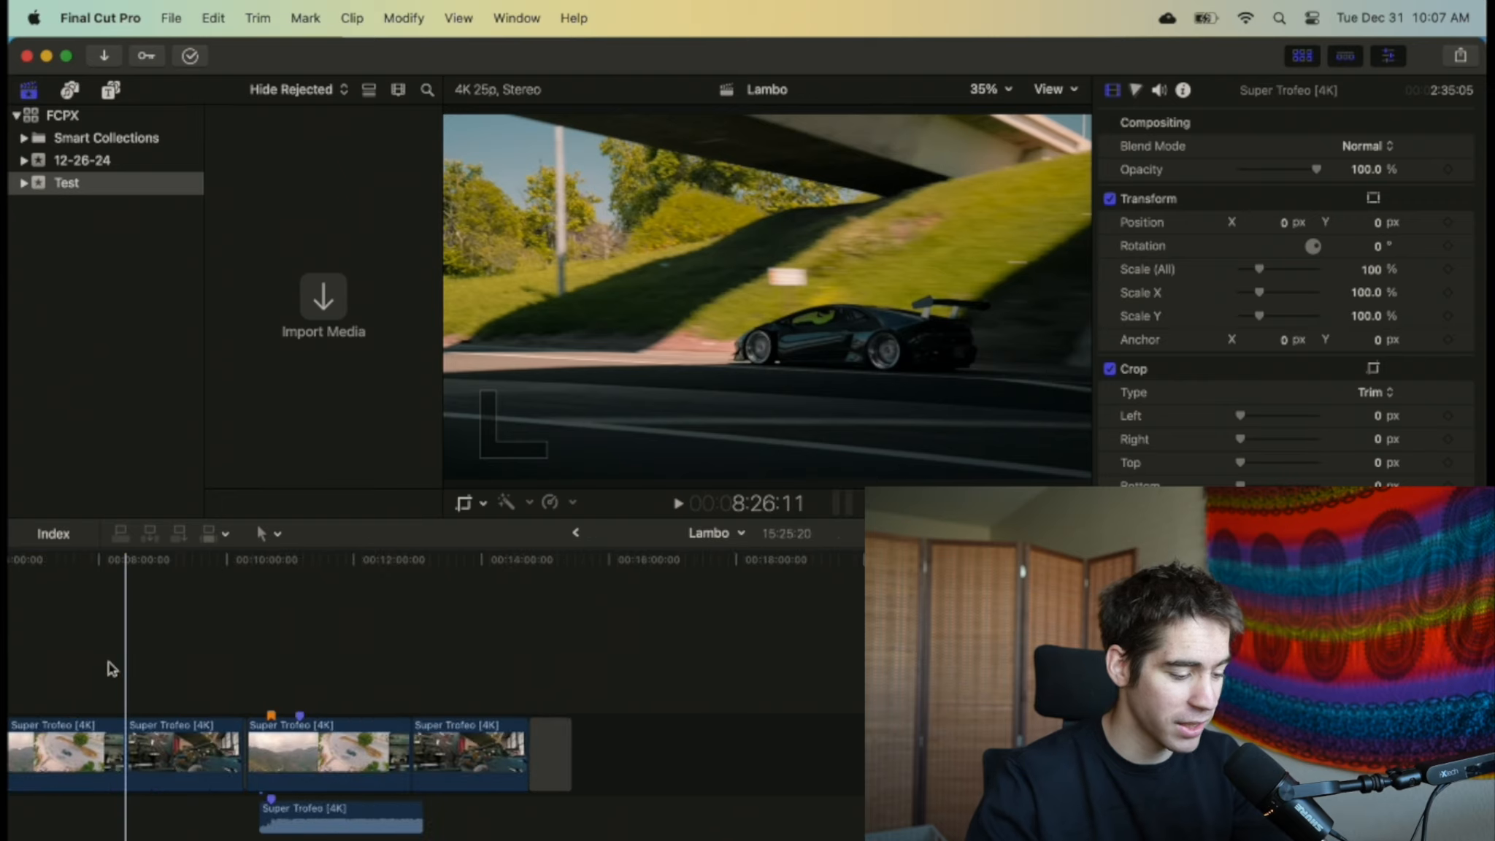
scroll(109, 668, left, 5)
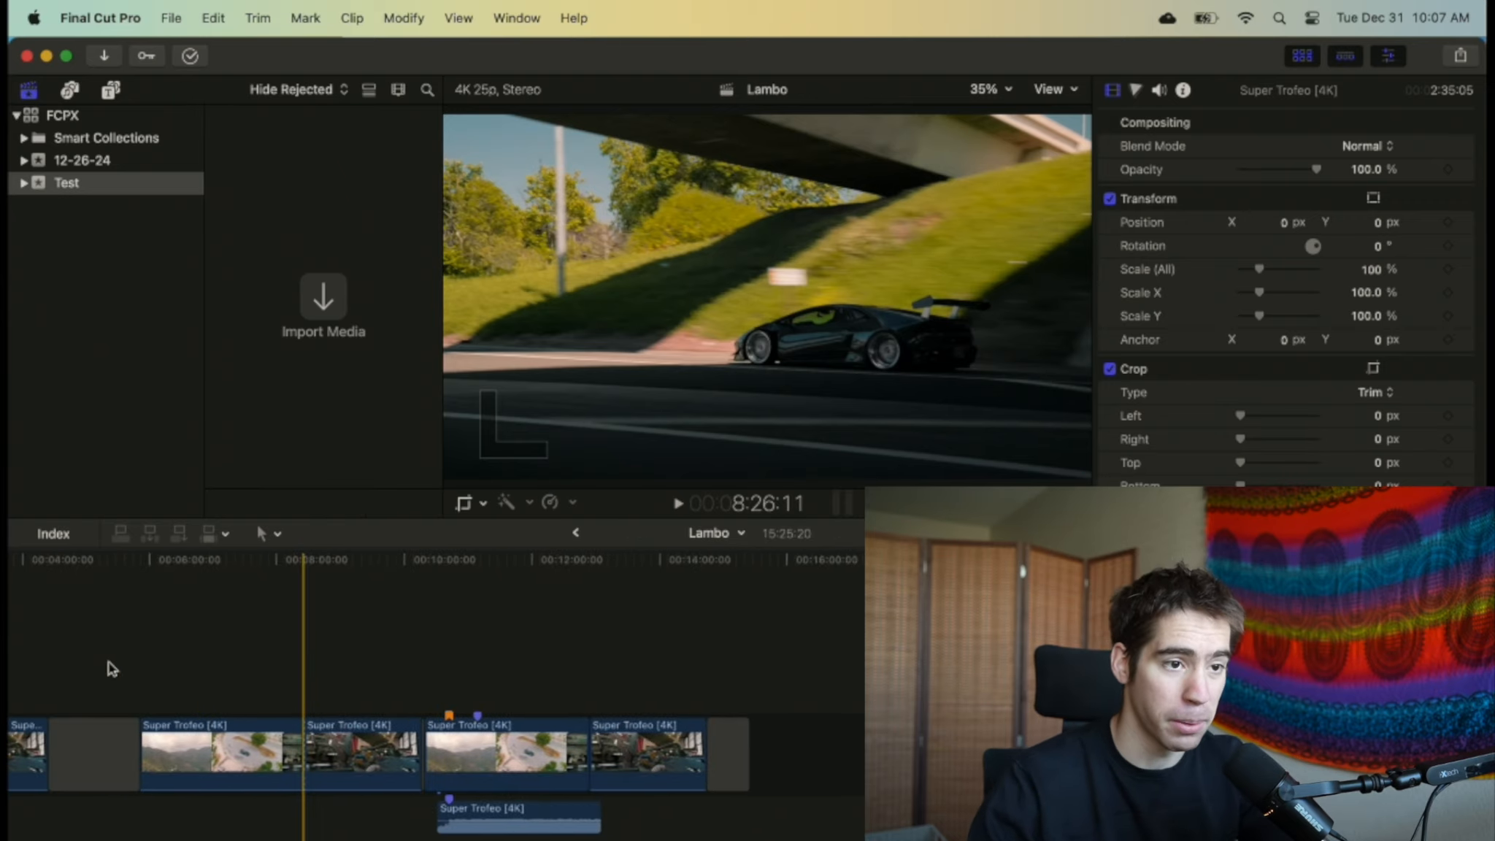
key(Home)
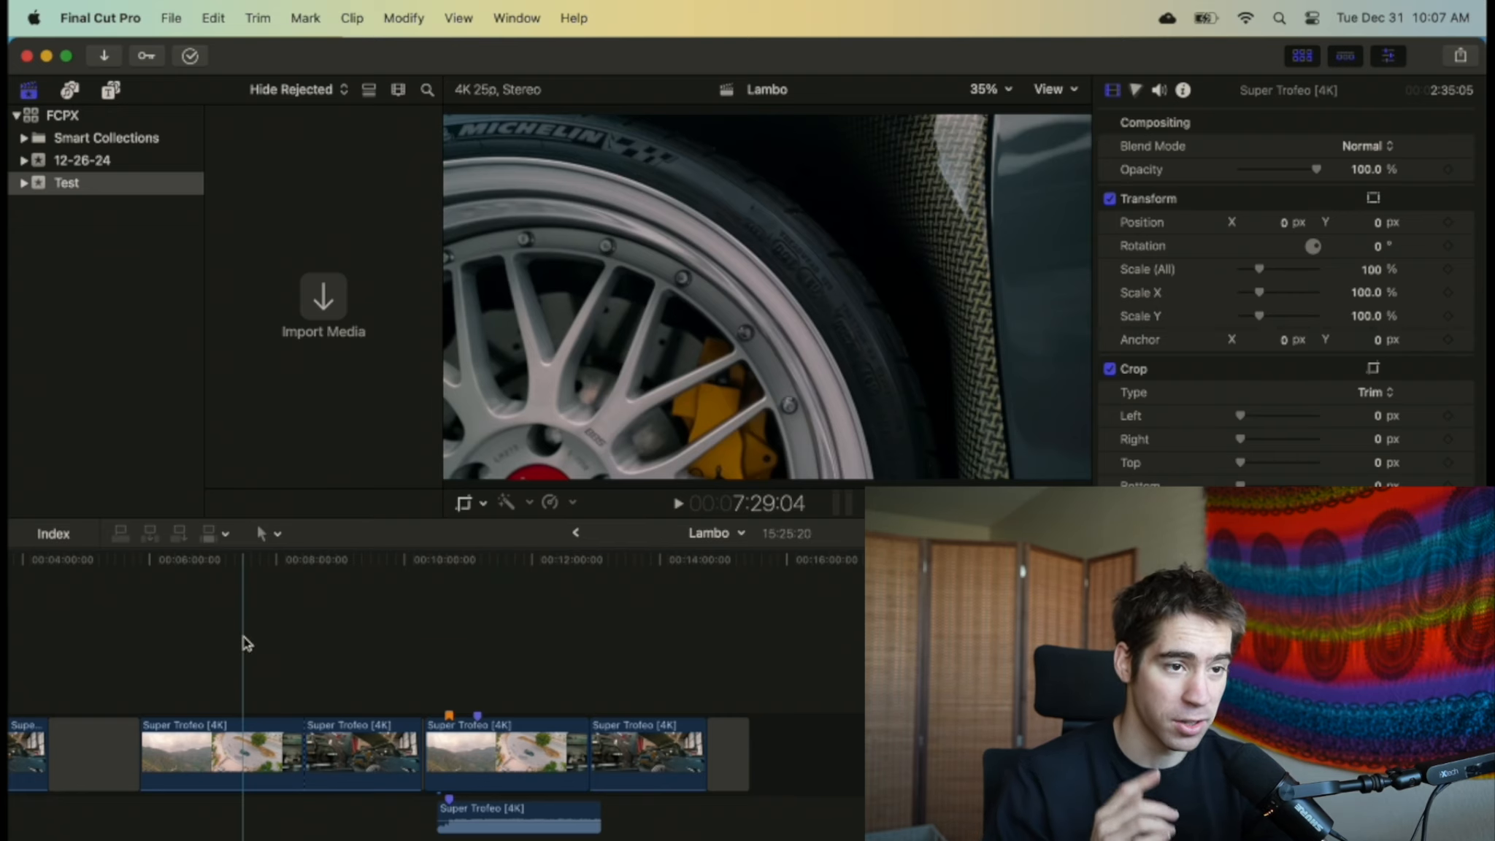
key(s)
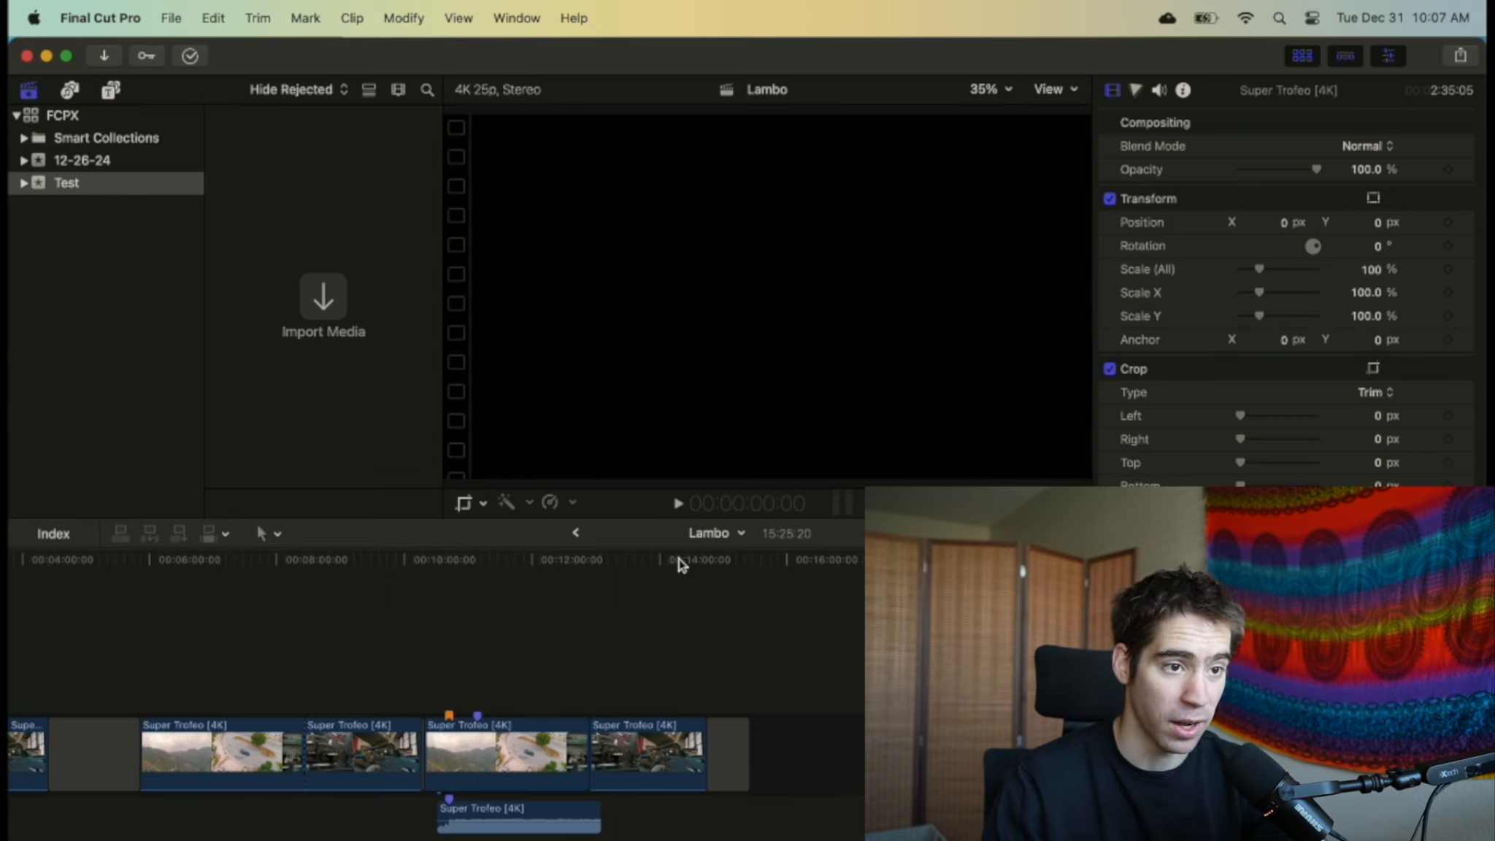
key(s)
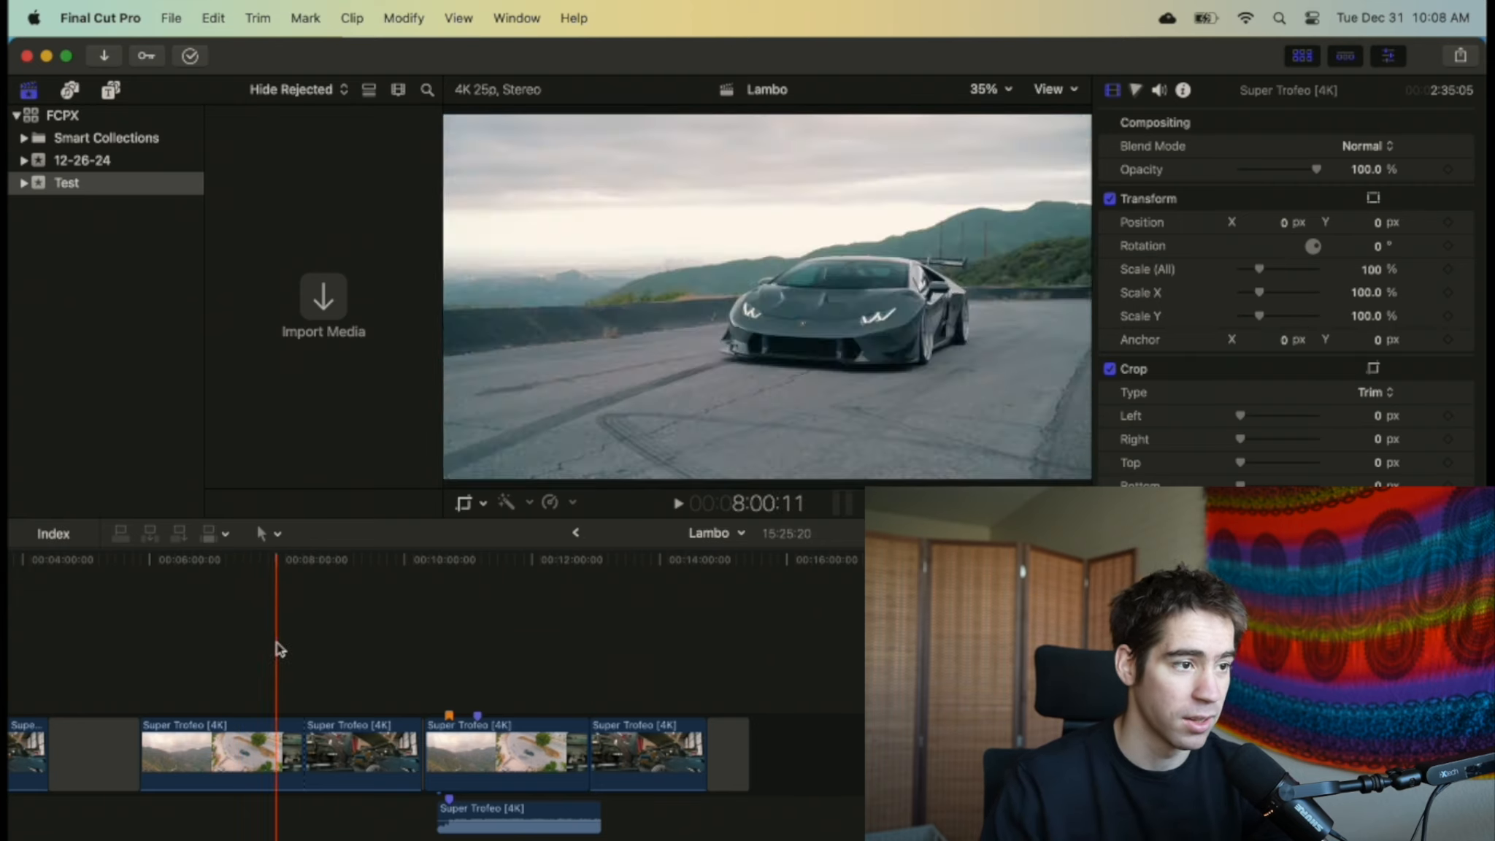
click(303, 647)
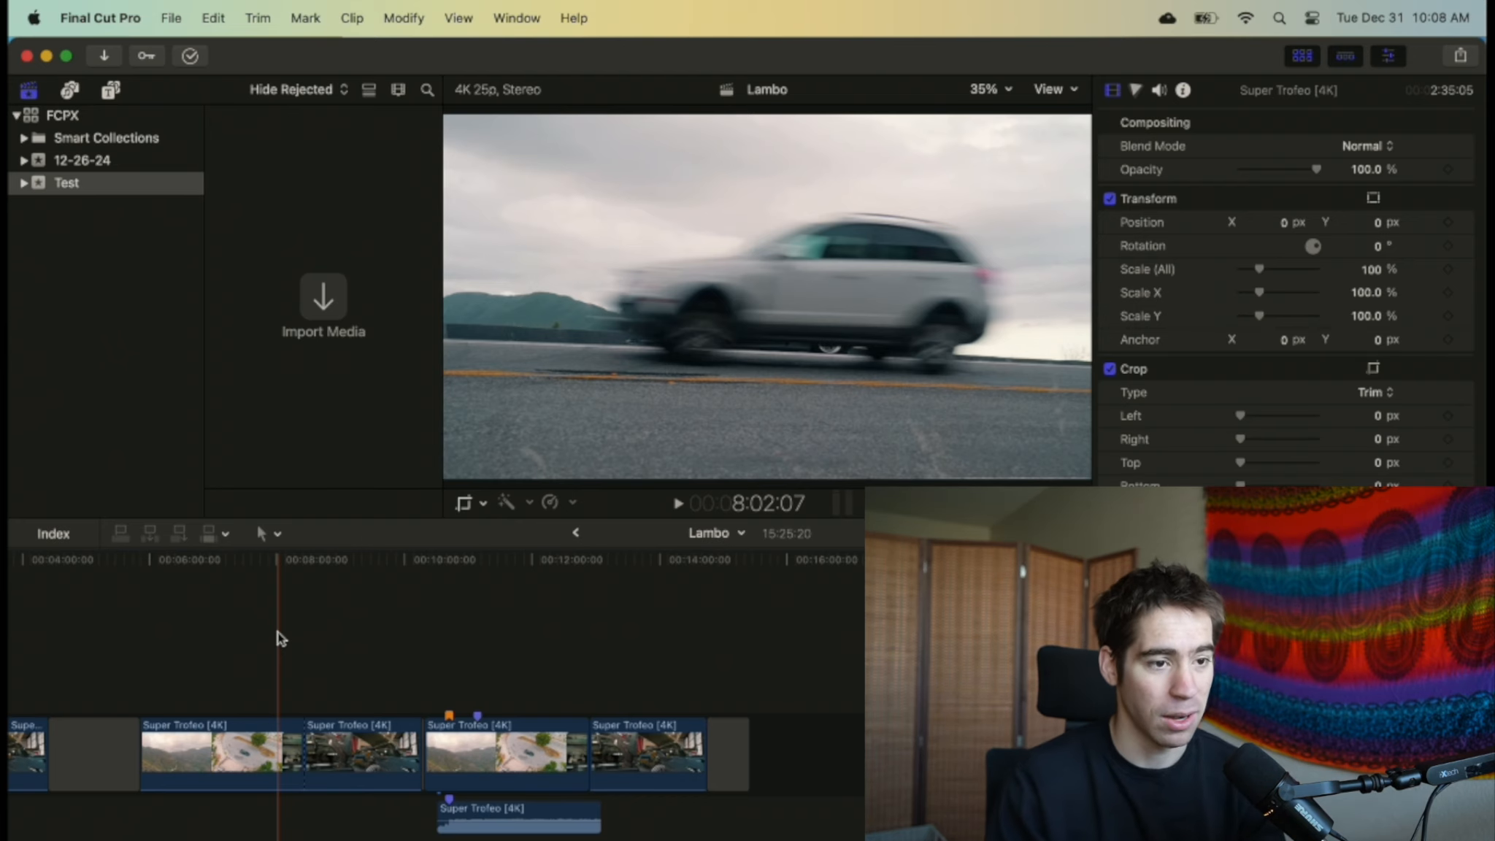
key(s)
key(s)
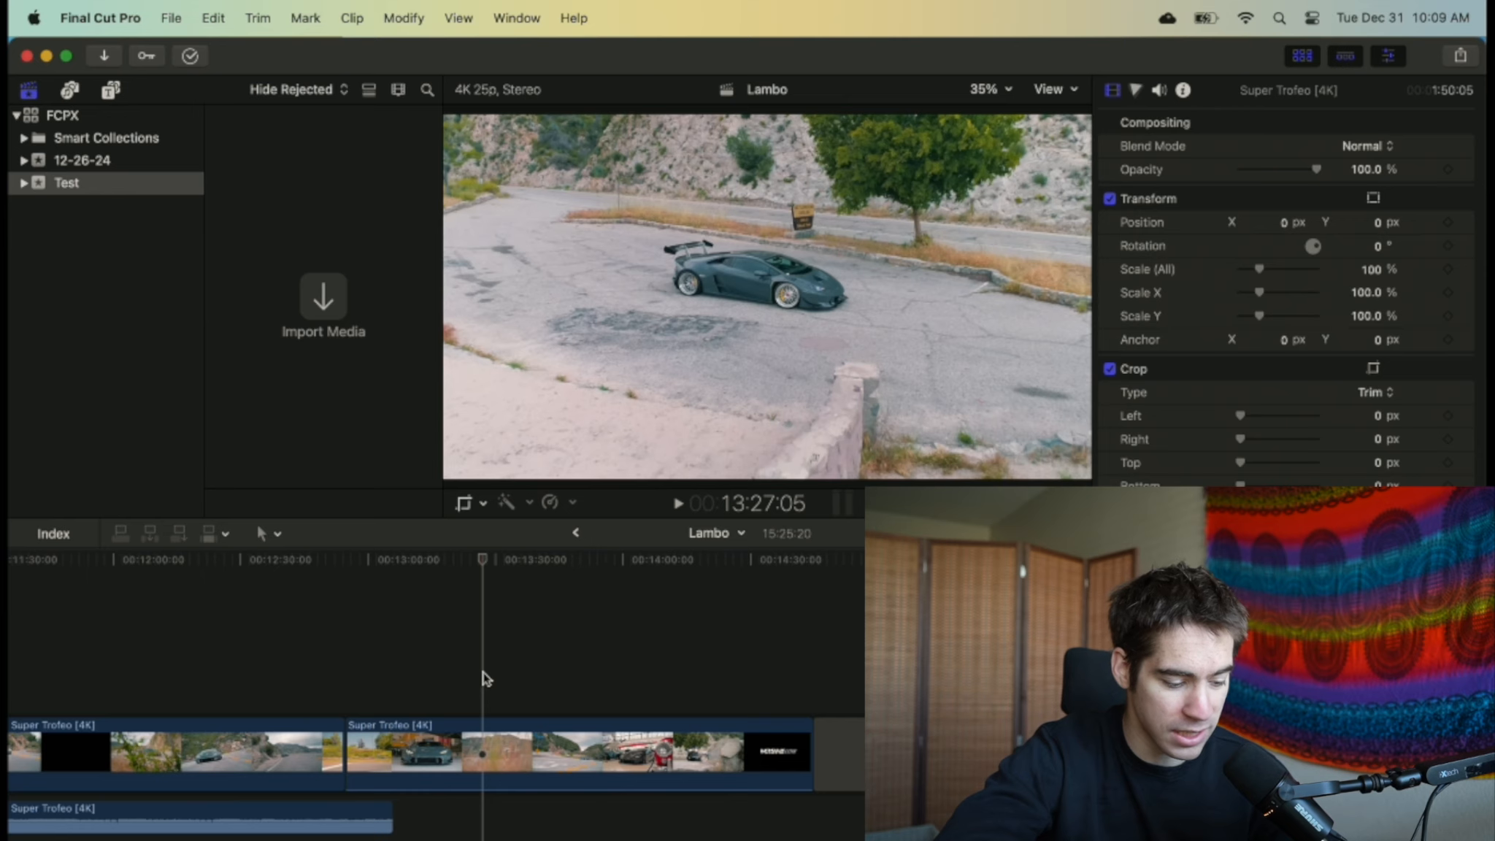
Set the duration of the last Super Trofeo clip to 2:00, undo and redo the change, and play the shortened clip
click(501, 759)
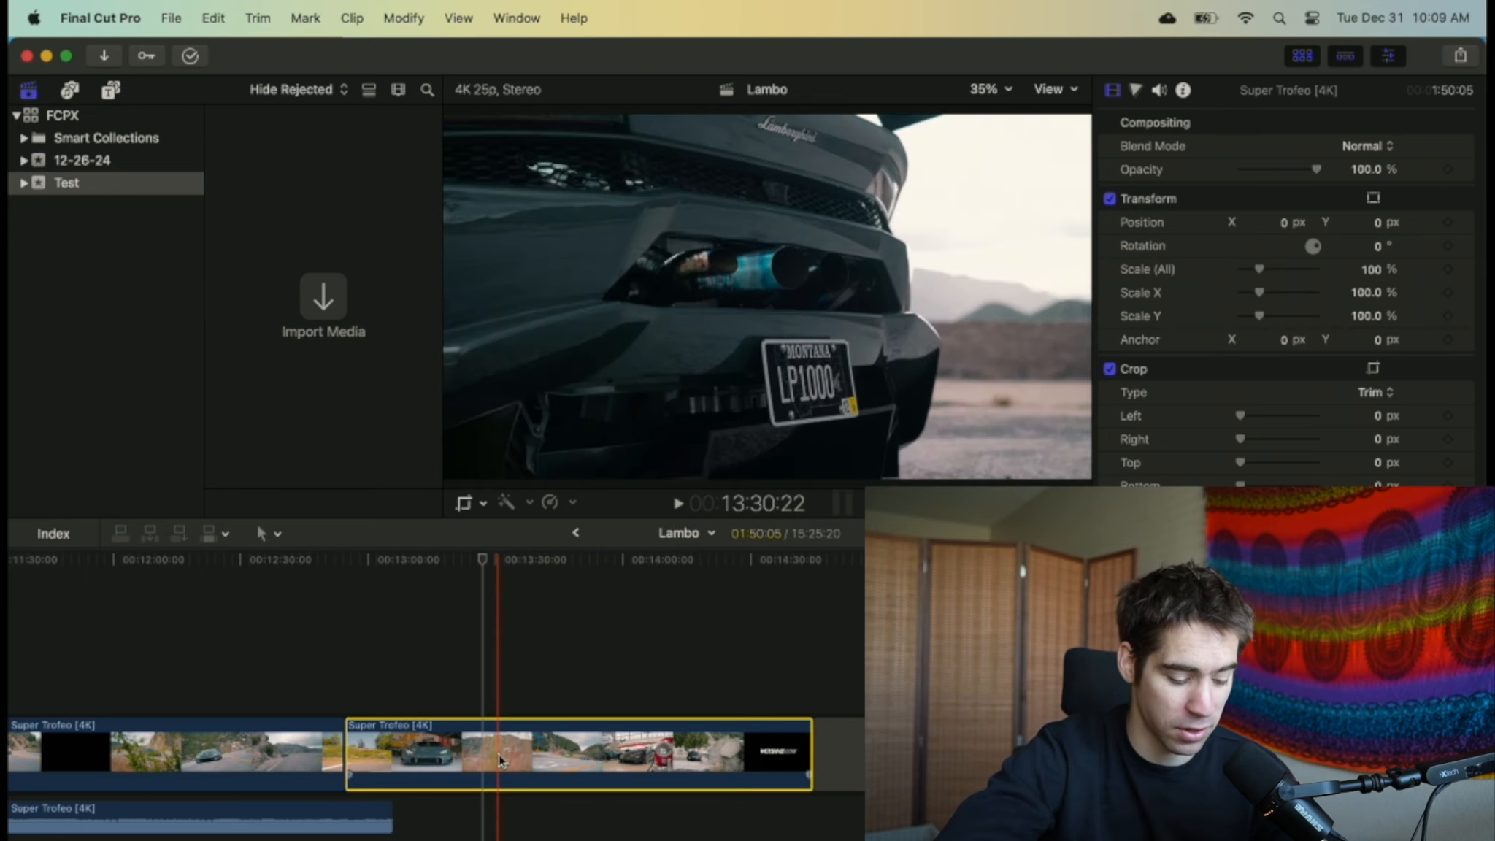
key(ctrl+d)
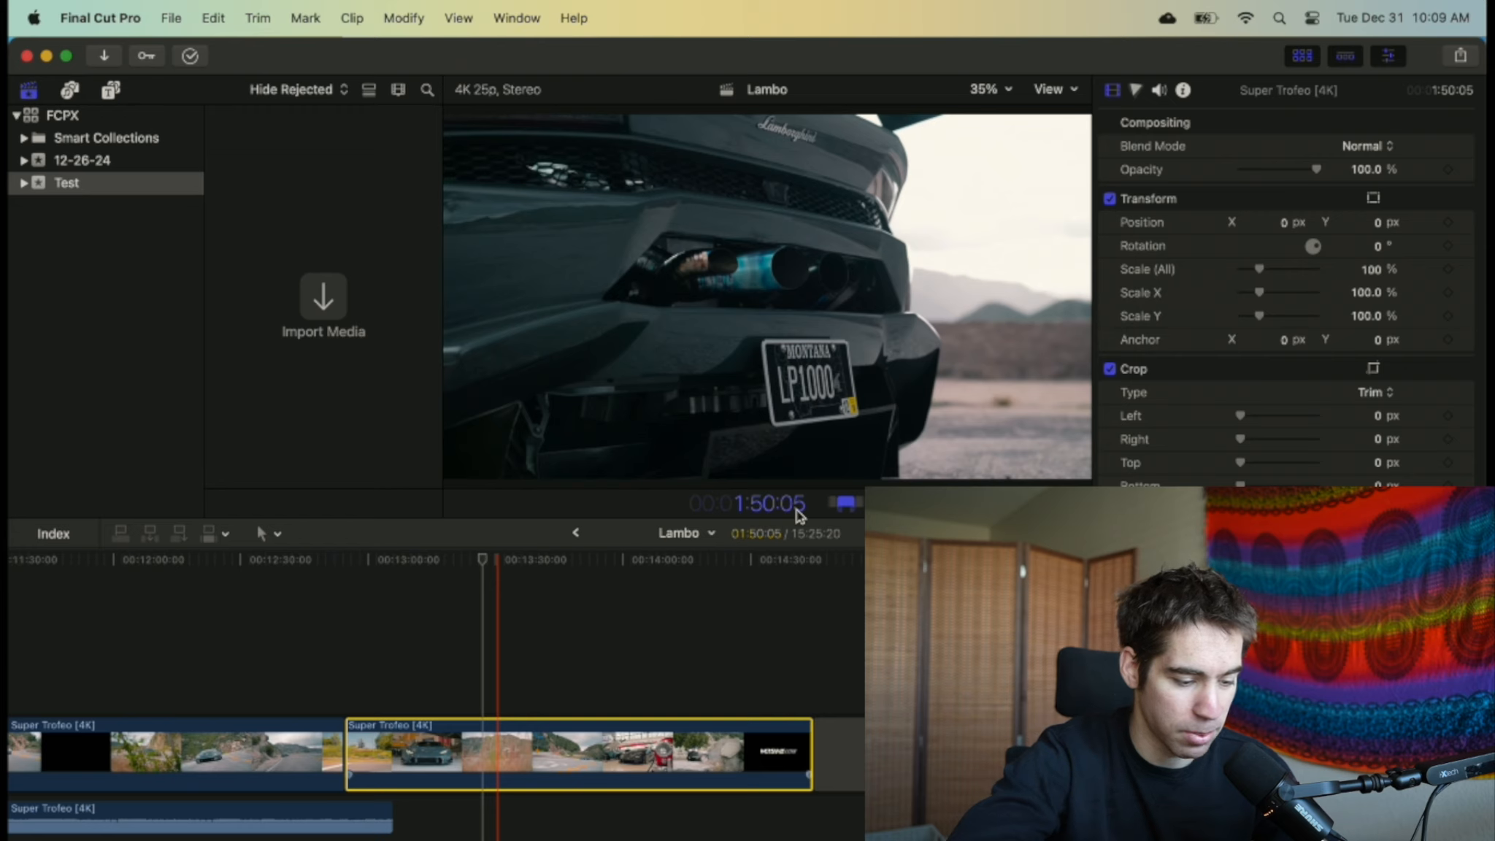
text(2:00)
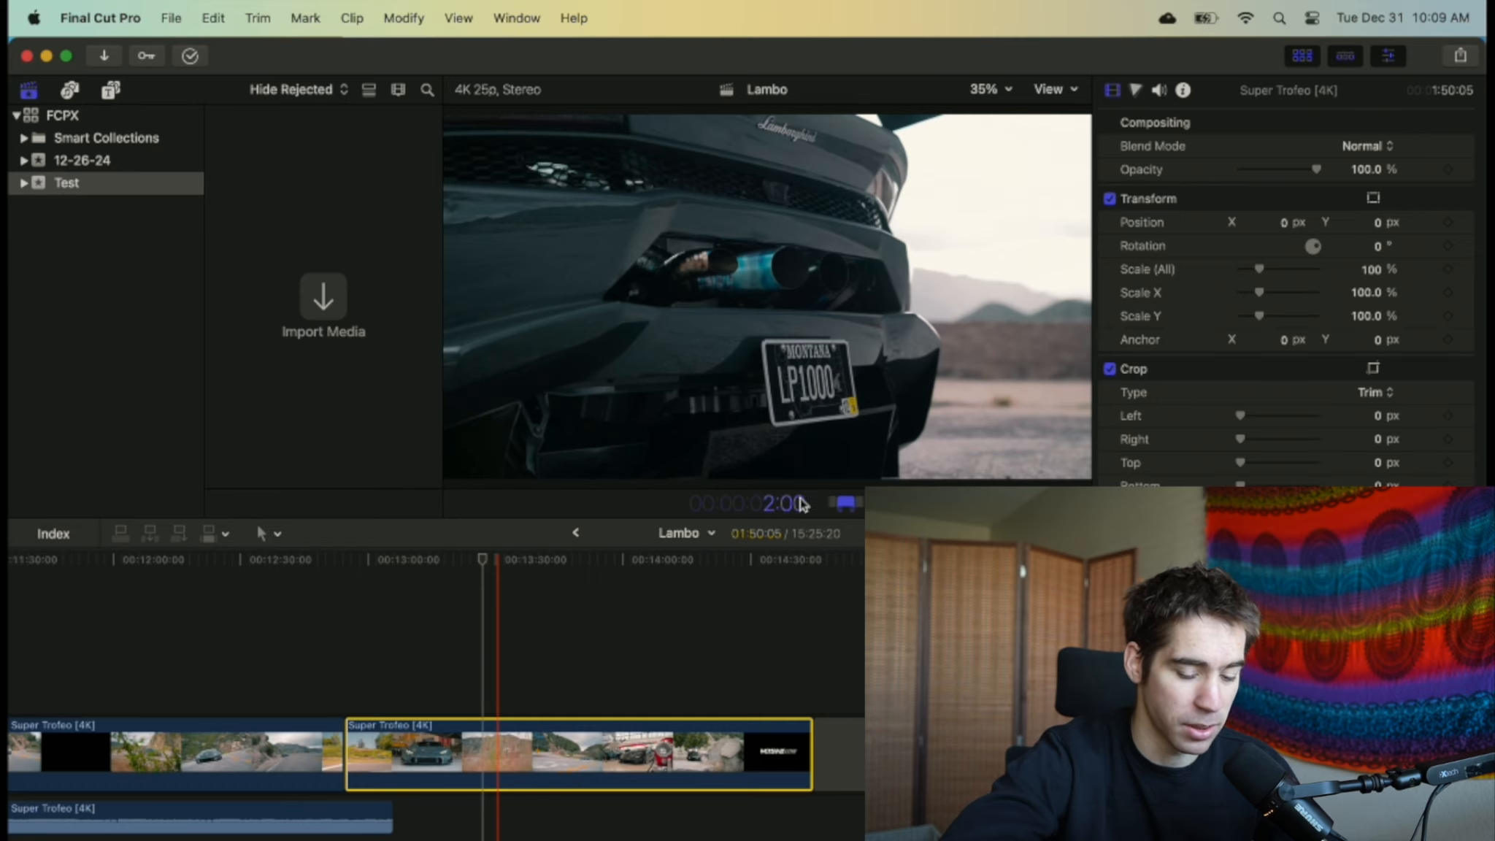
key(Return)
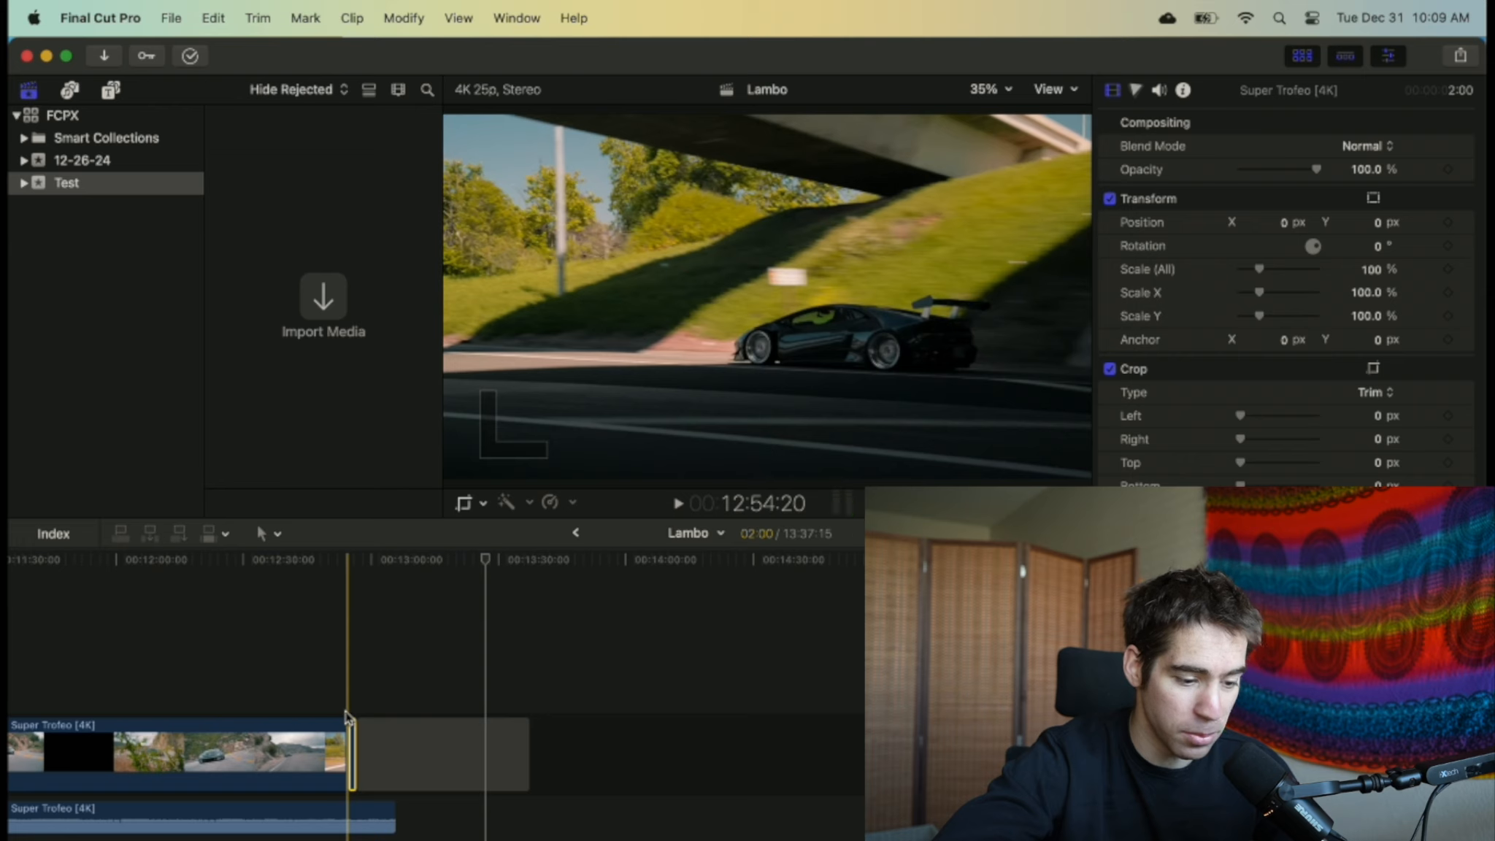
key(super+z)
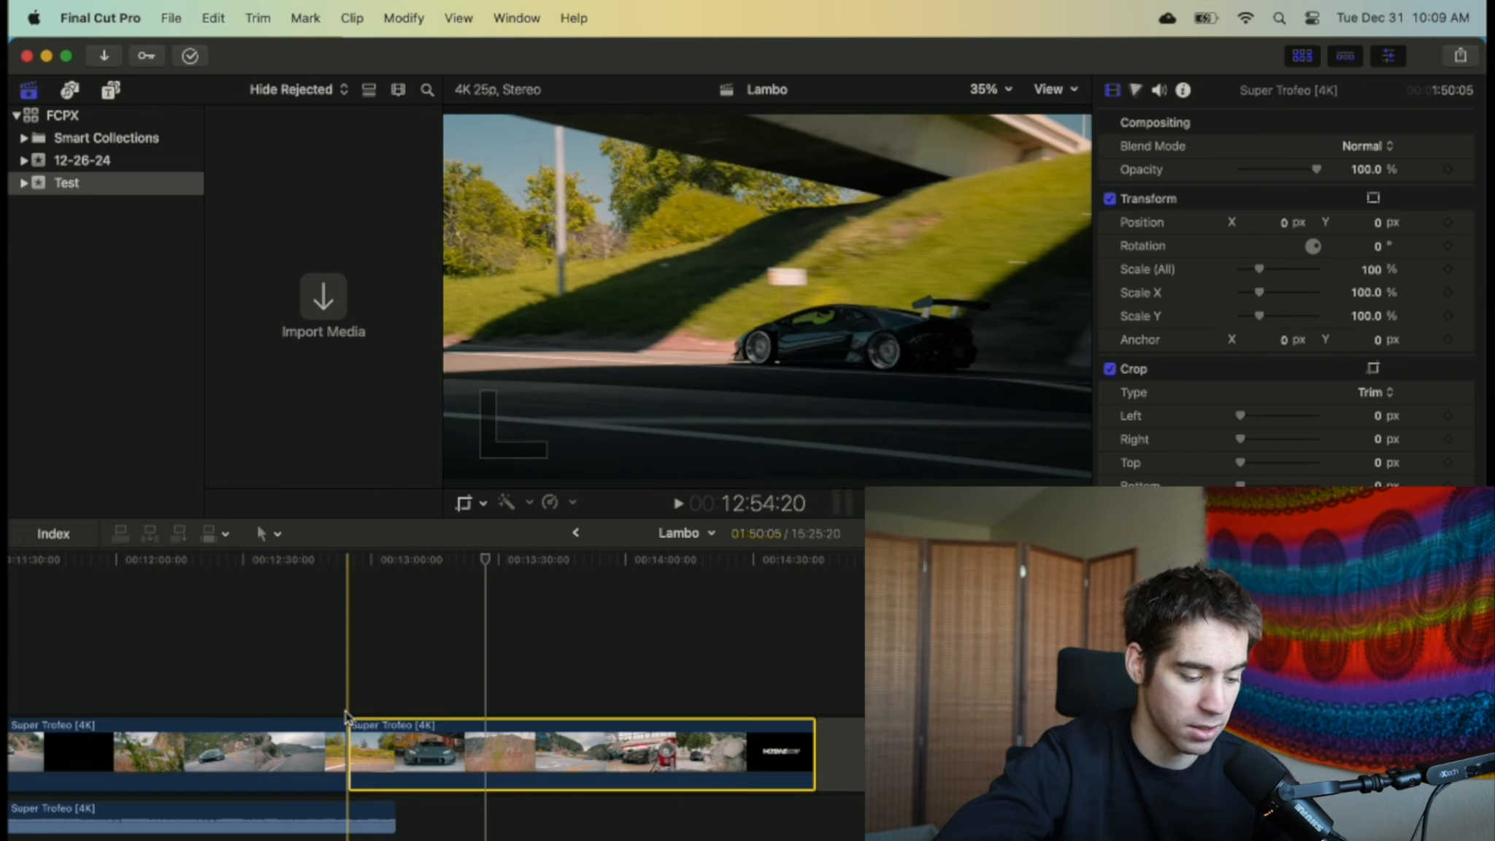
key(super+shift+z)
key(super+equal)
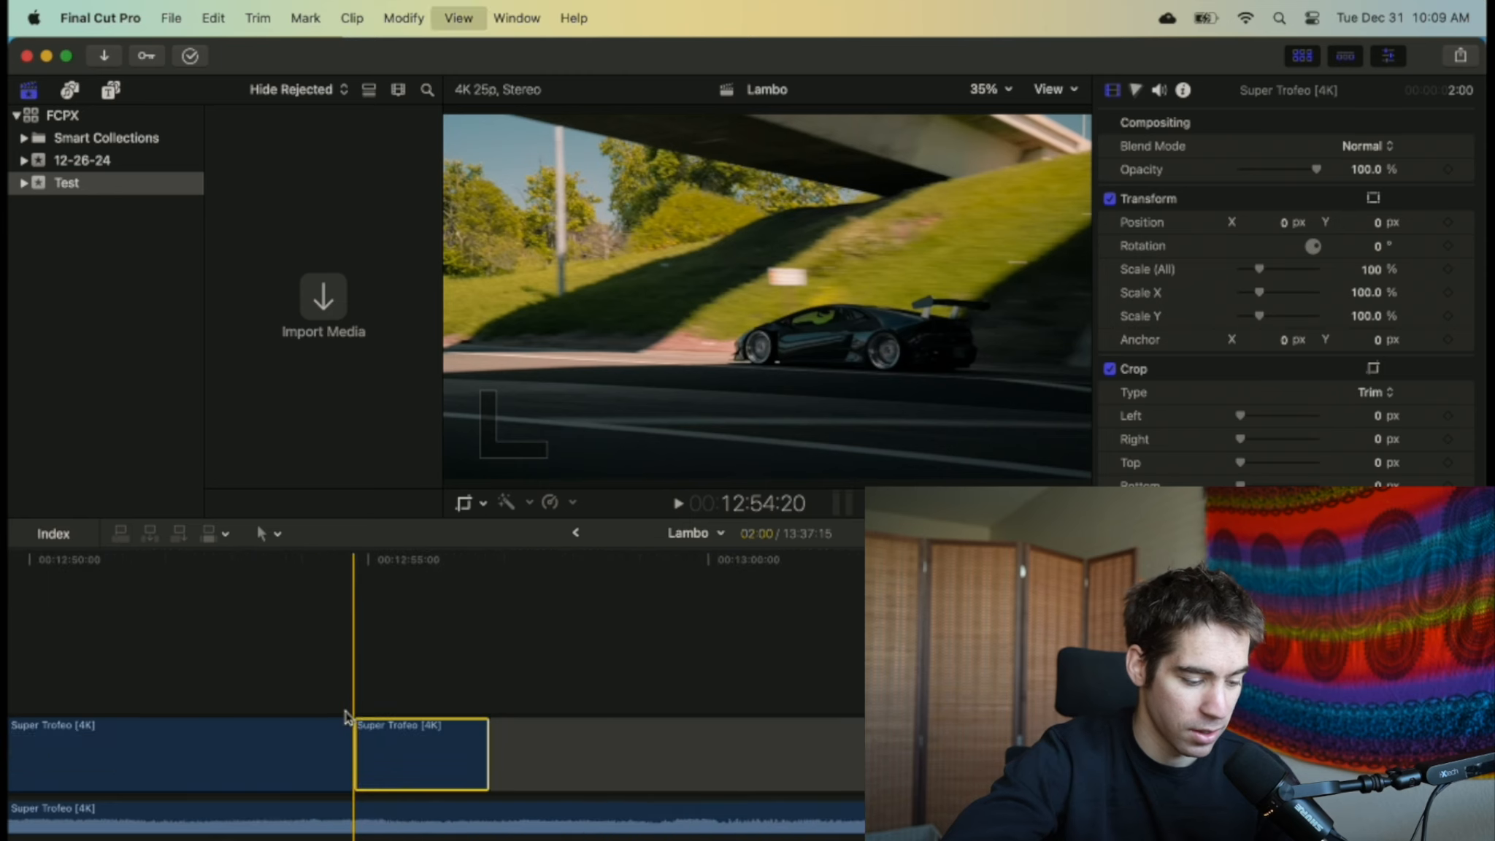
key(space)
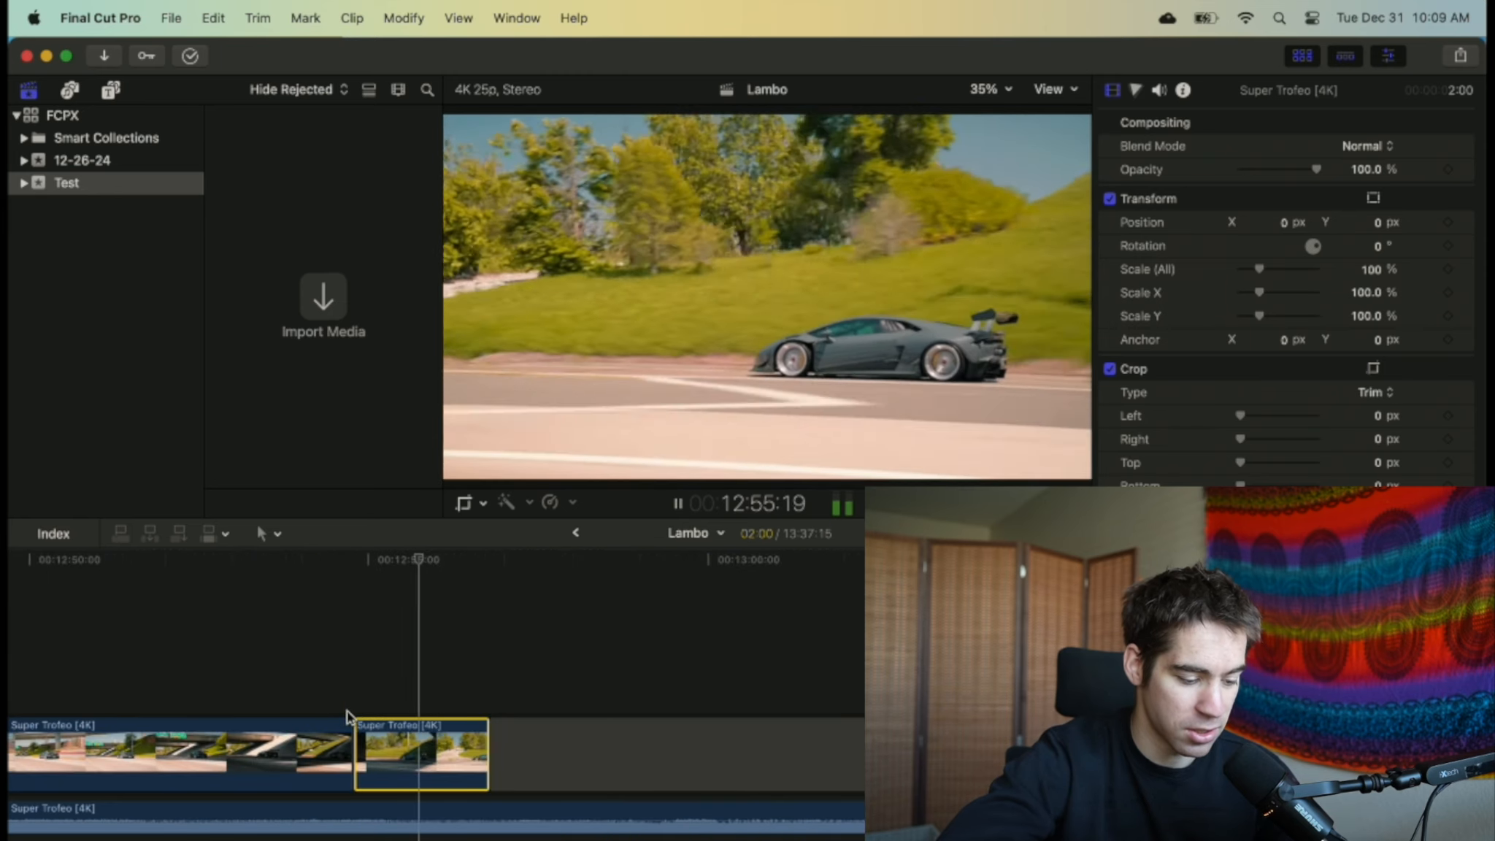
key(space)
Set the duration of the gap at the end of the primary storyline to 4:00
key(super+minus)
key(super+minus)
key(super+minus)
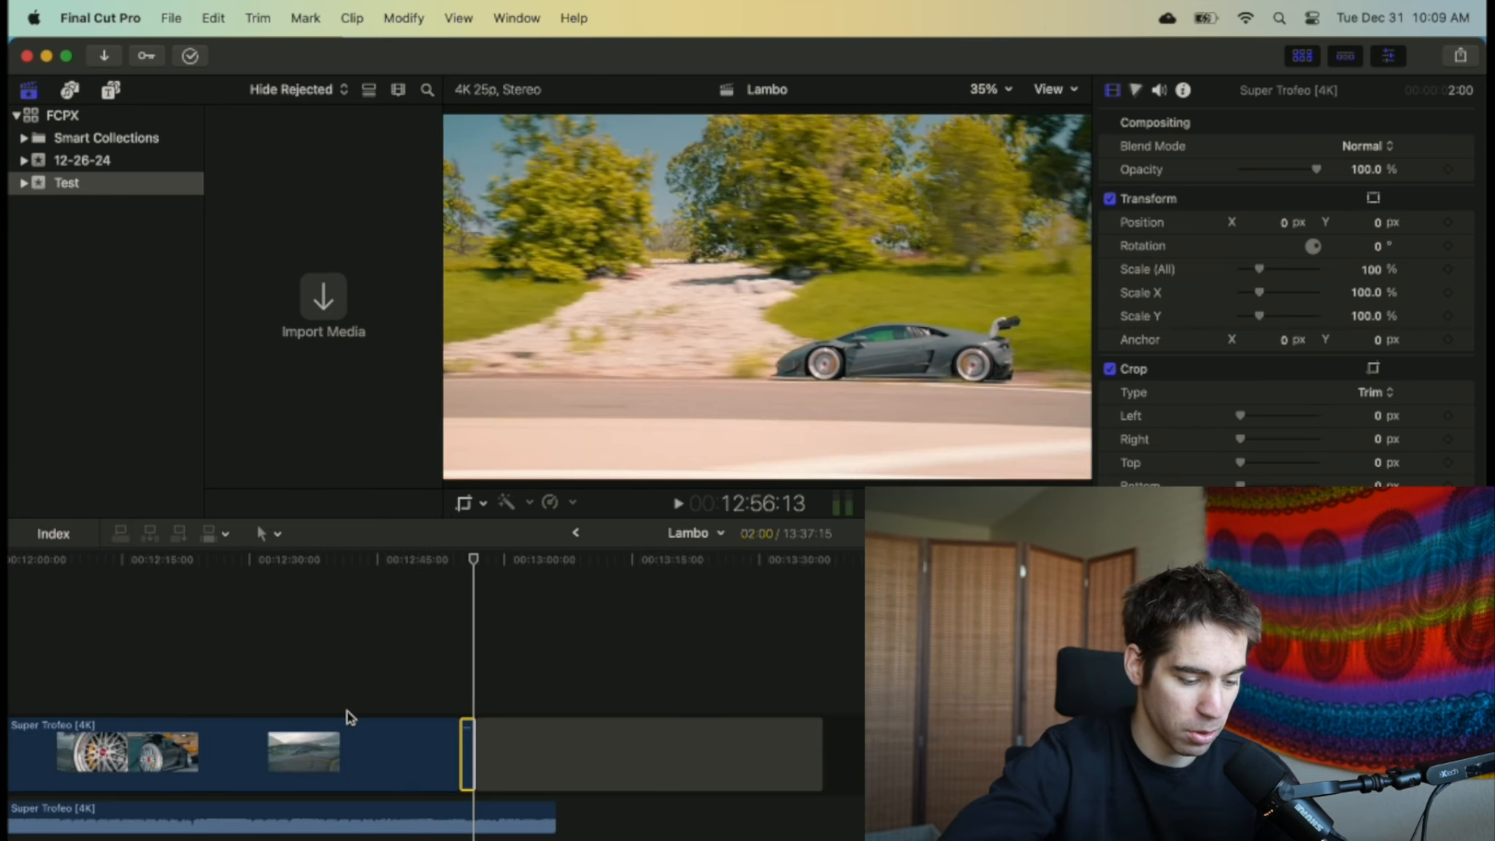
click(572, 770)
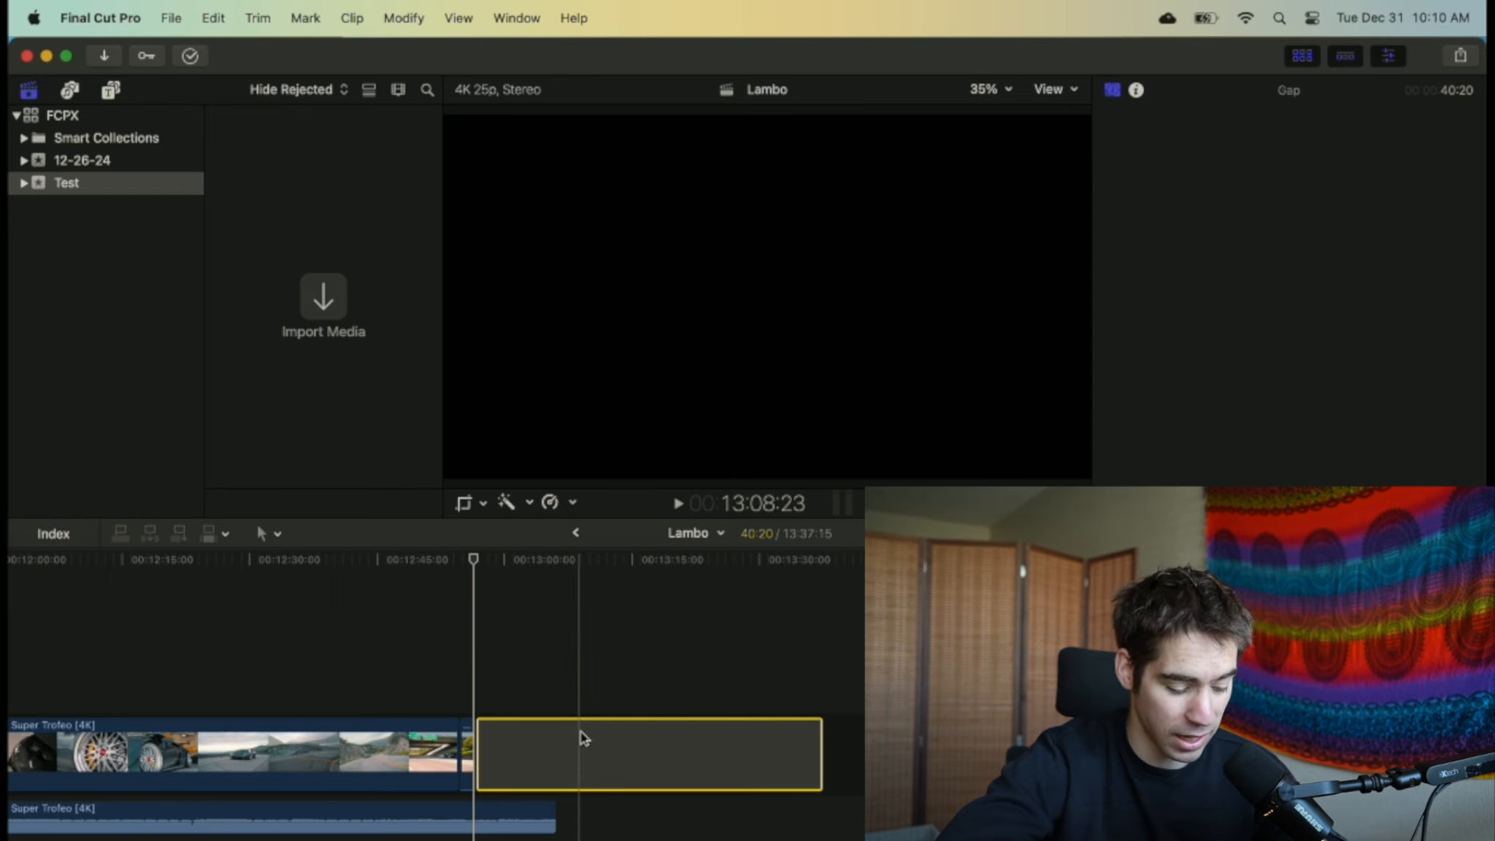
key(ctrl+d)
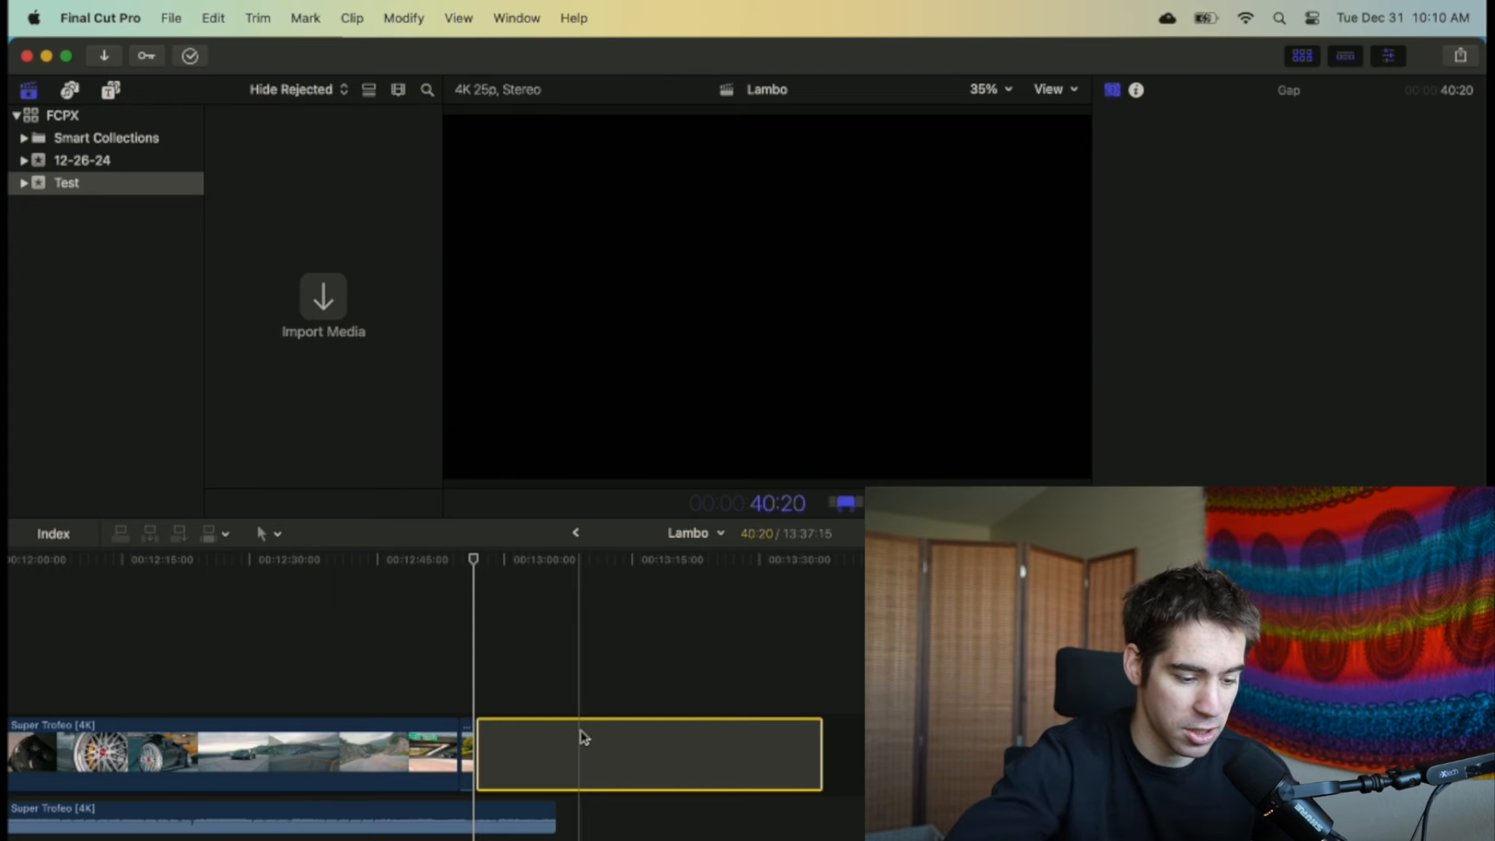
text(4:)
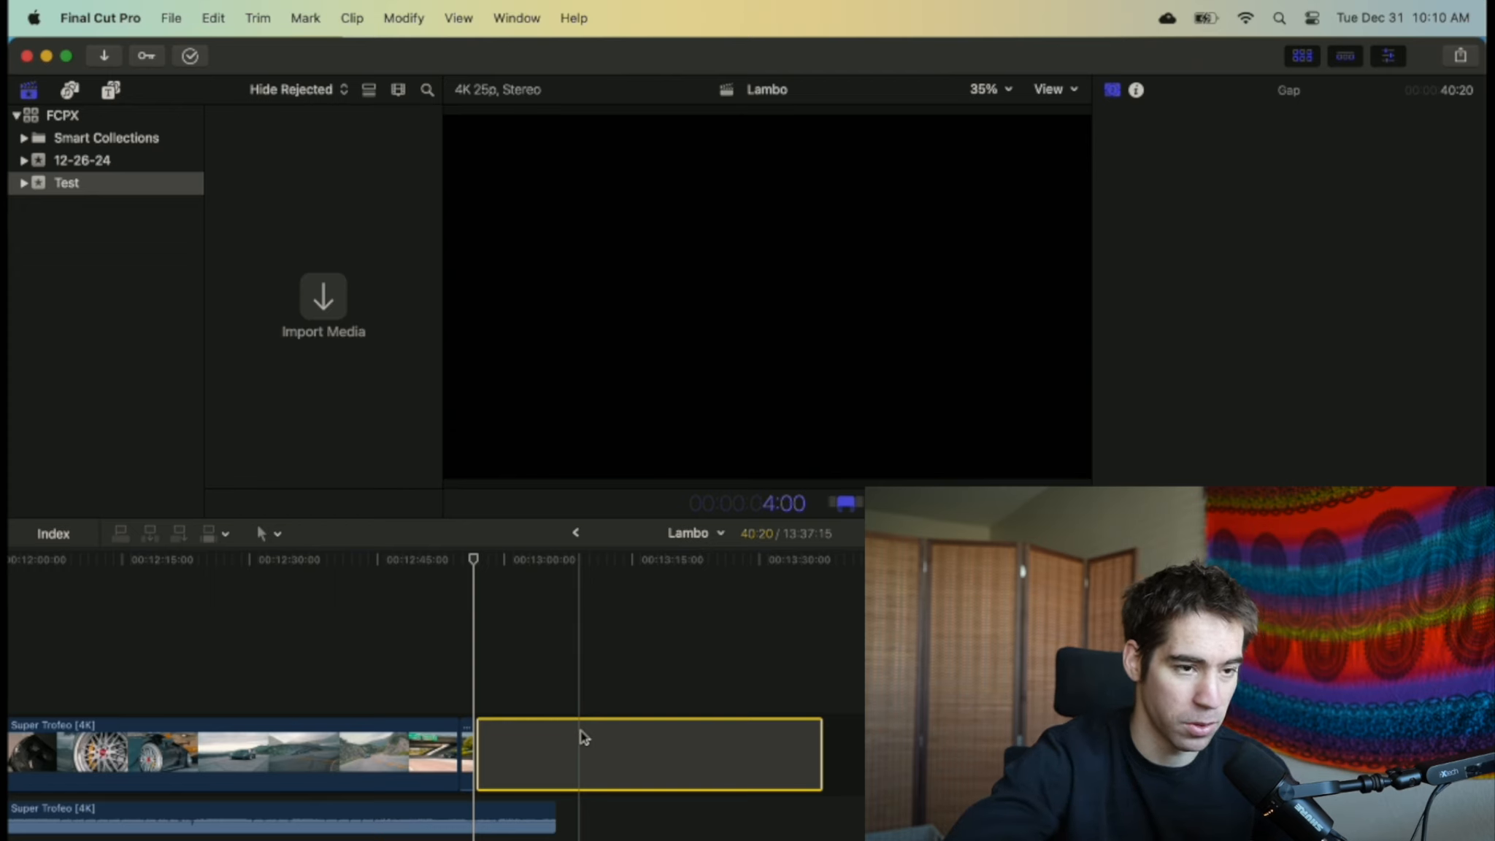
key(Return)
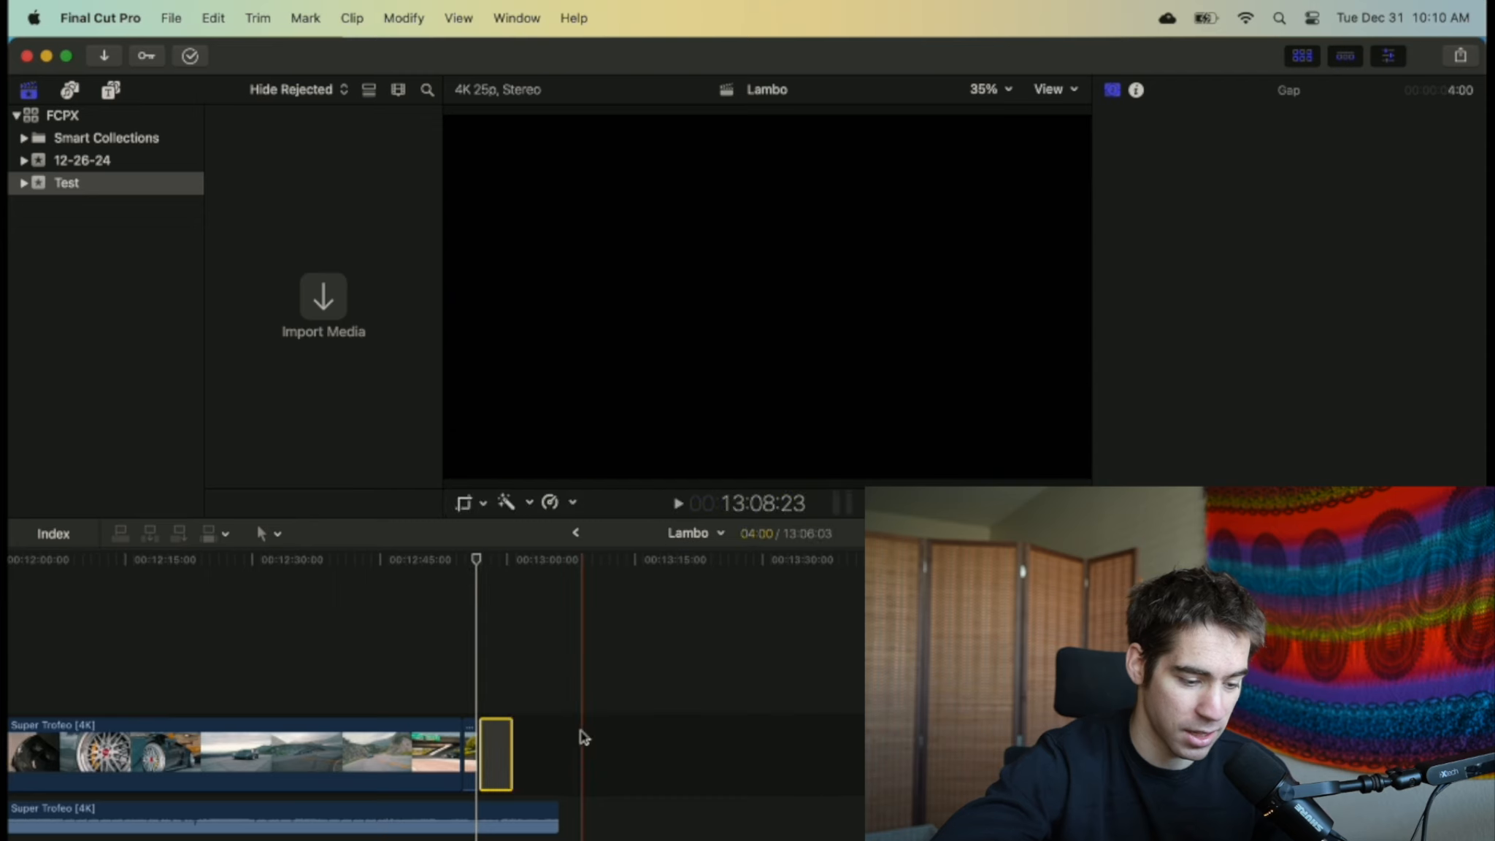
key(super+equal)
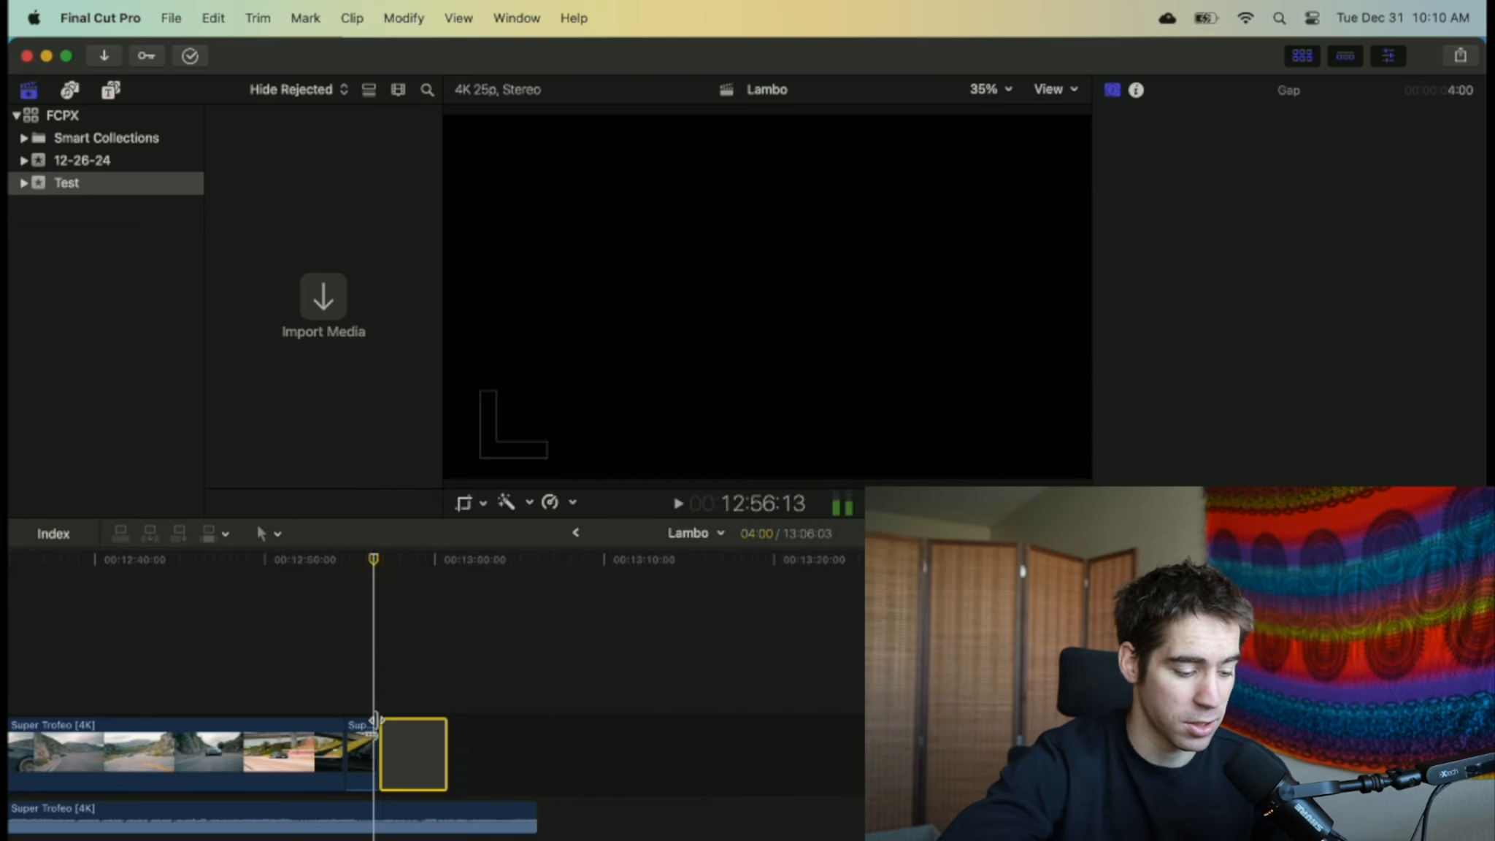
click(398, 741)
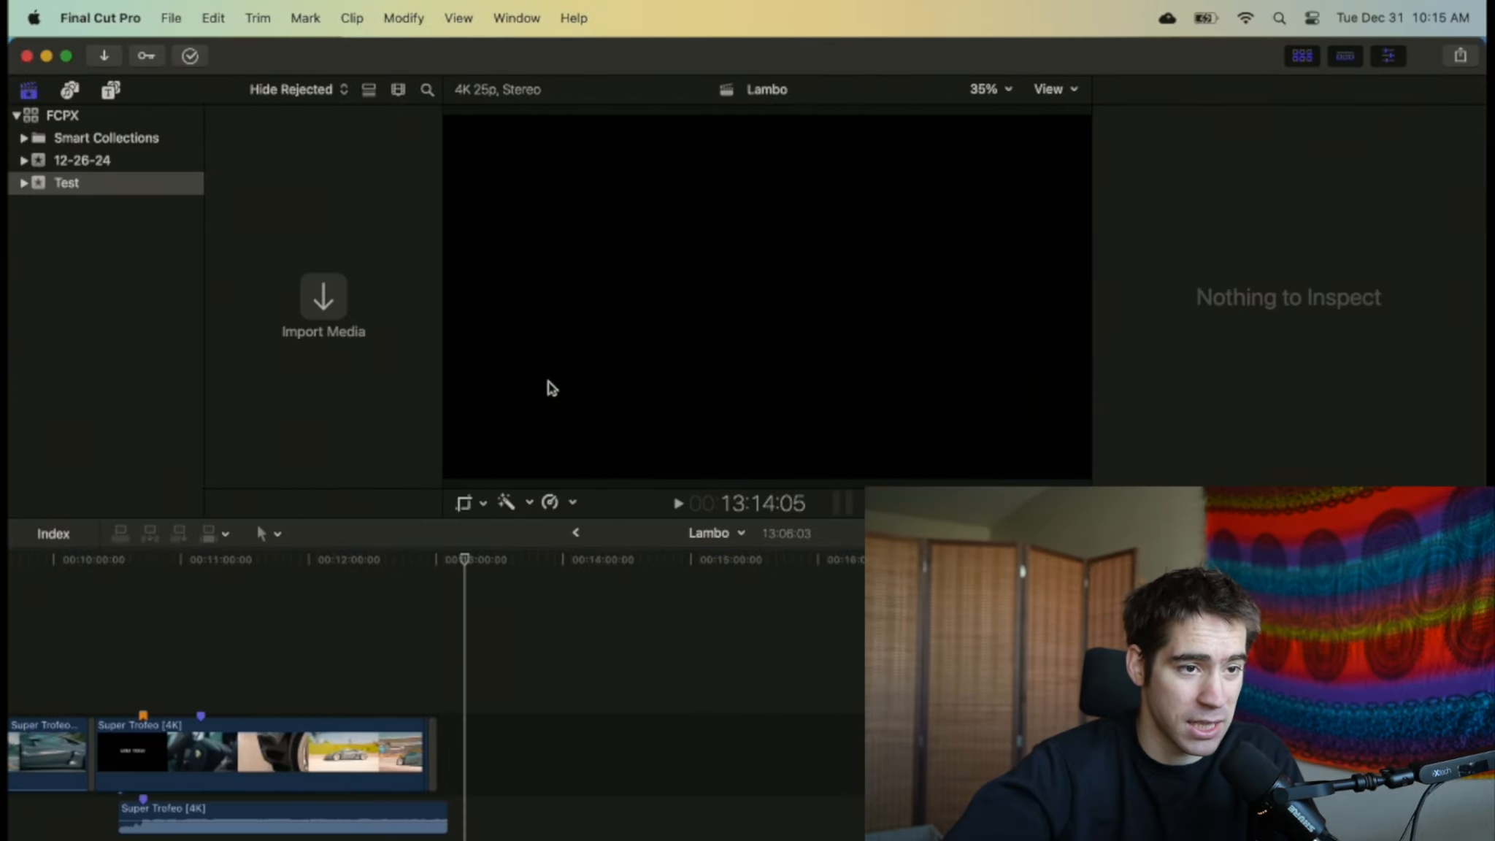
Bring the Super Trofeo video file from the Finder desktop into the Lambo project at the end of the primary storyline
key(ctrl+Right)
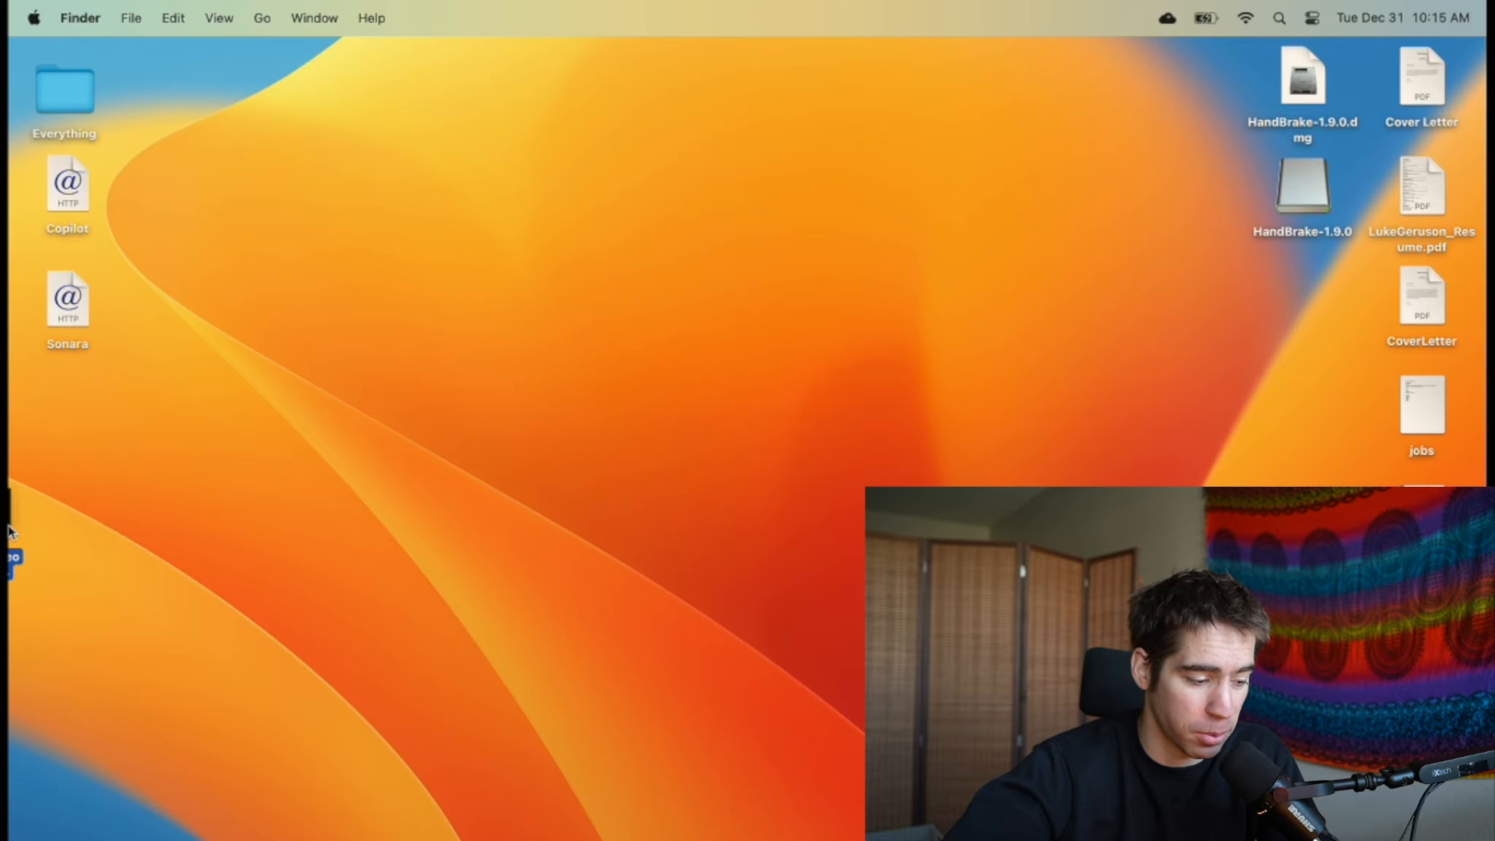
key(super+Tab)
drag(726, 768, 708, 764)
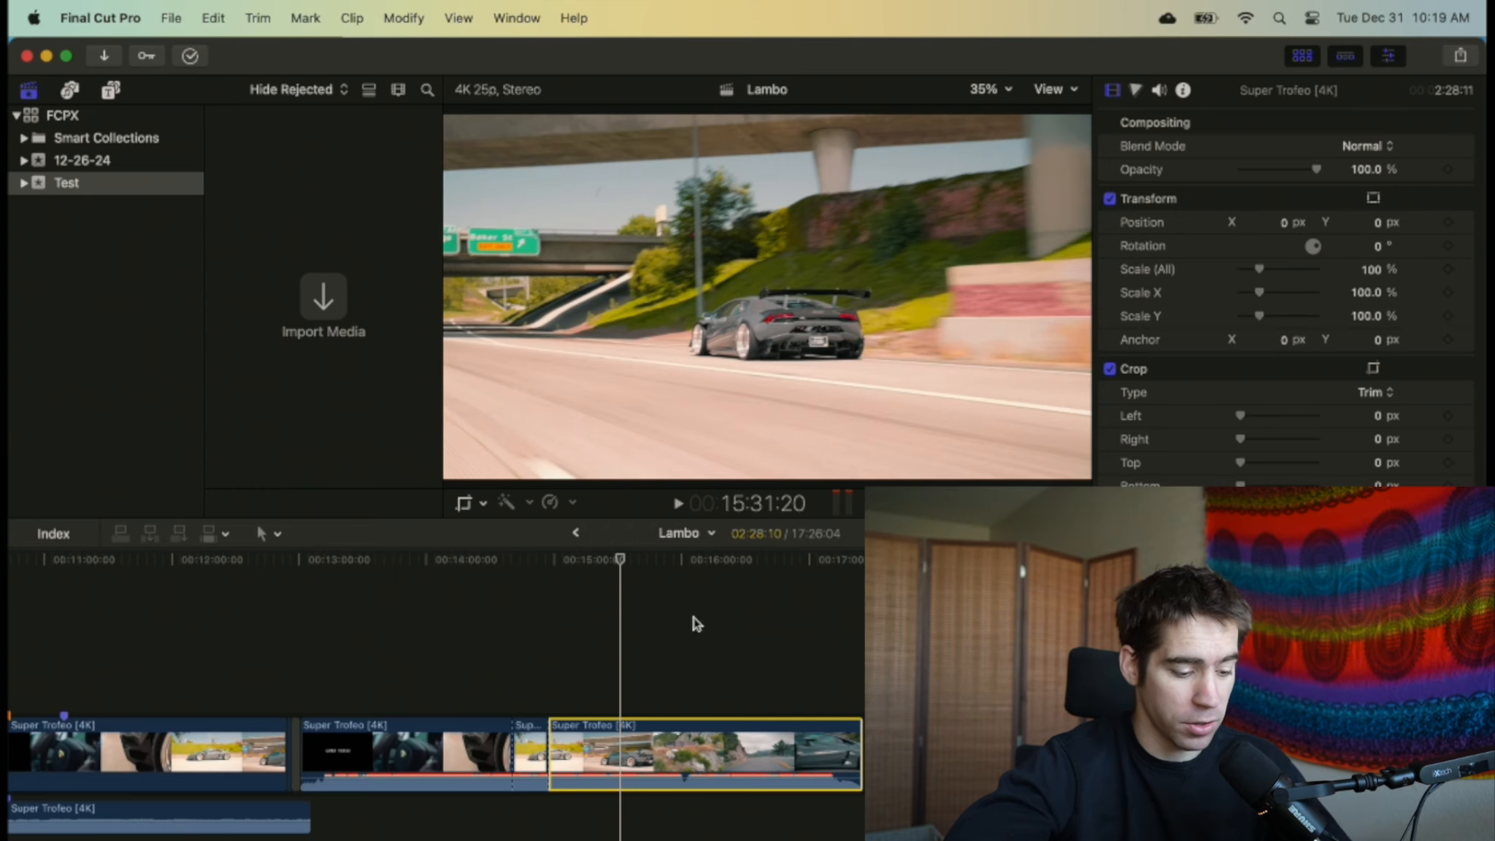
Combine the last three Super Trofeo clips into a compound clip named Lambo Clip in the 12-26-24 event
drag(462, 649, 610, 746)
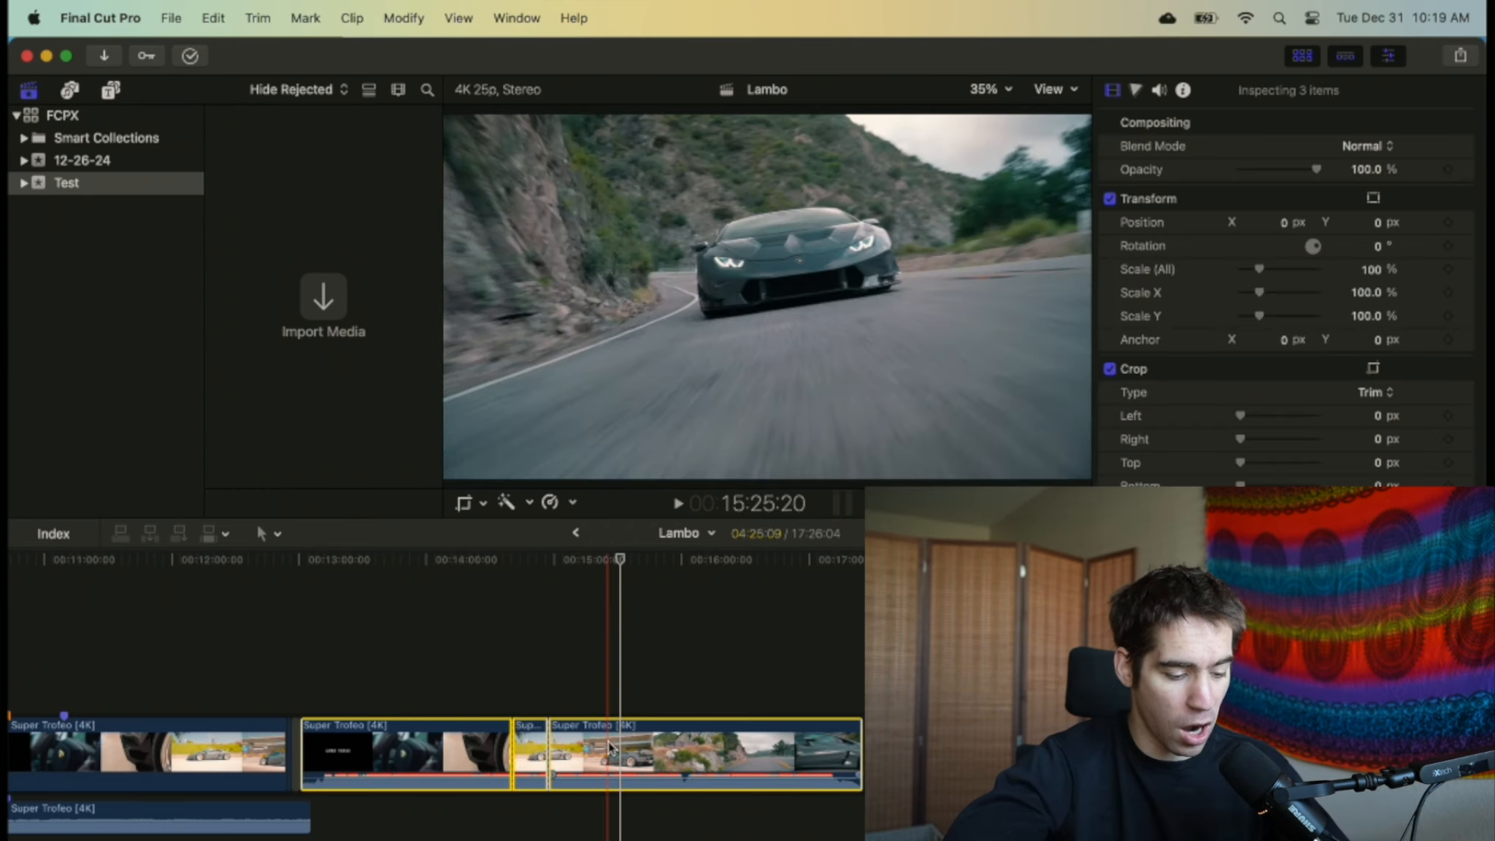
key(alt+g)
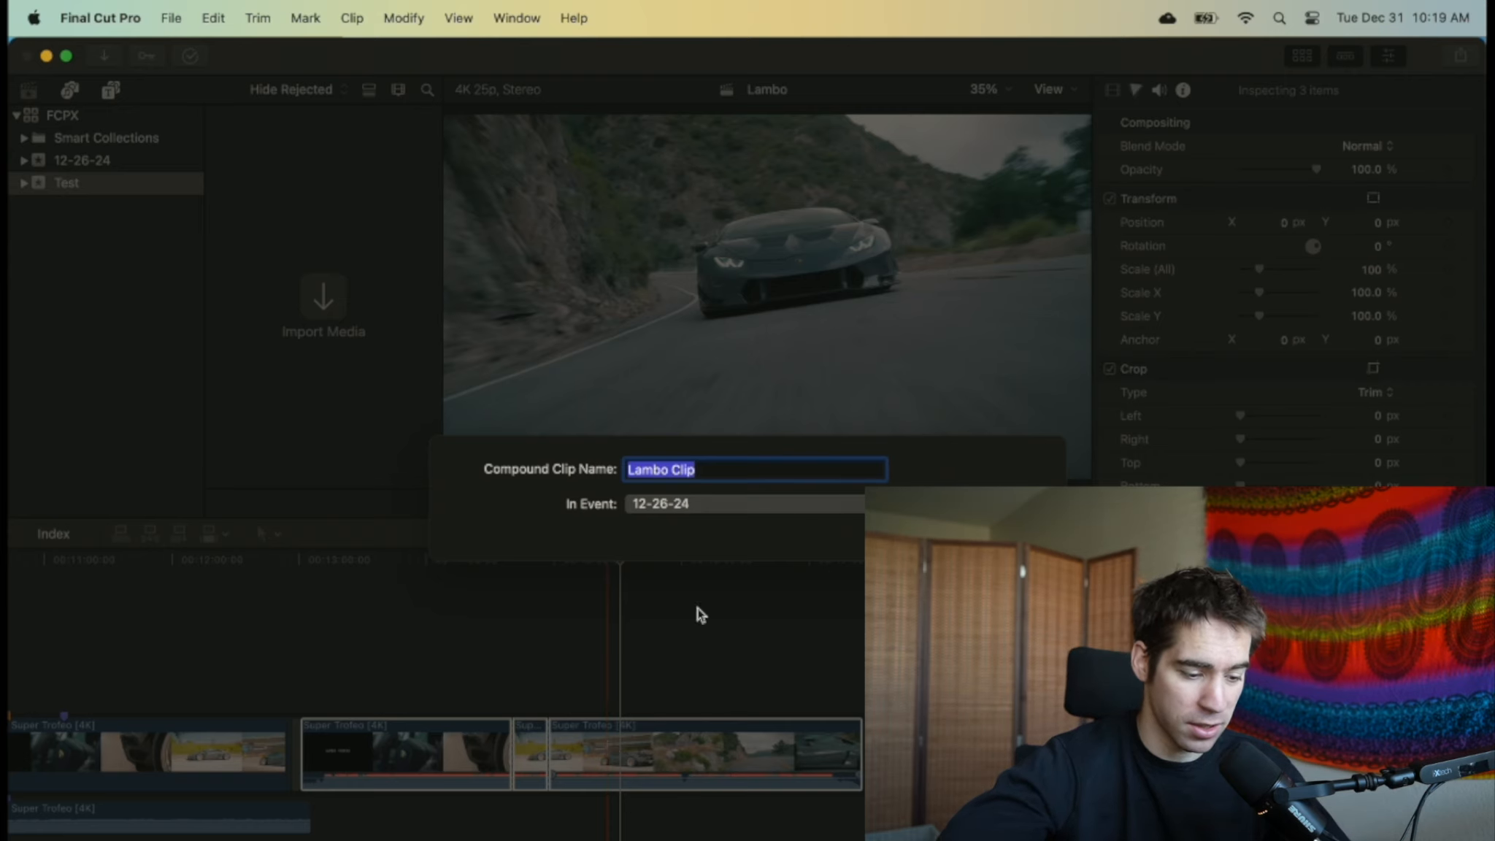
key(Return)
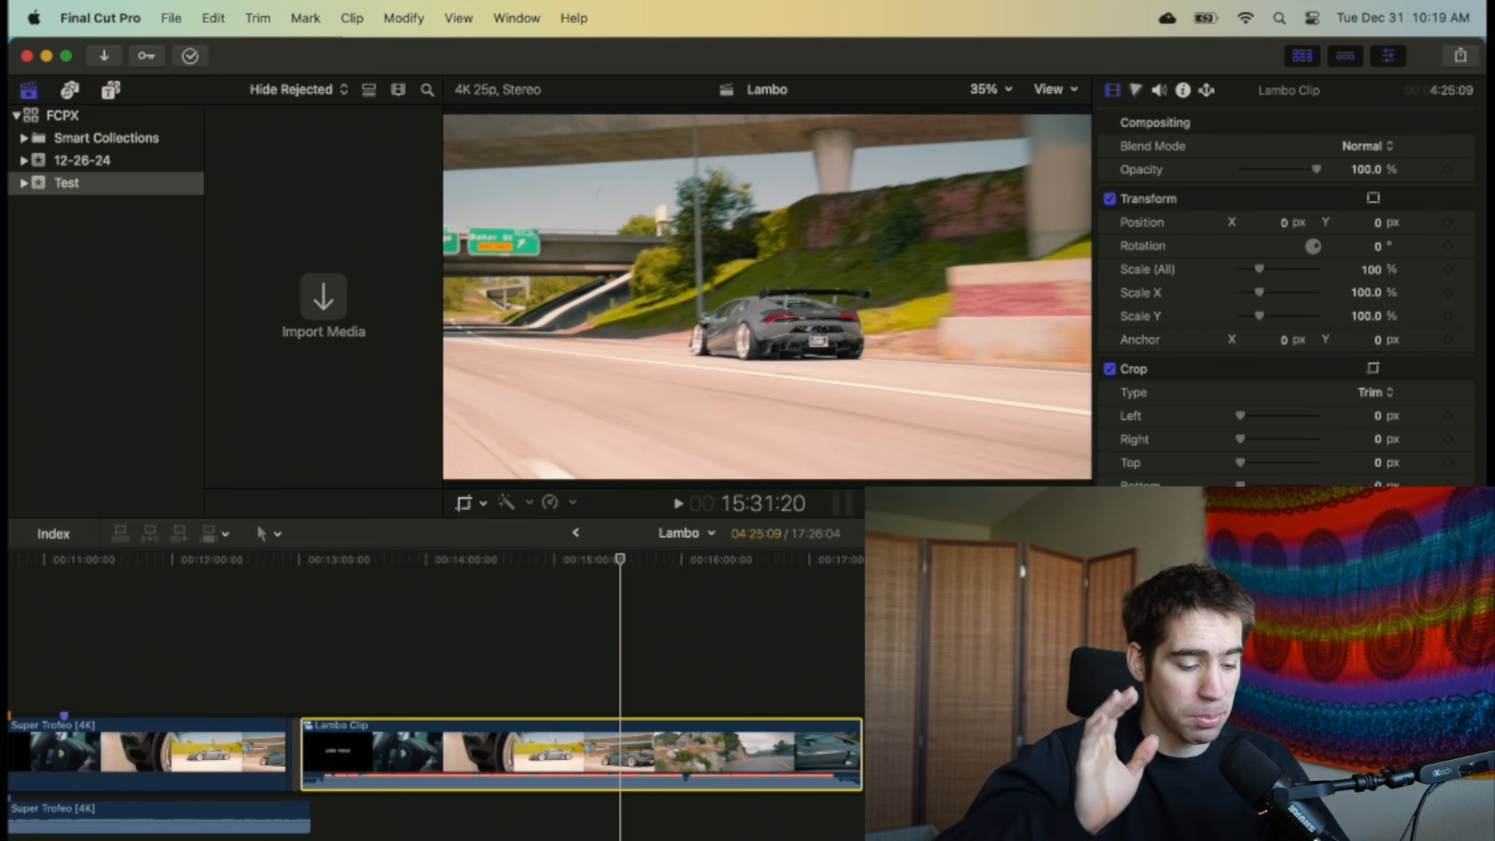
Retime the Lambo Clip compound clip to Slow 50% and set it back to Normal 100% speed
click(569, 502)
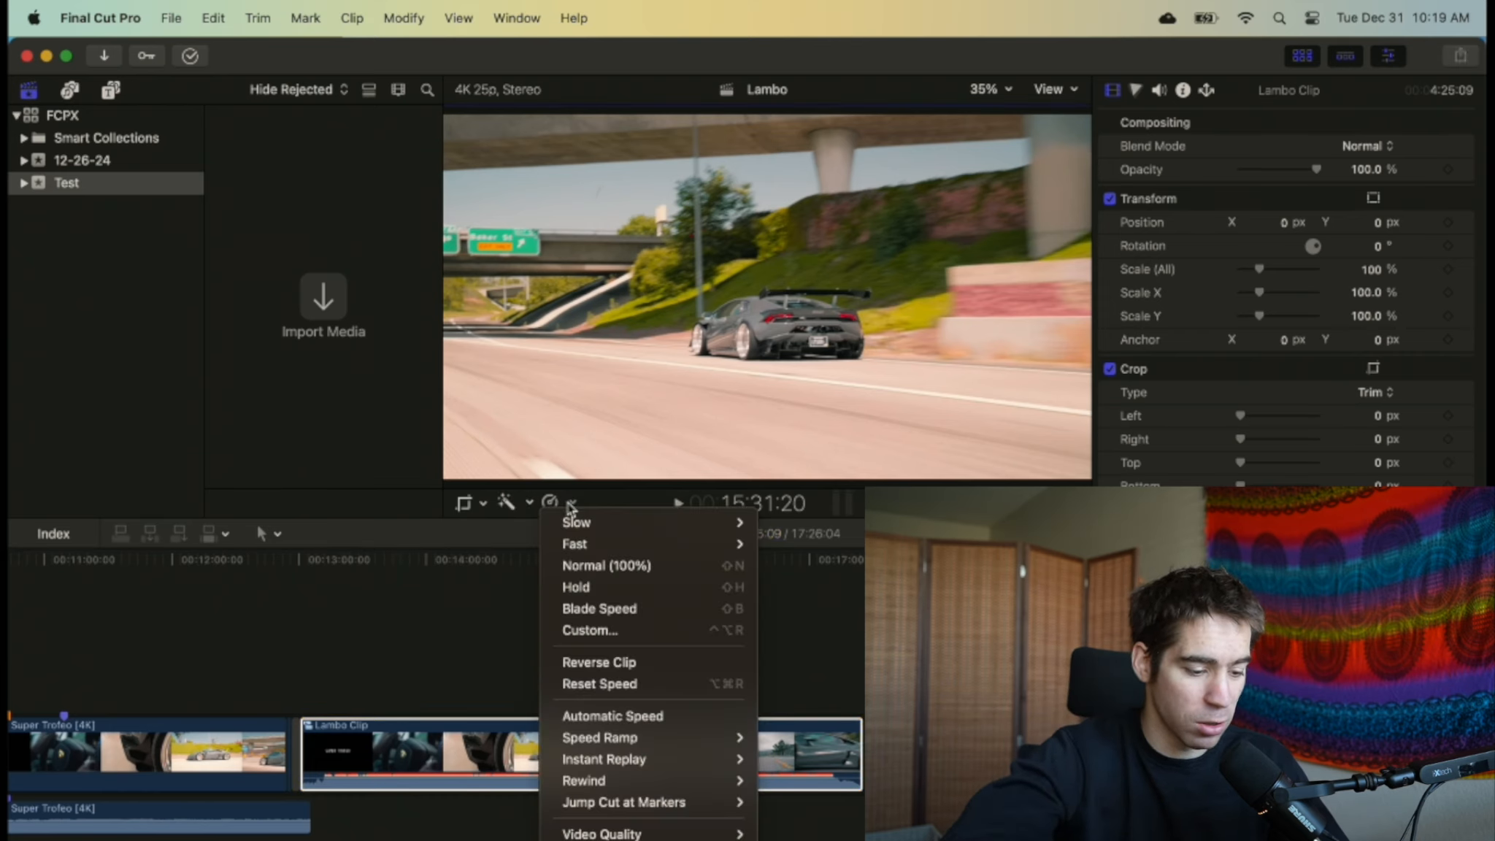
click(778, 524)
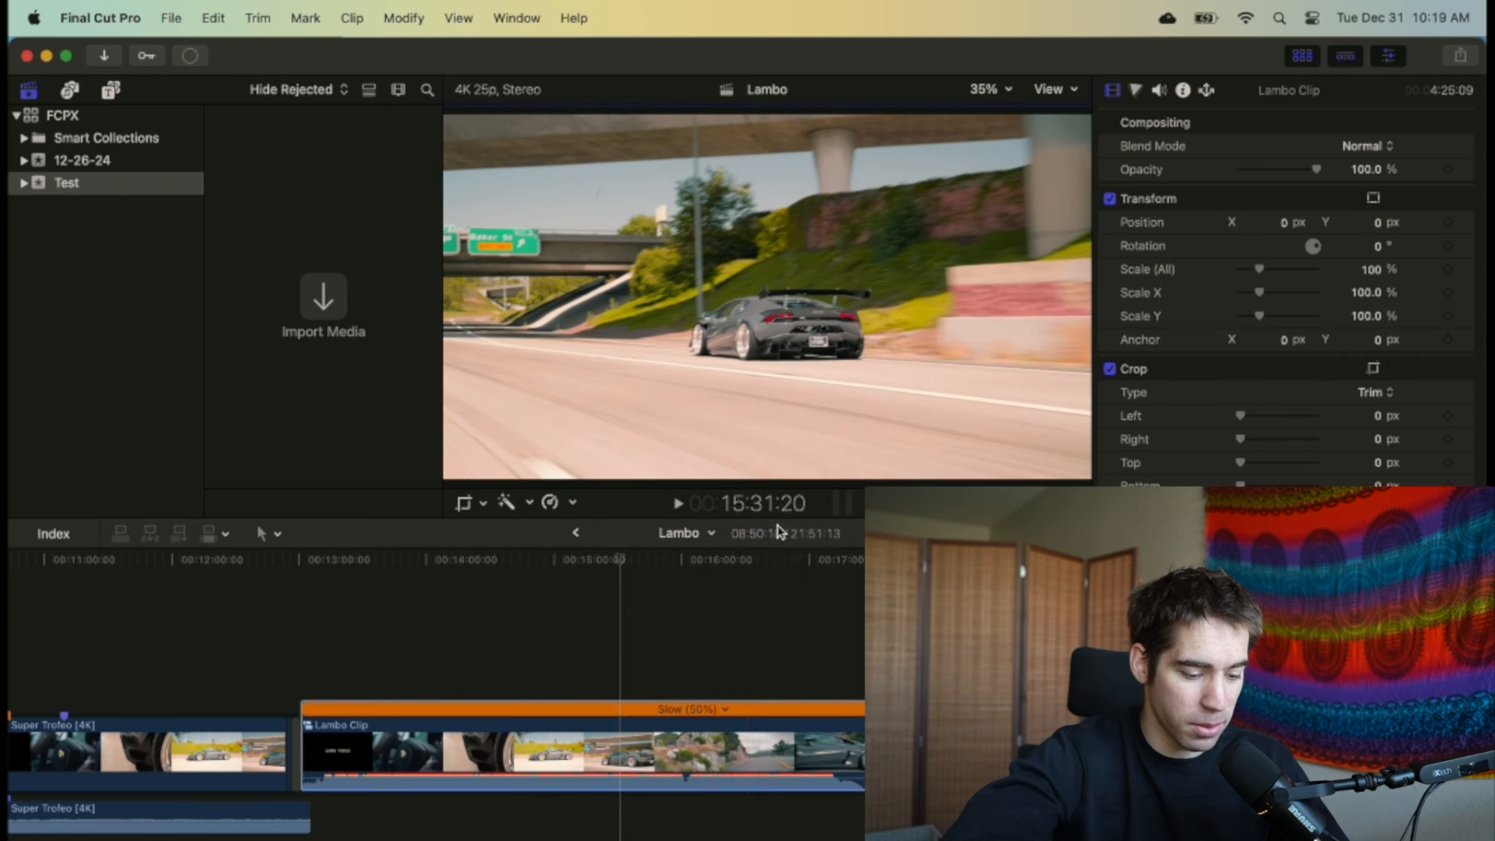
key(shift+n)
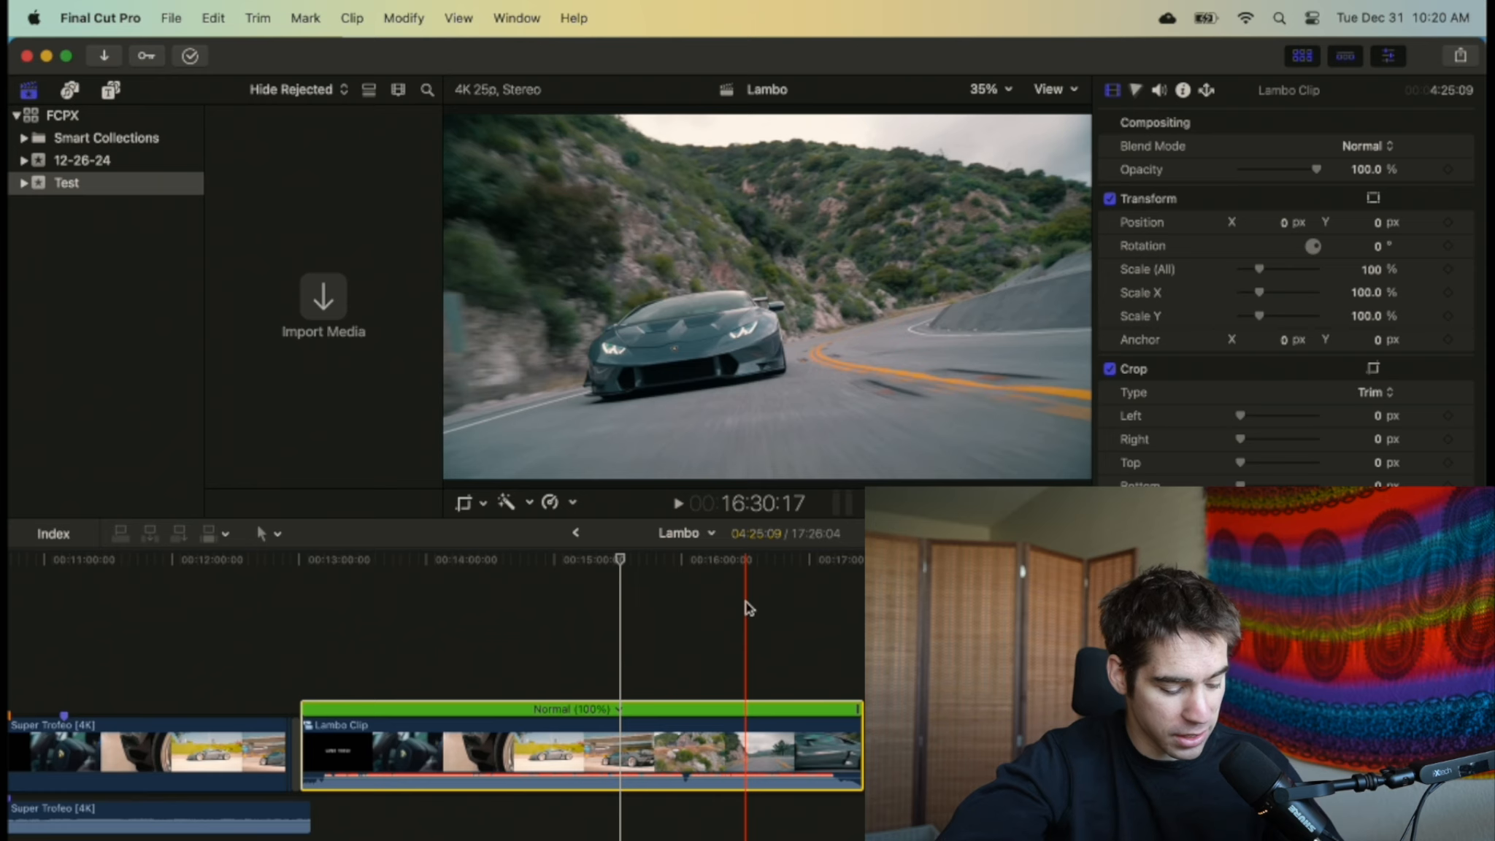
Break the compound clip apart into its individual clips and detach the audio of the last Super Trofeo clip
key(shift+super+g)
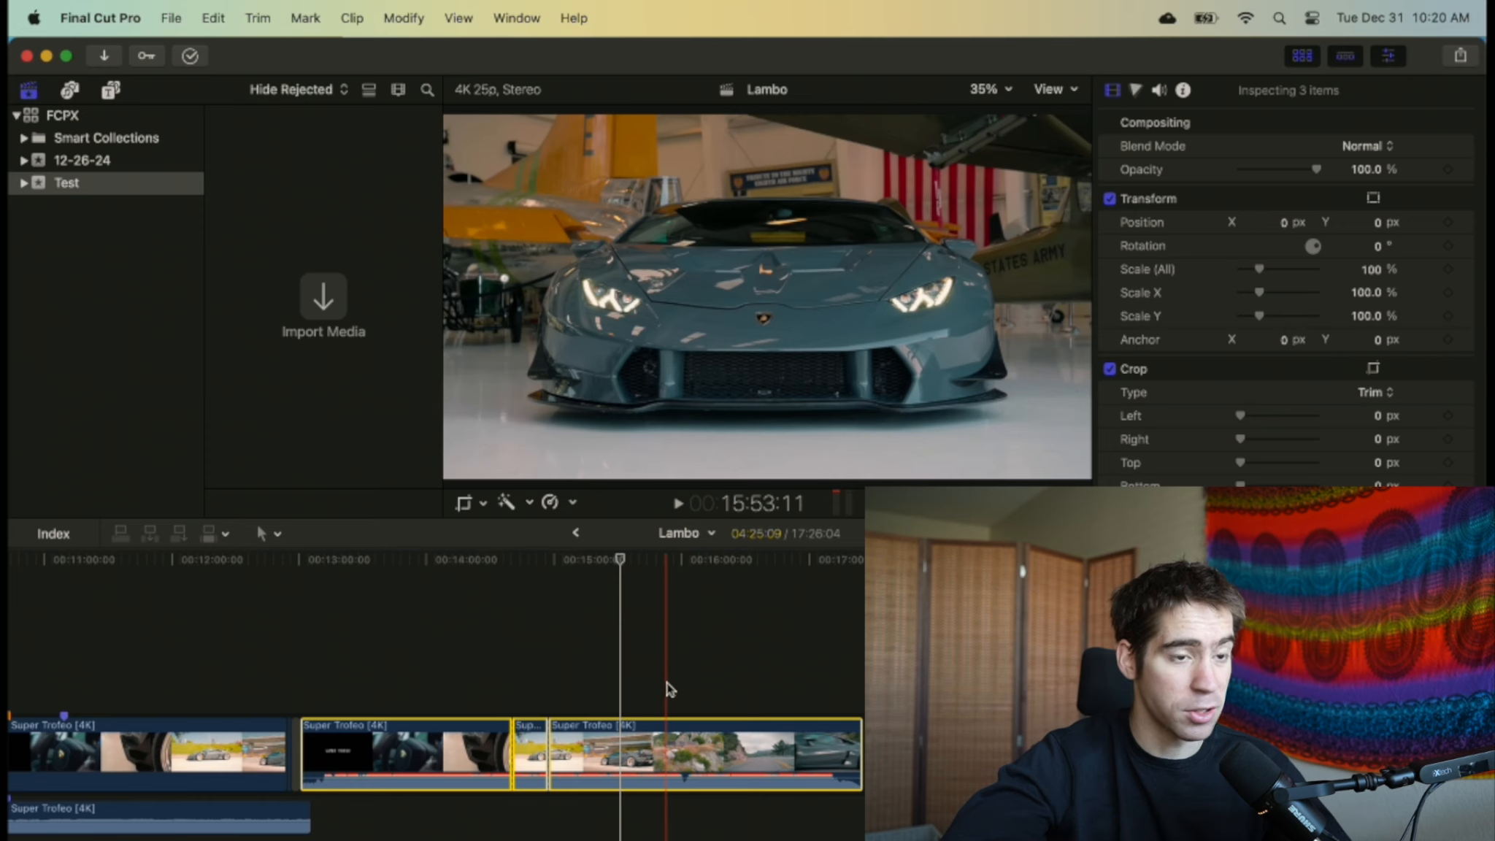
click(620, 748)
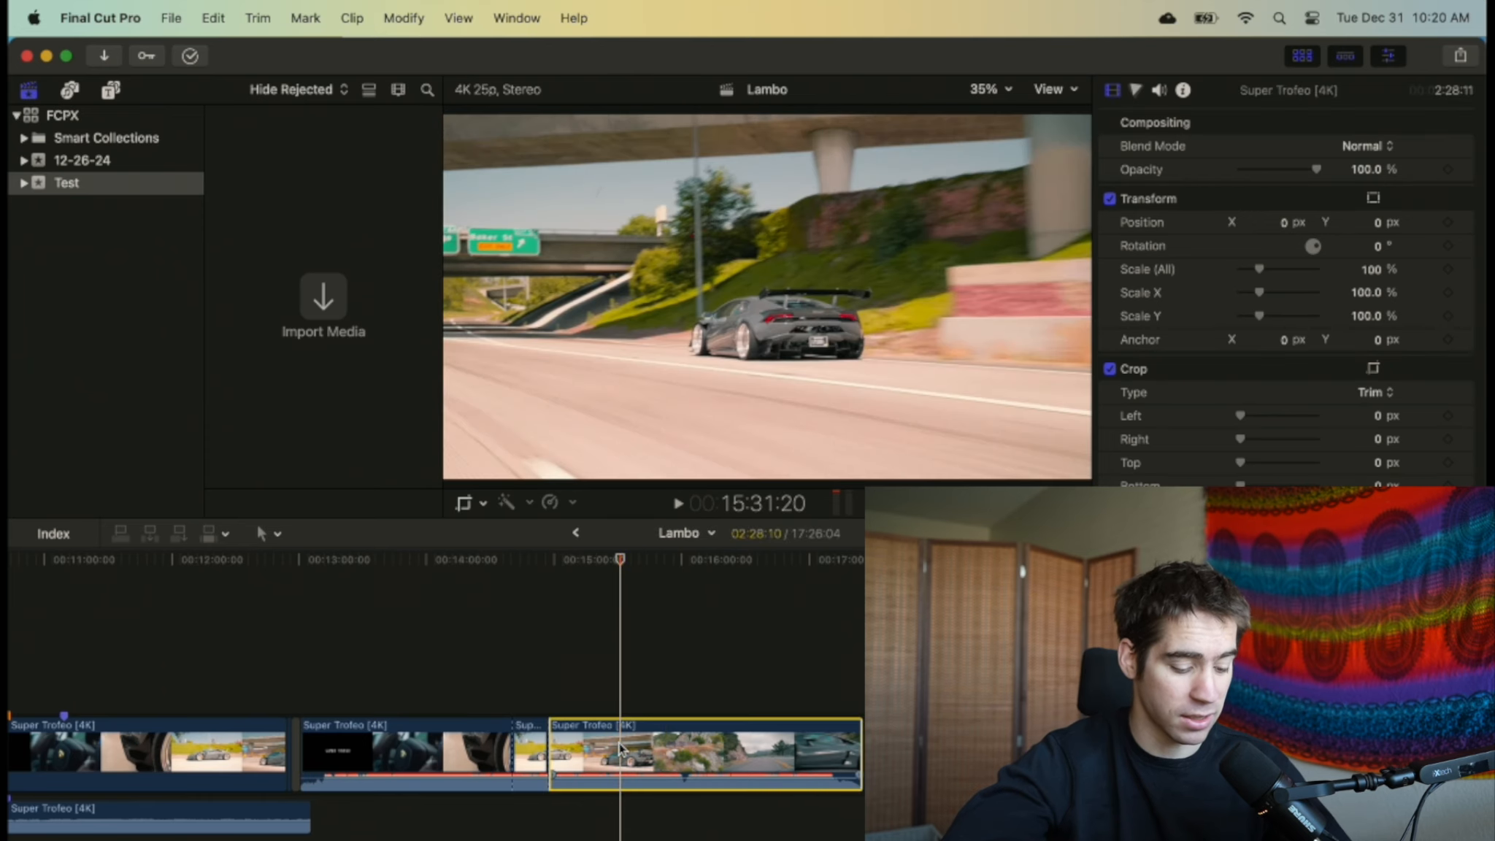
key(ctrl+shift+s)
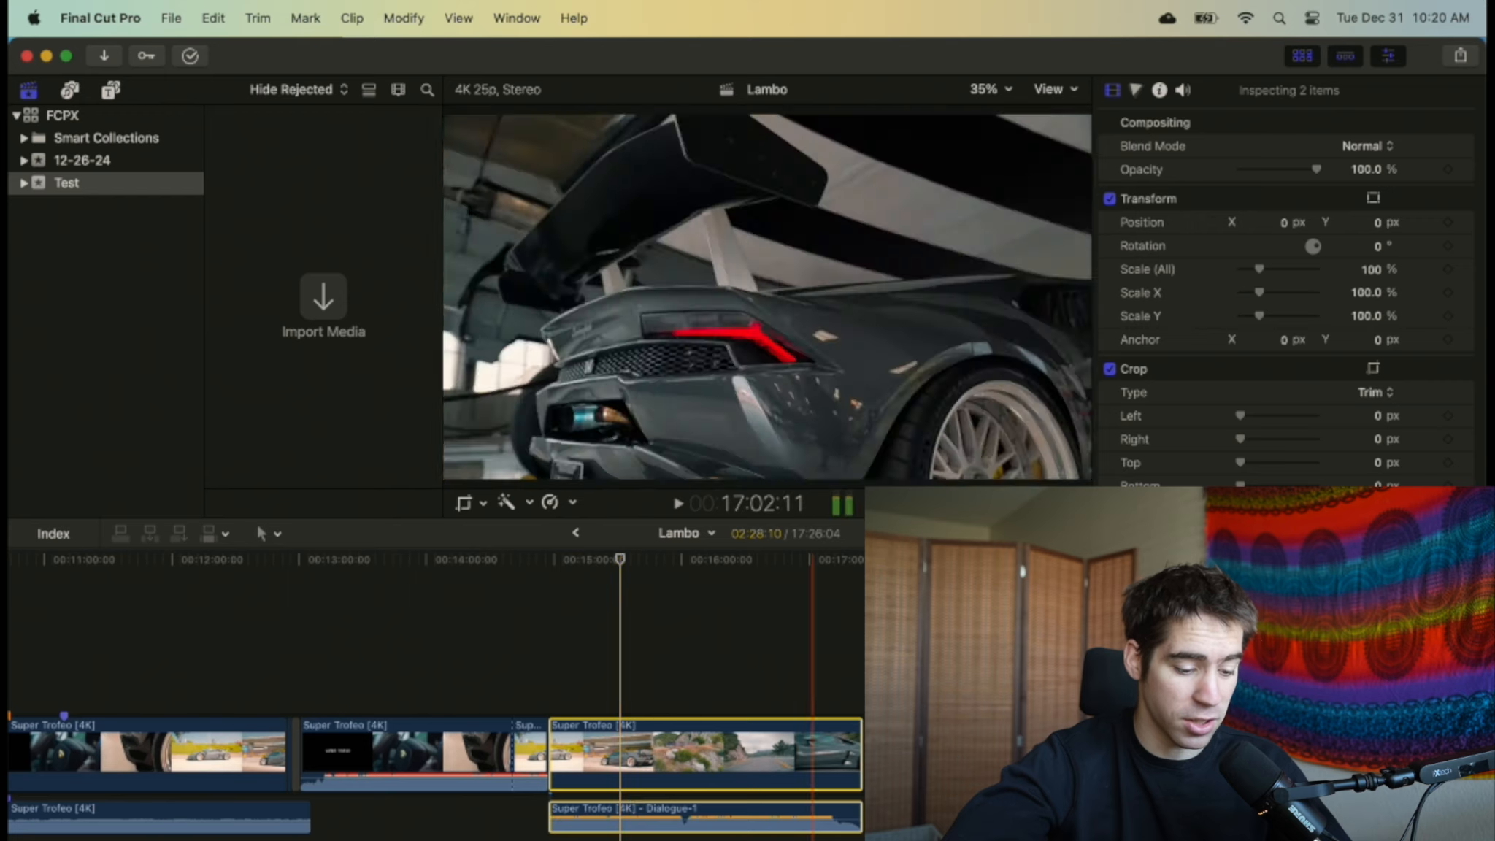
click(820, 635)
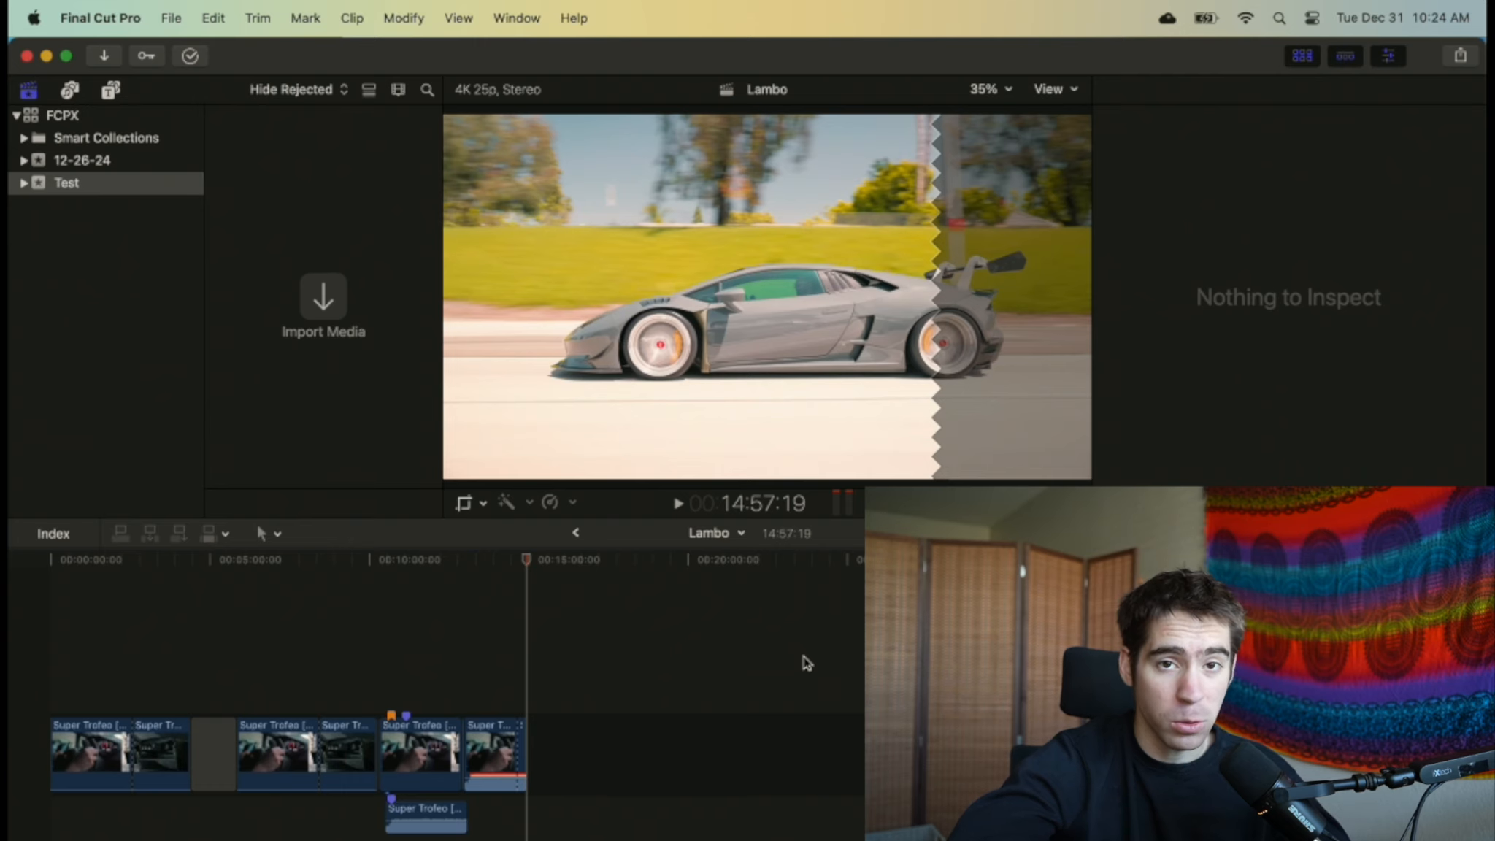
Duplicate the short last Super Trofeo clip at the end of the primary storyline and as two connected copies stacked above it
key(super+equal)
key(super+equal)
key(super+equal)
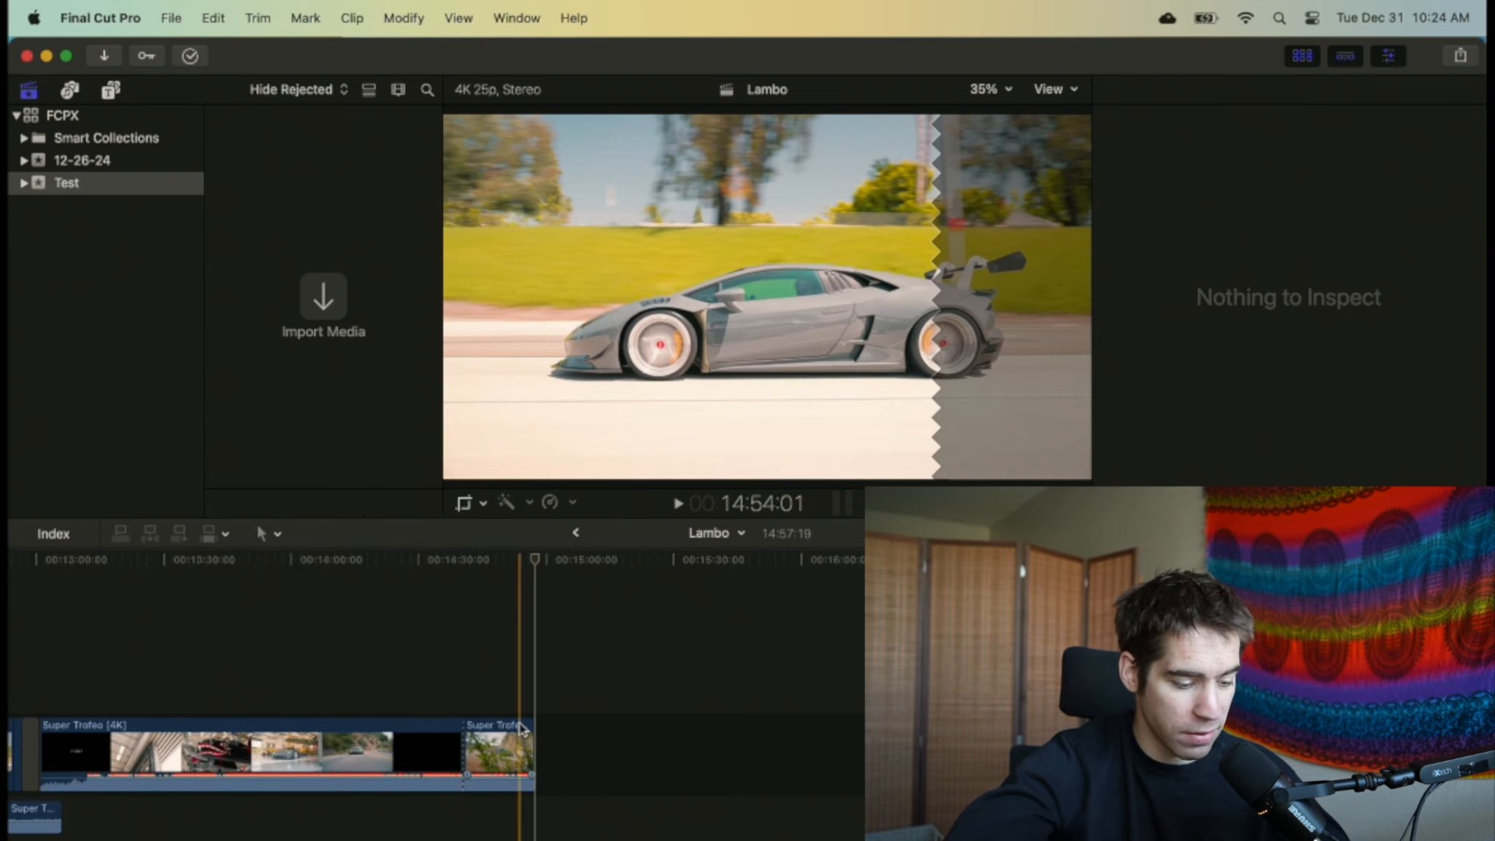
click(500, 745)
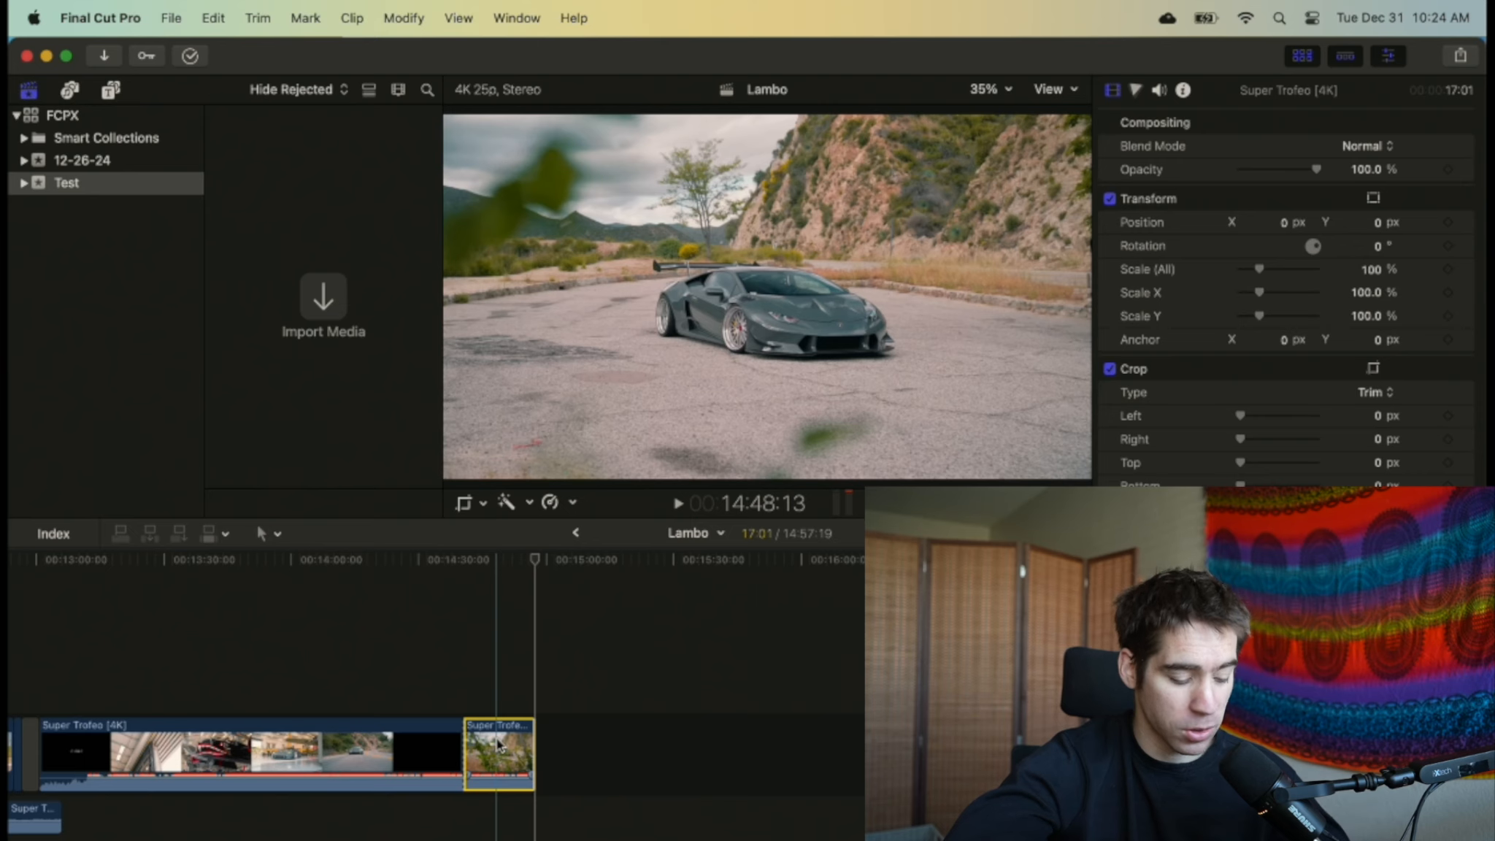
drag(498, 745, 702, 660)
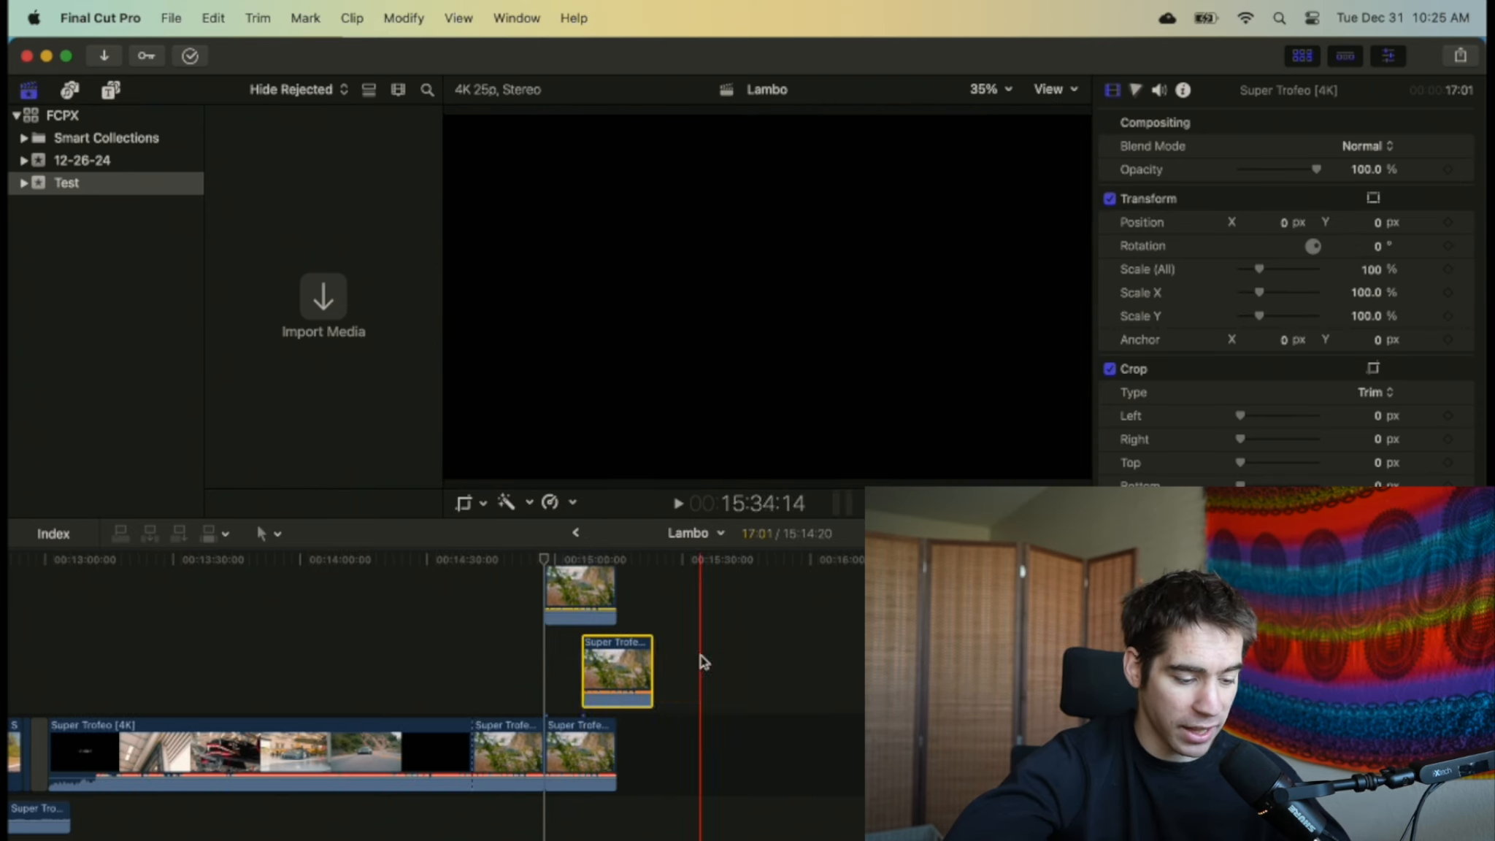
Append another copy of the short Super Trofeo clip to the primary storyline and place one more beyond a gap
drag(596, 675, 690, 761)
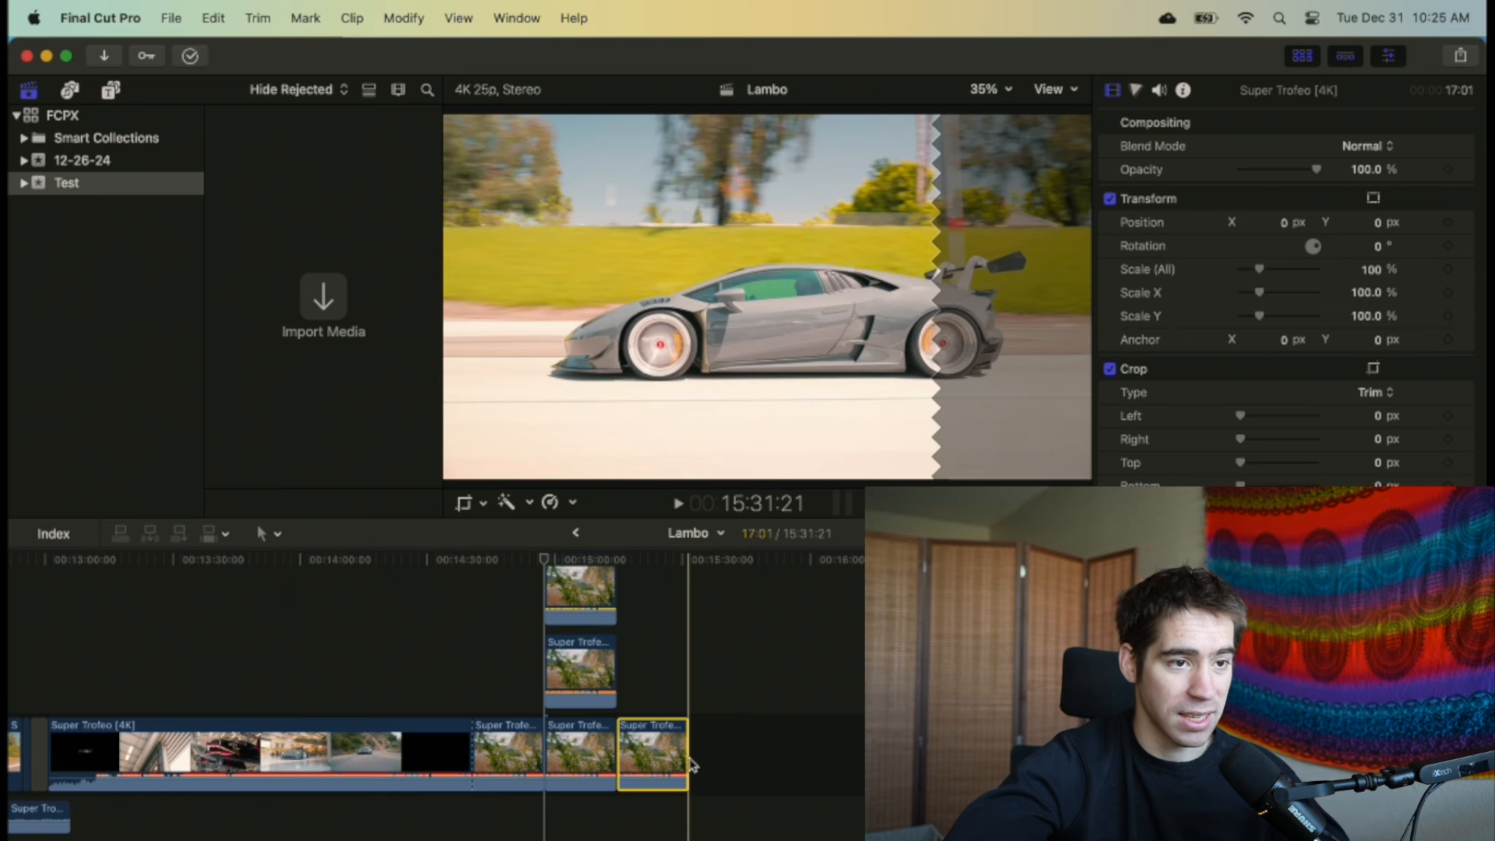
click(652, 739)
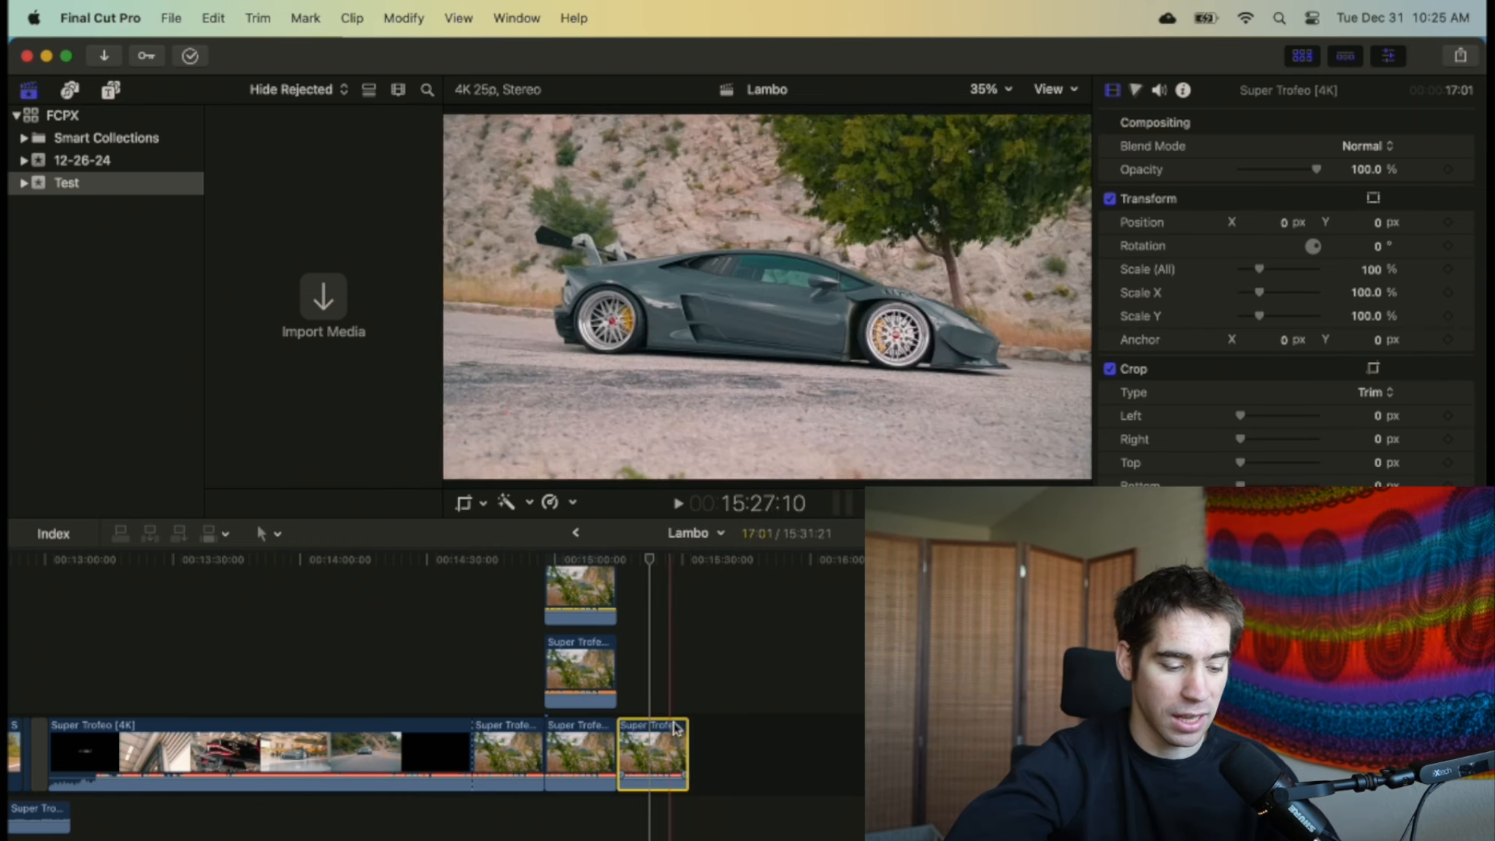
click(739, 683)
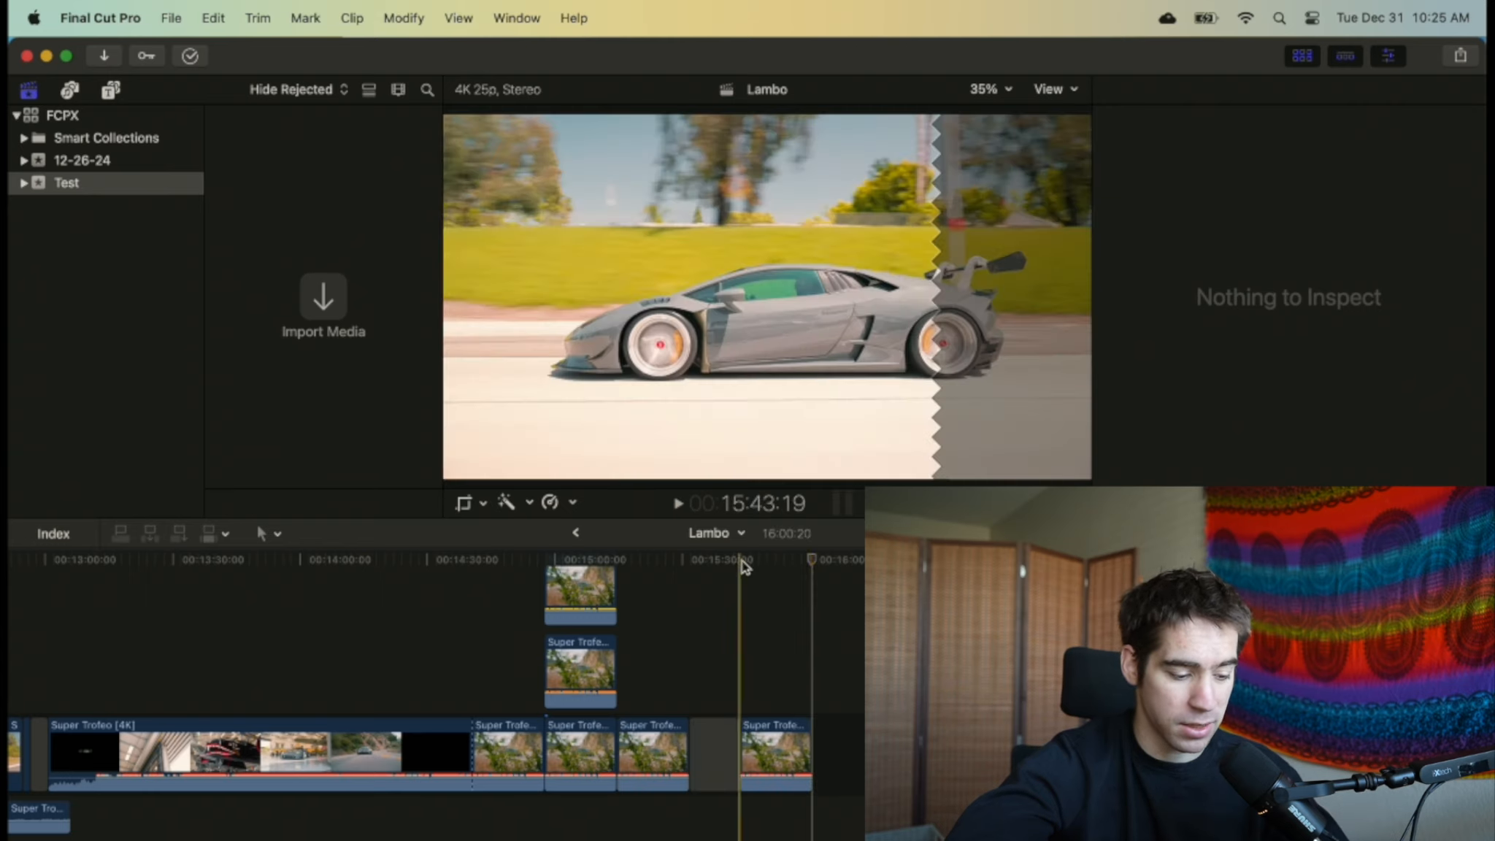
Paste the short clip into the long Super Trofeo clip at 14:26:00, and undo the last two pastes
click(412, 667)
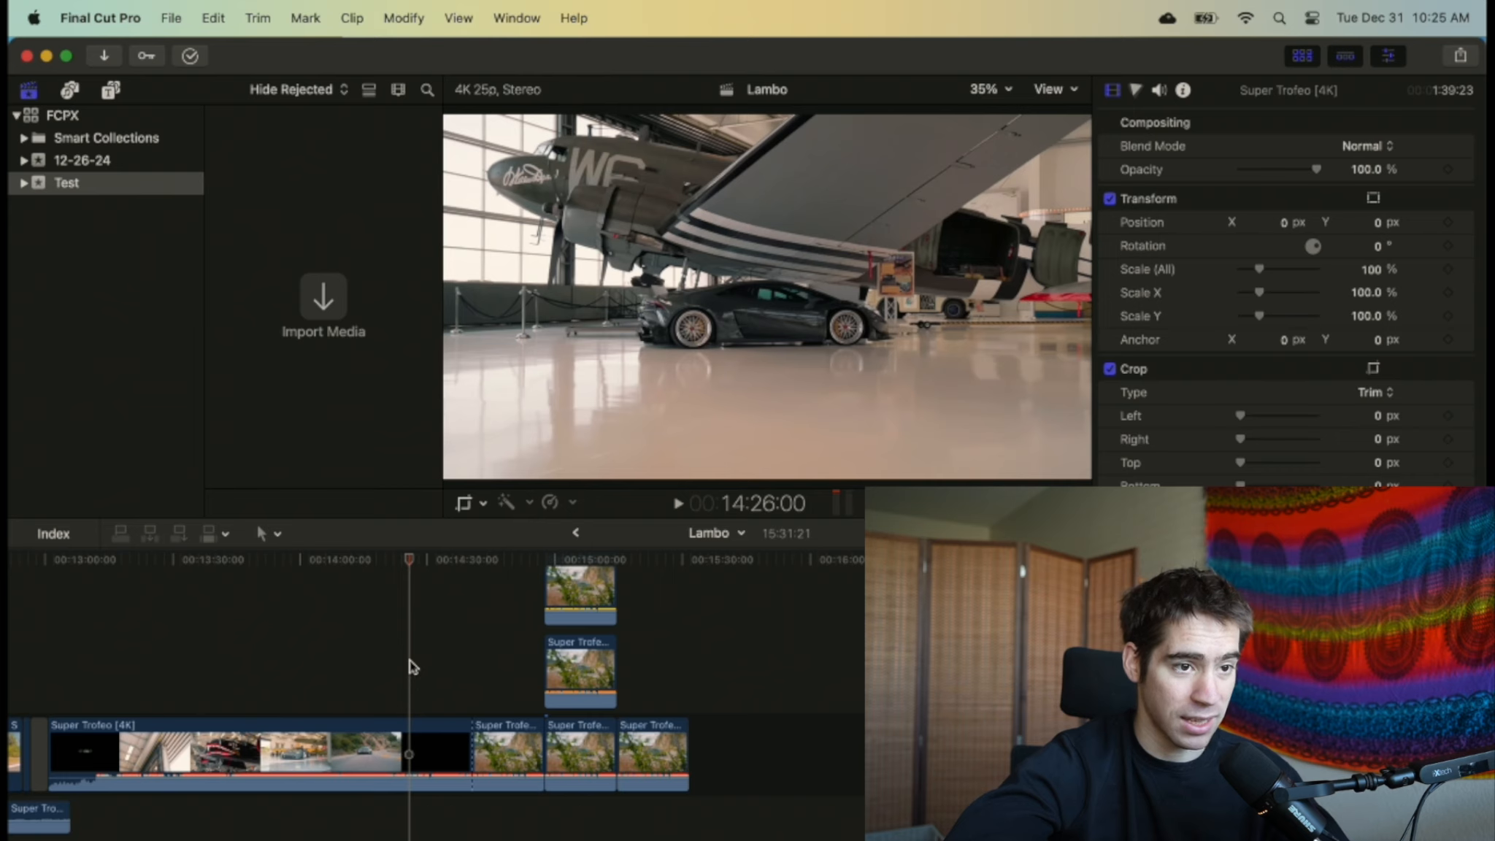
key(super+v)
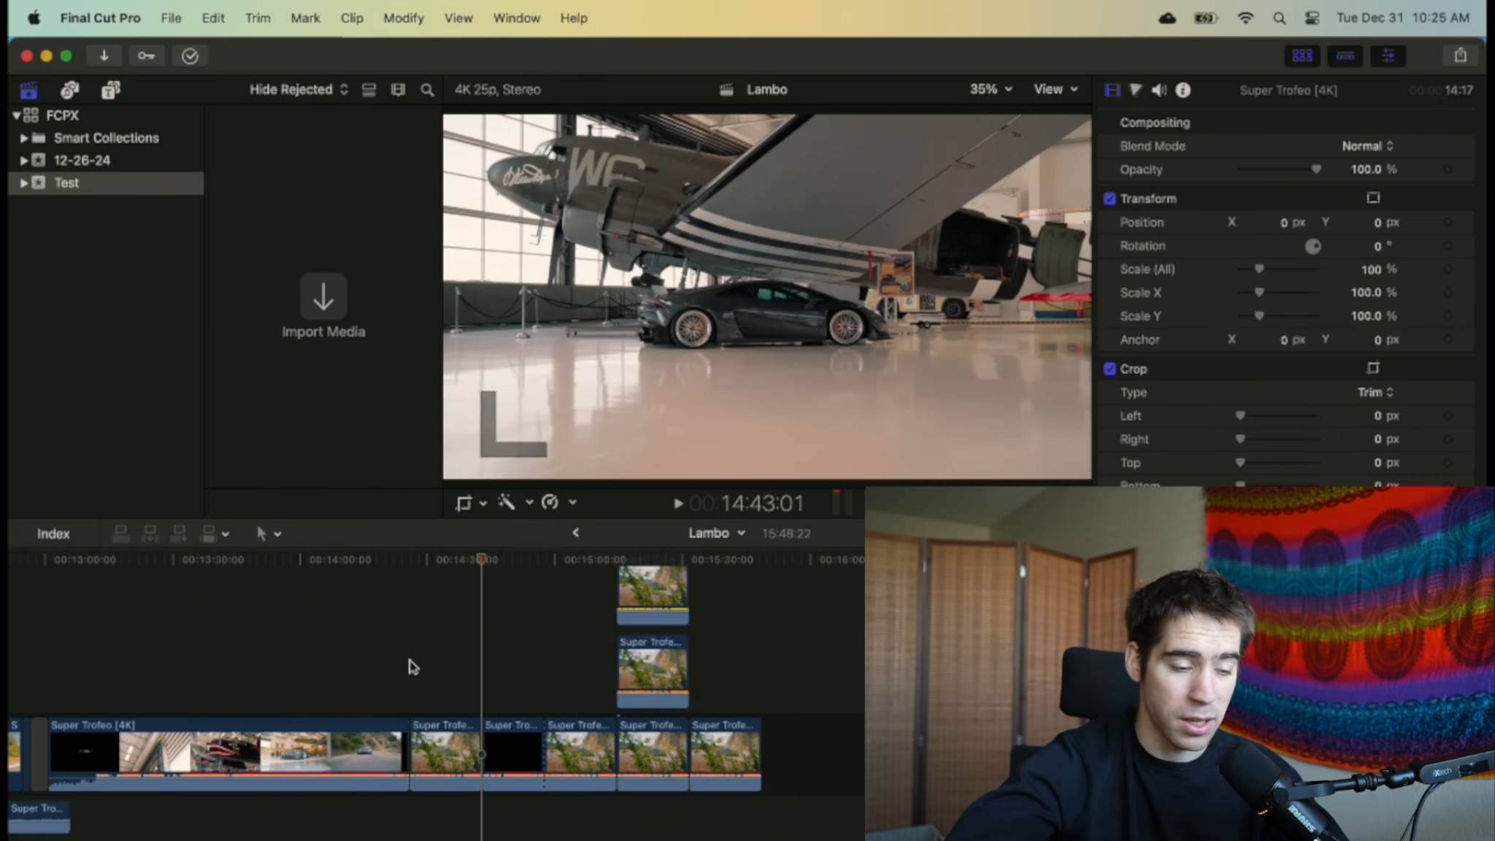
key(super+z)
key(super+z)
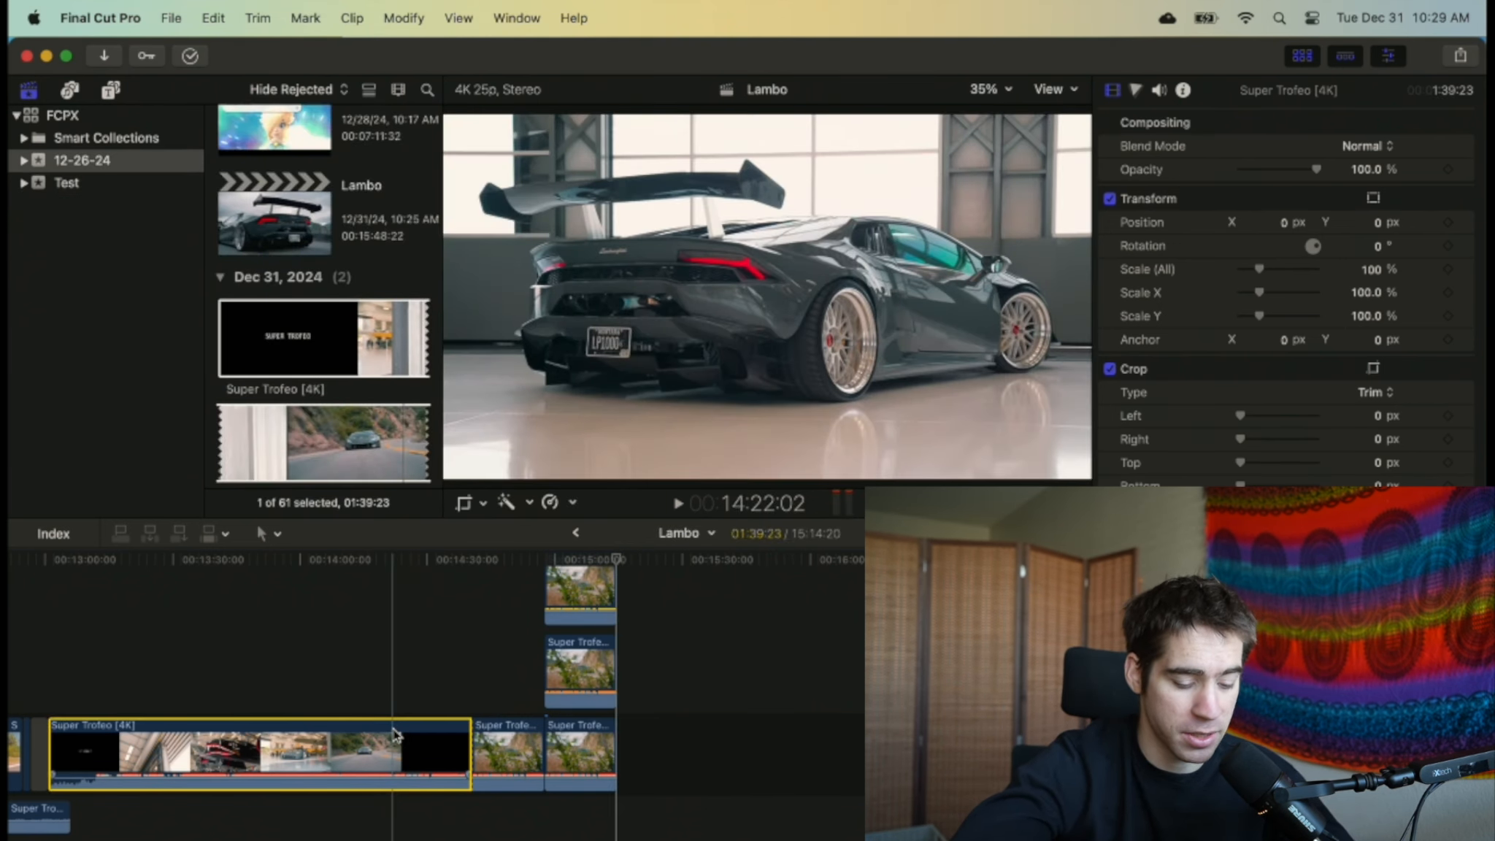
Disable the long Super Trofeo clip in the primary storyline and enable it again
key(v)
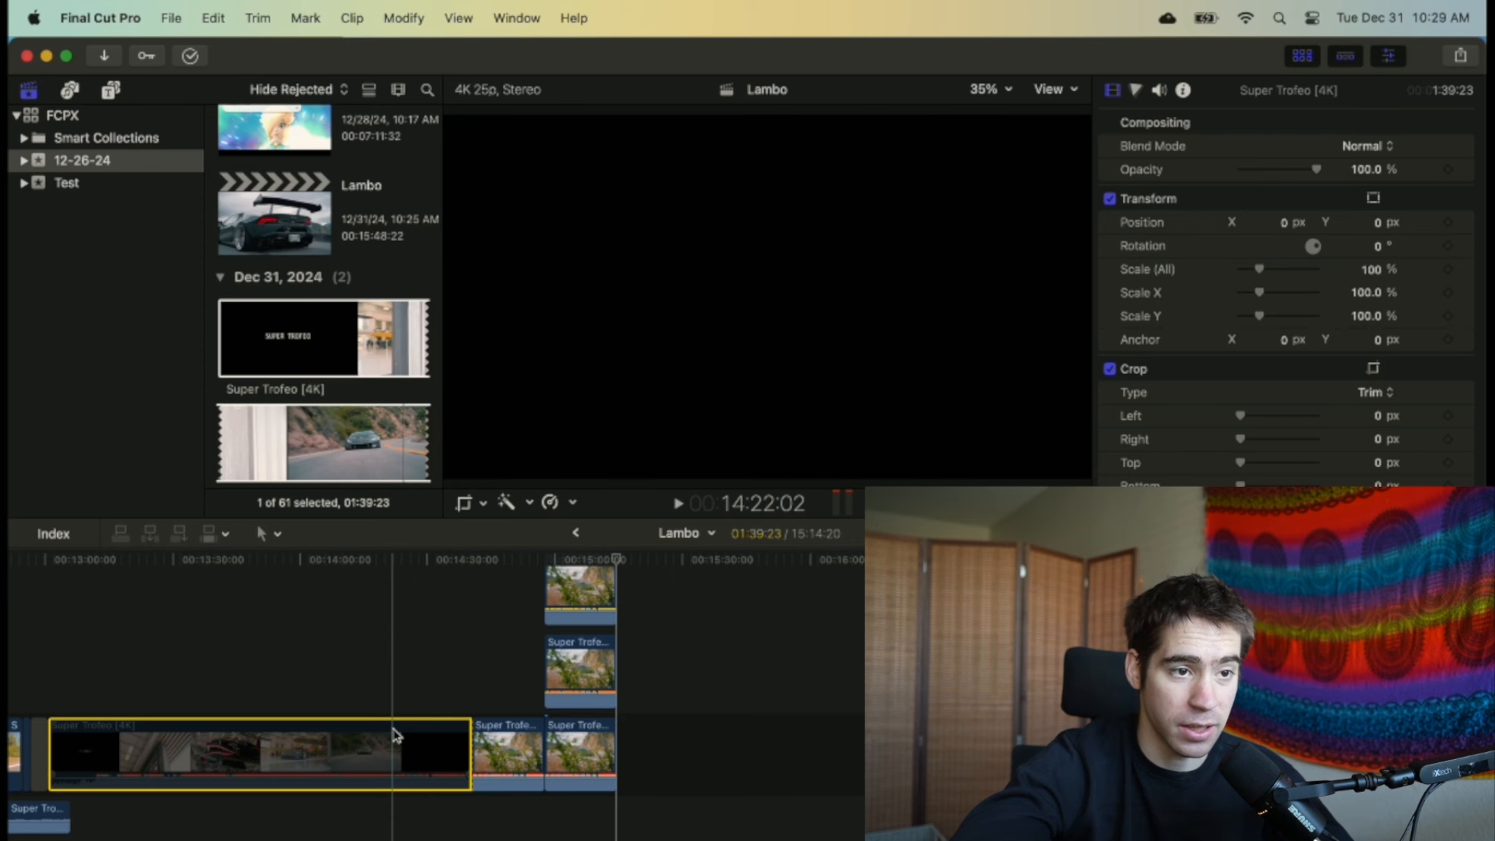
key(v)
Stack two connected copies of the long Super Trofeo clip above the original and disable both copies
drag(394, 733, 371, 580)
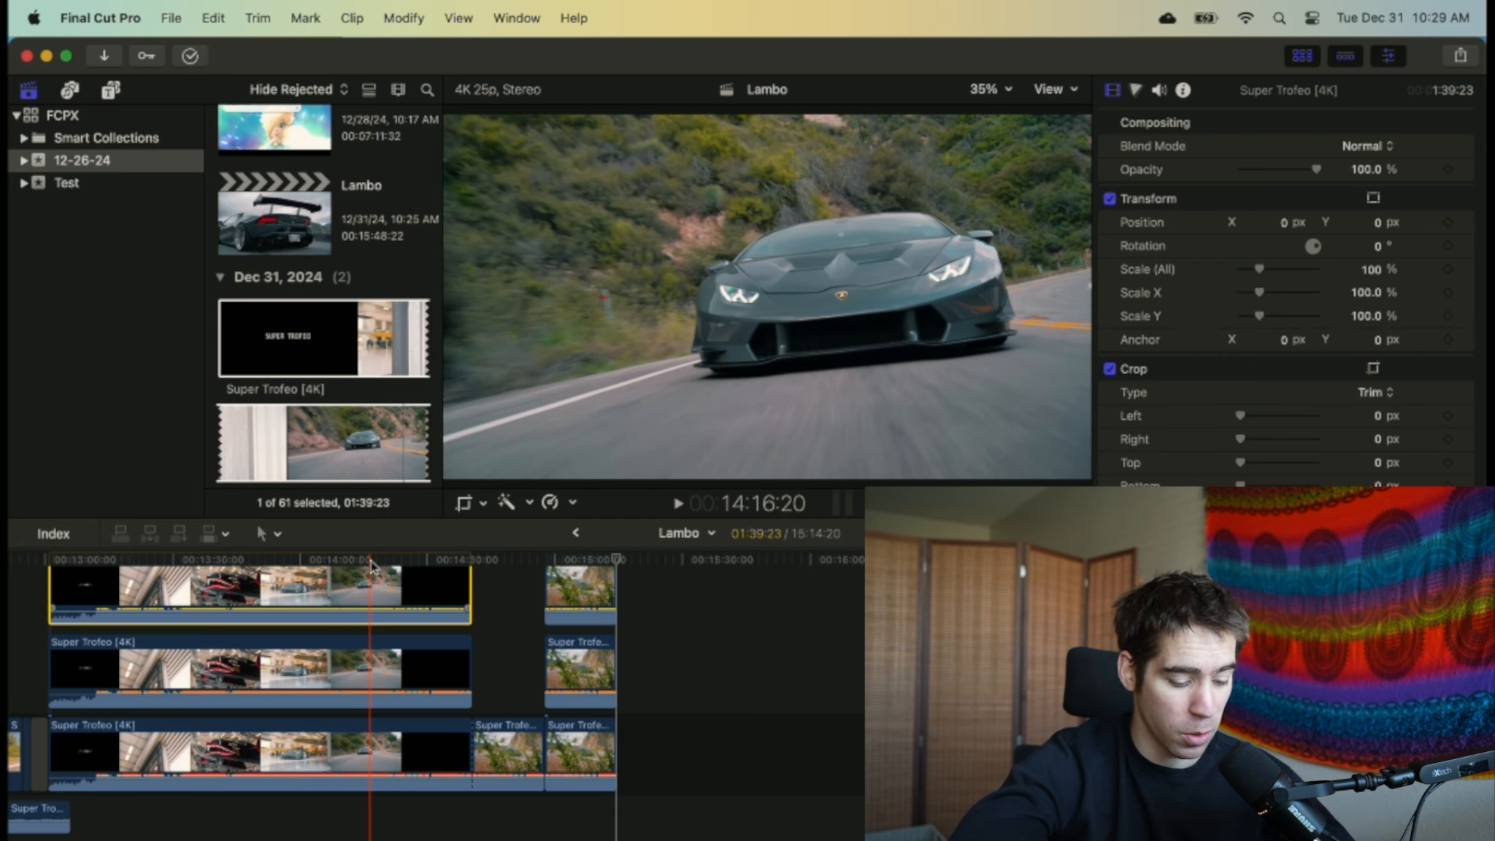
key(v)
click(357, 646)
key(v)
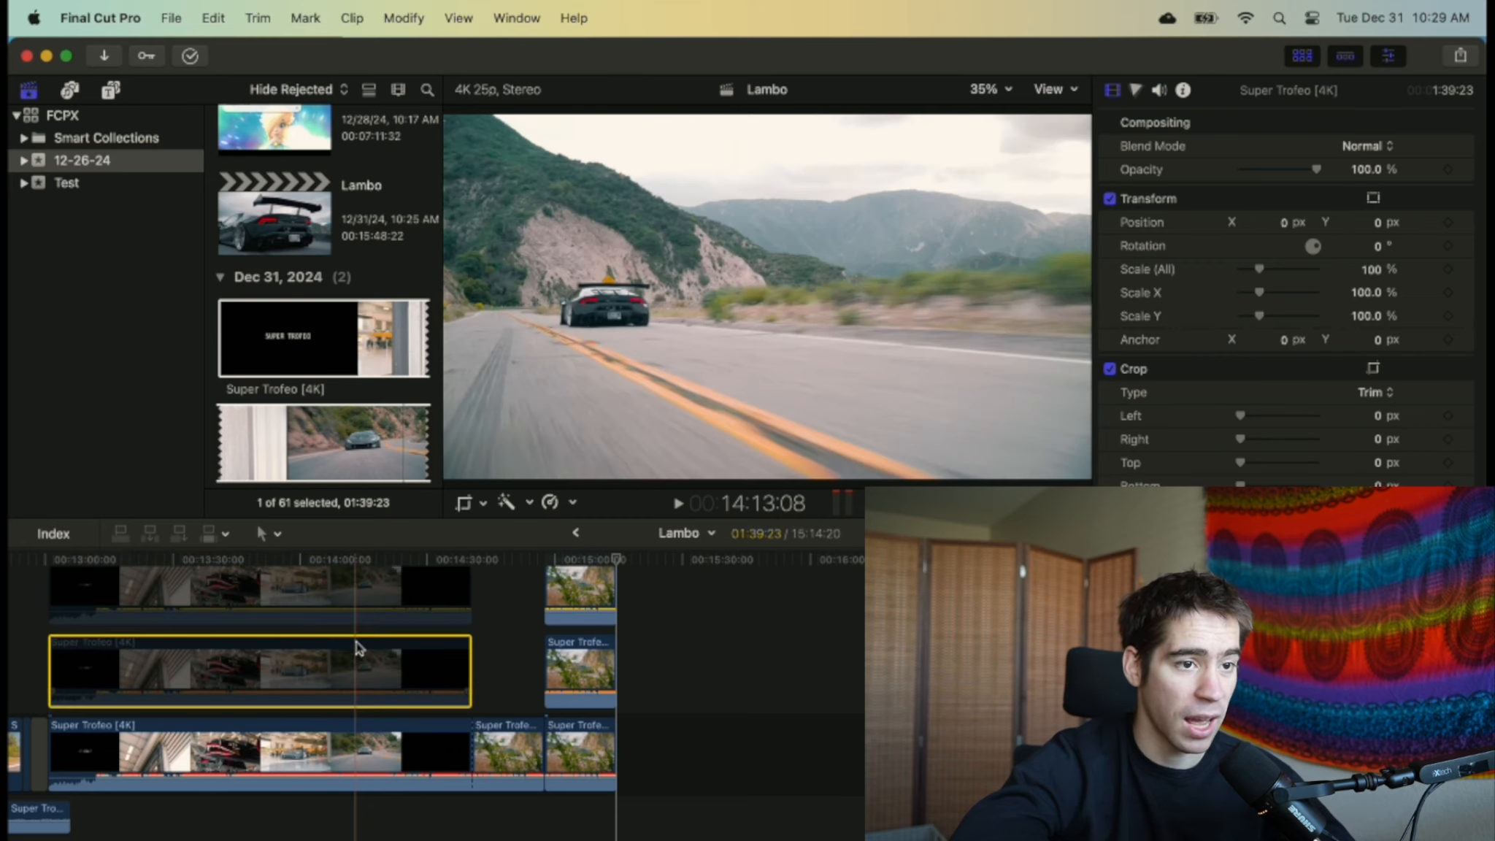
Move the two disabled connected clips so they sit above the first Super Trofeo clips near the project's start
scroll(357, 647, up, 2)
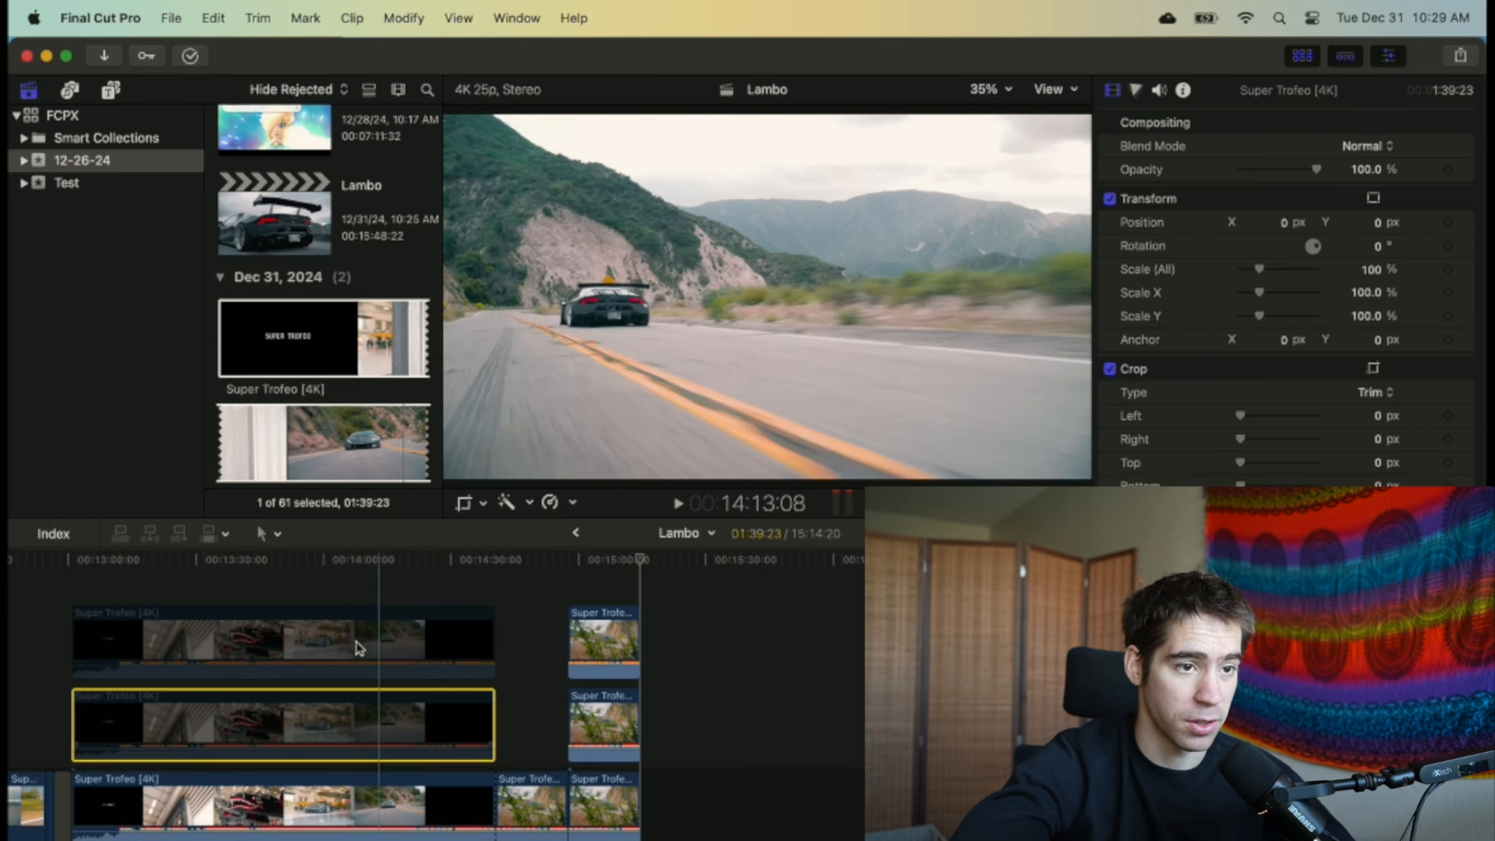
key(super+minus)
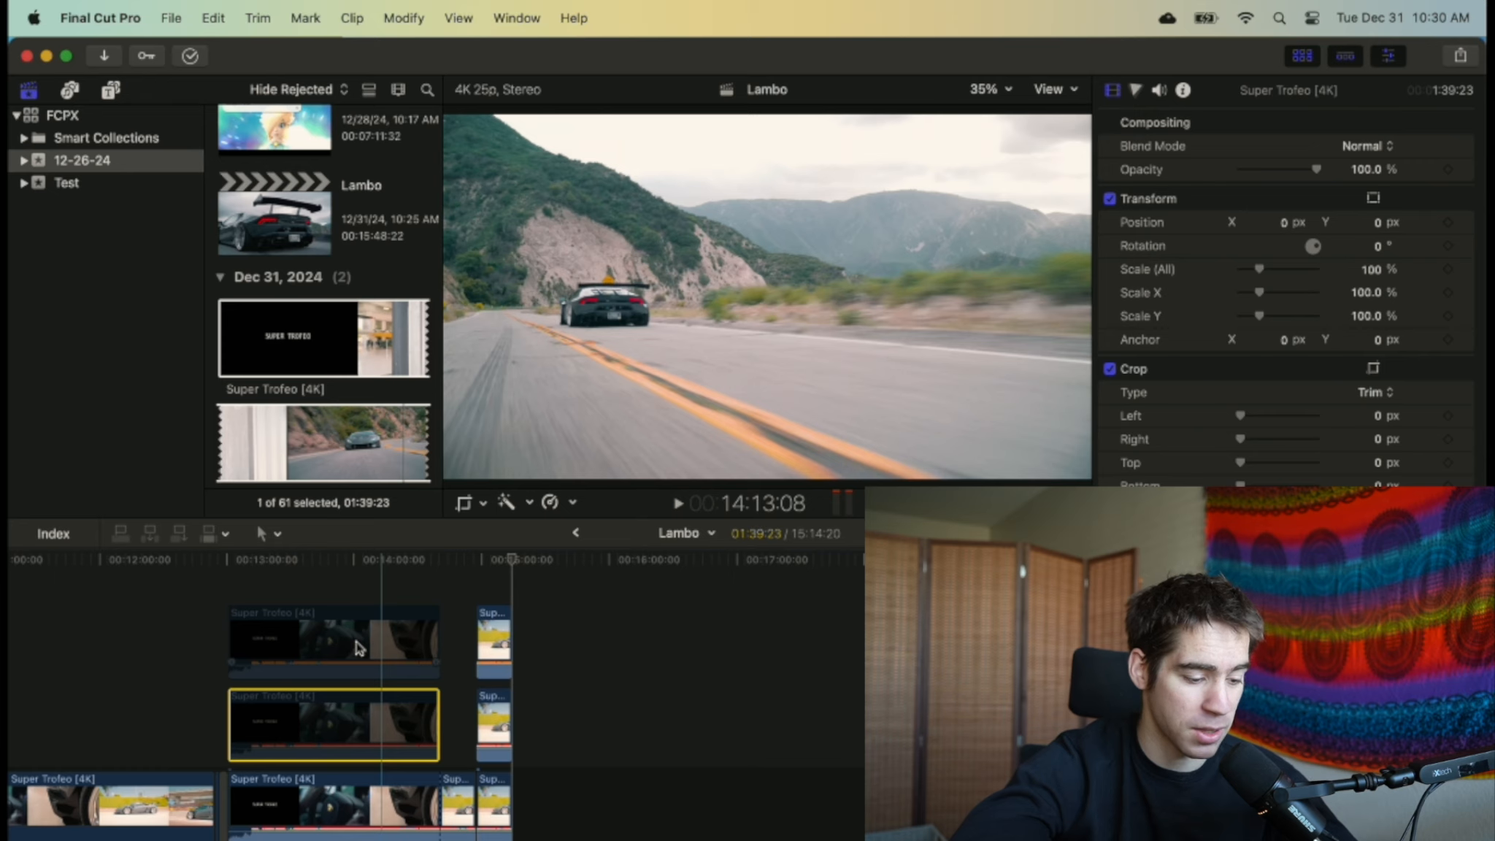
click(359, 647)
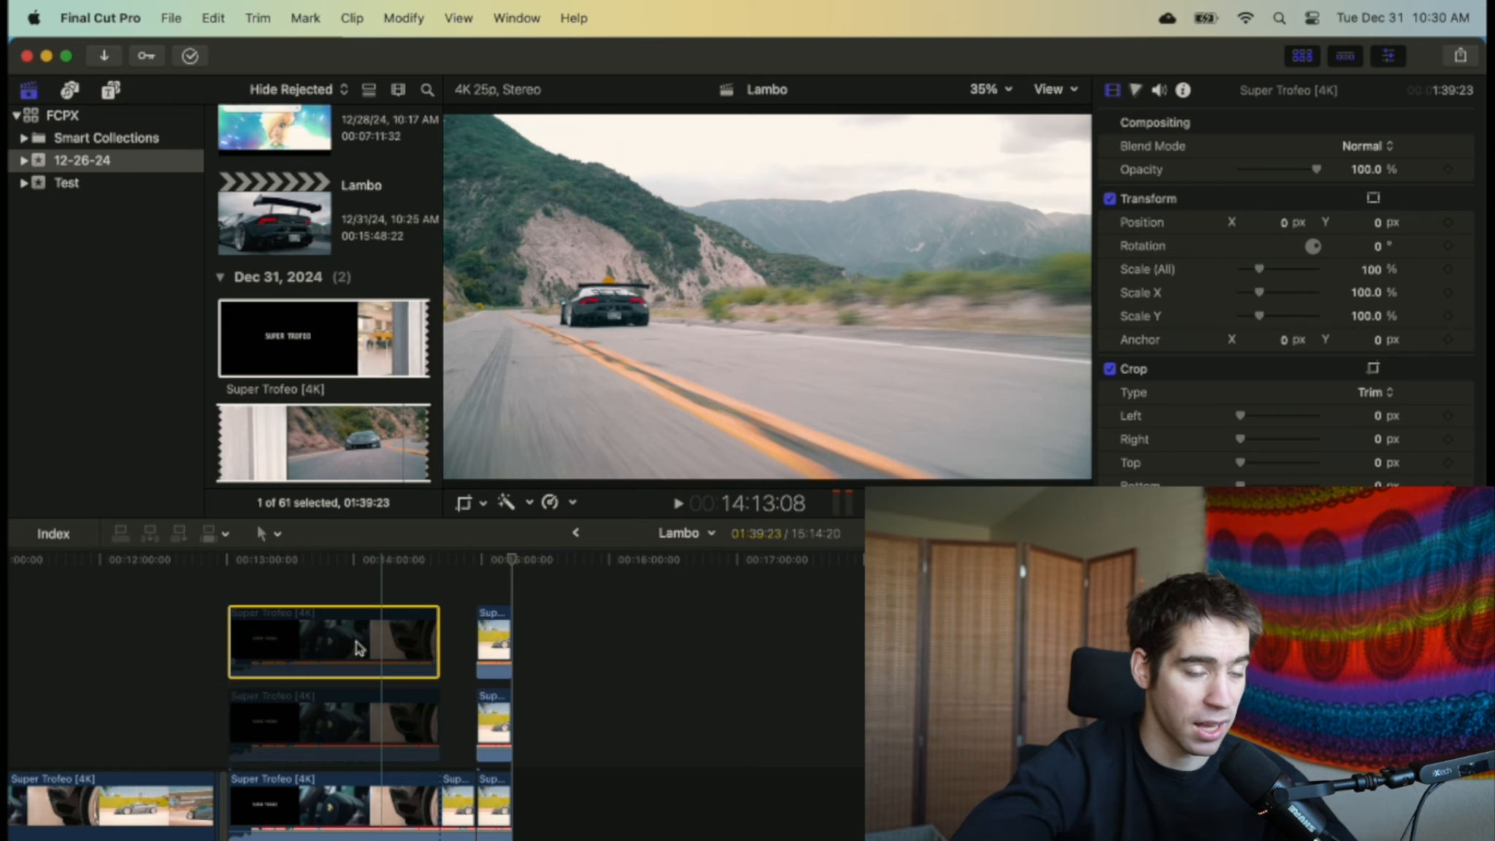
key(v)
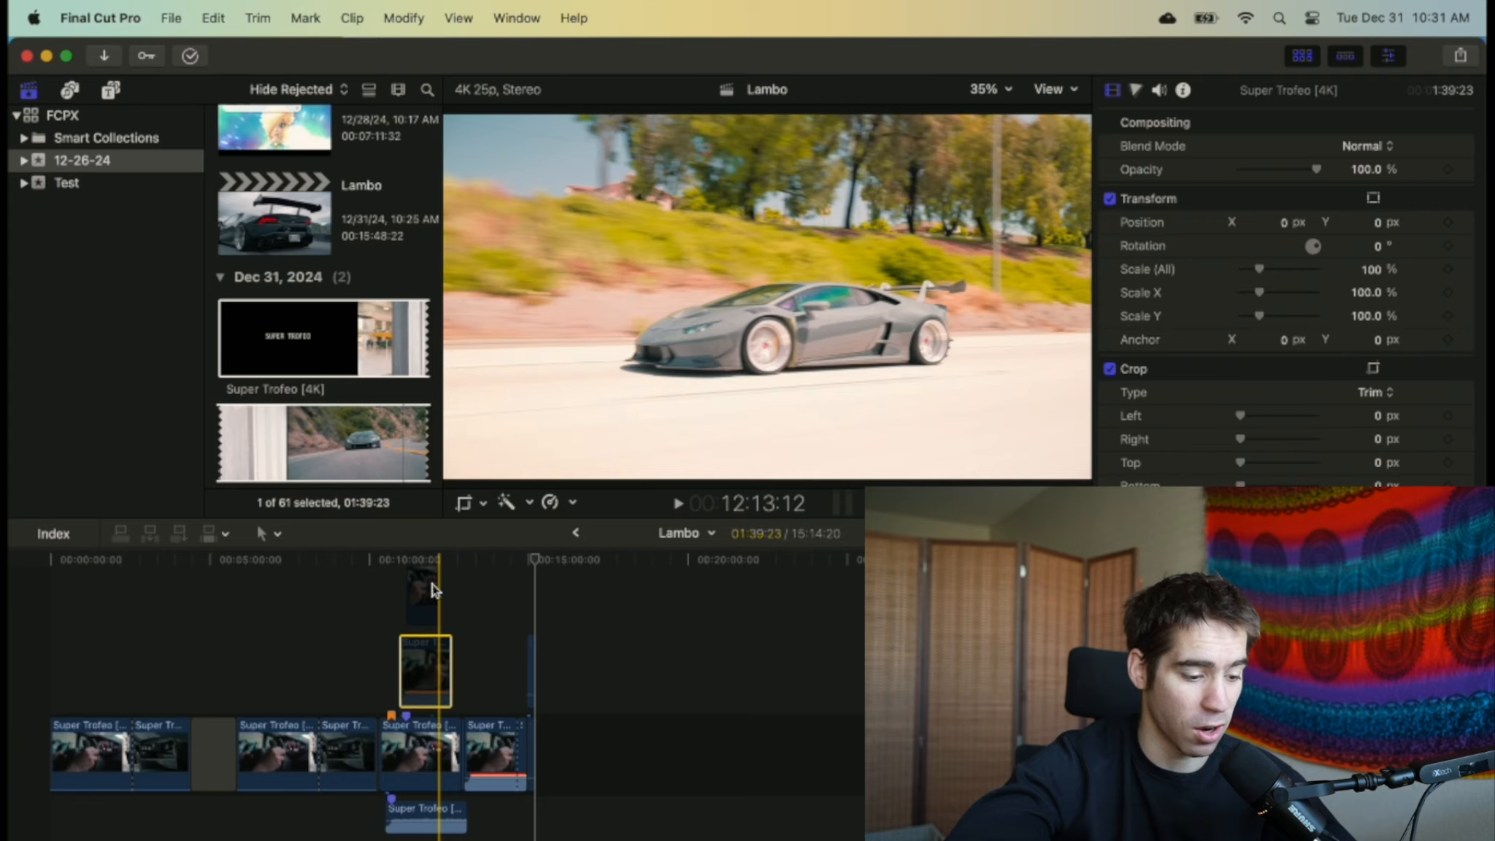
drag(432, 582, 127, 641)
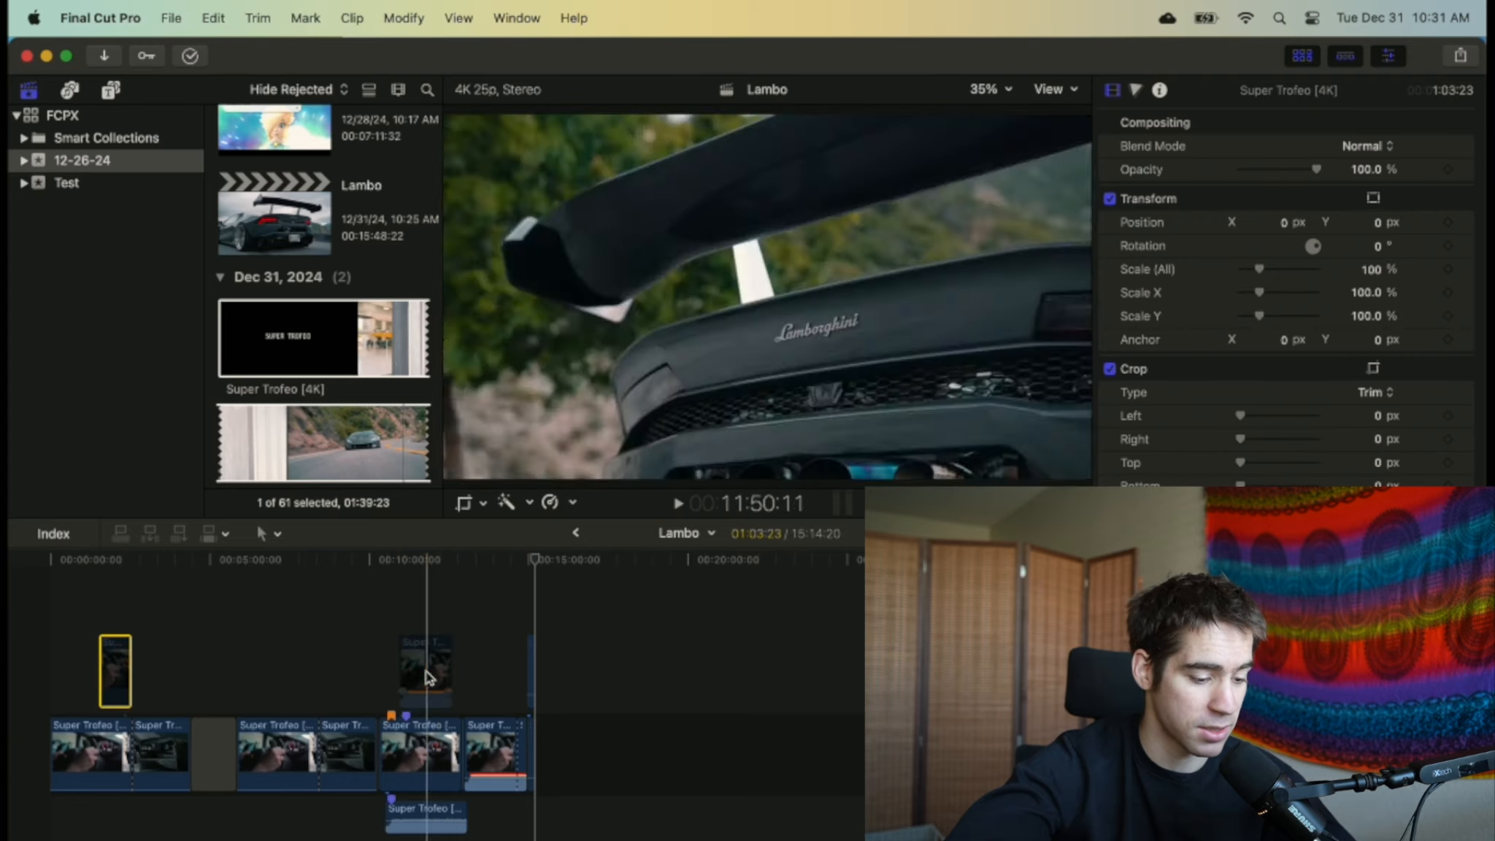
drag(427, 677, 164, 660)
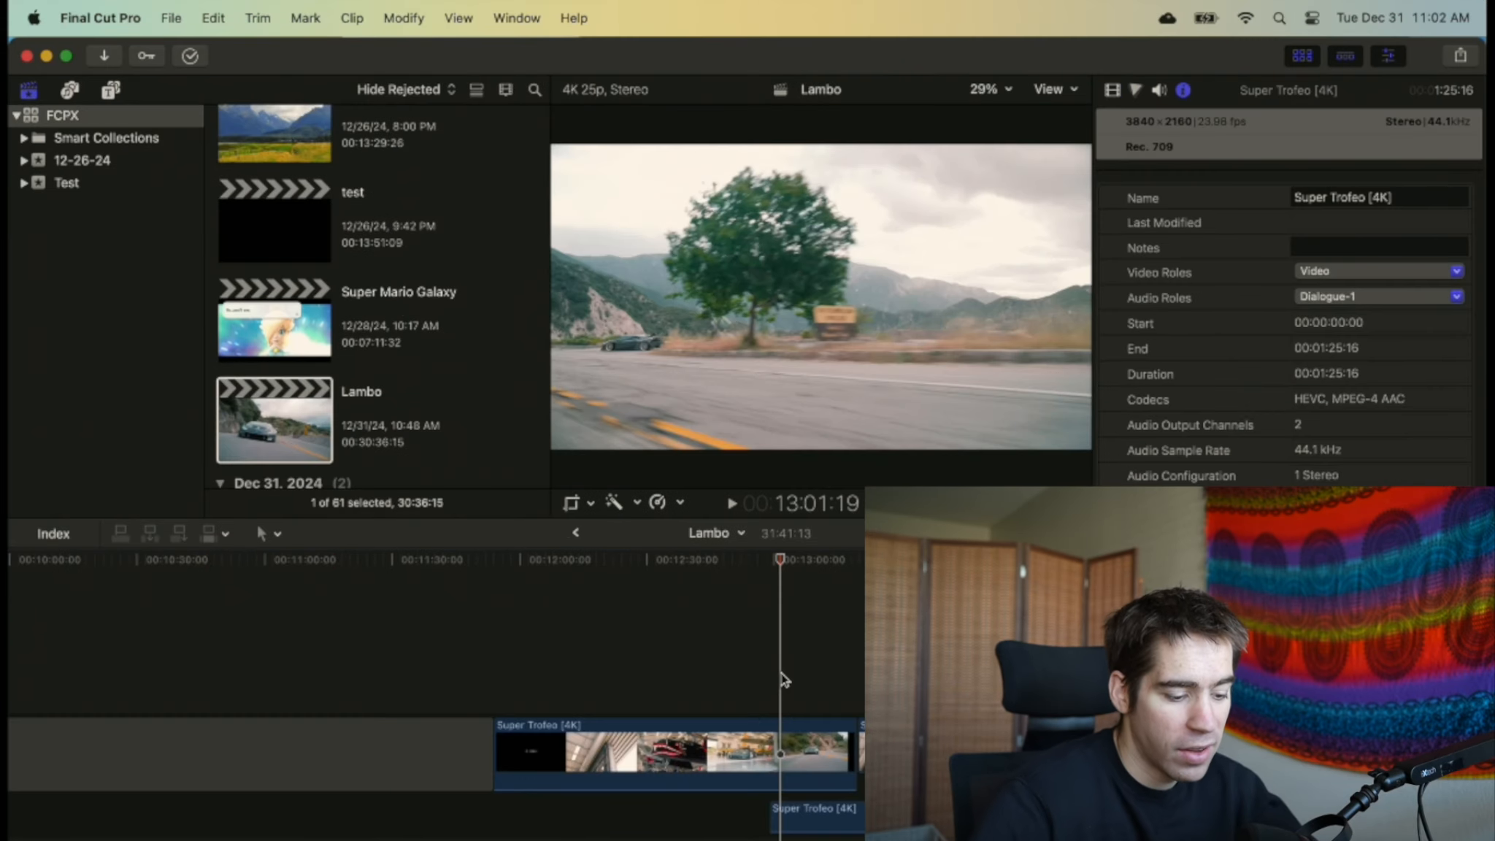
Switch to the Blade tool over the timeline and return to the Select tool
key(b)
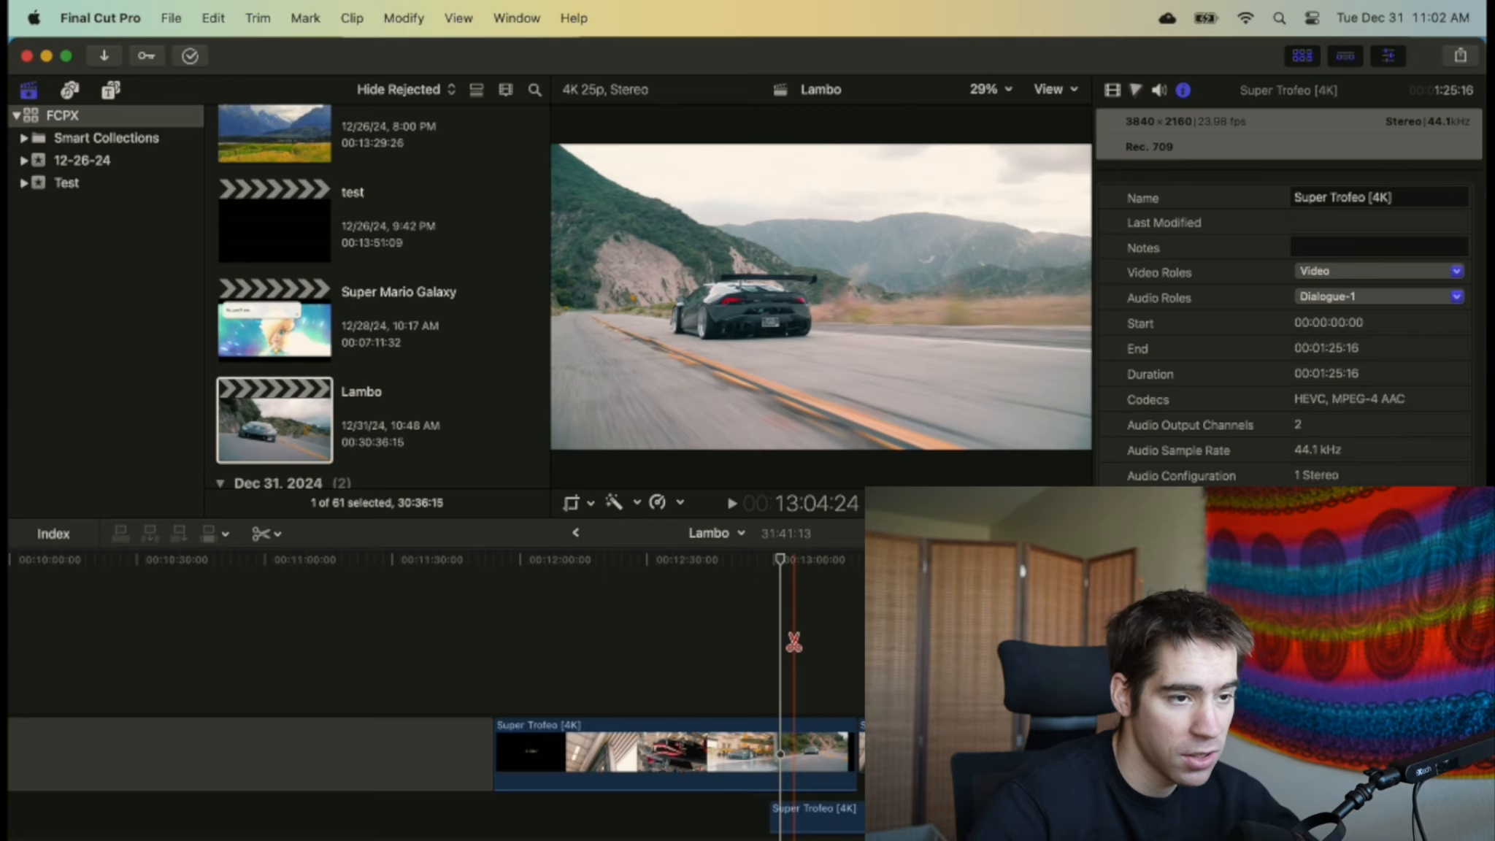
key(a)
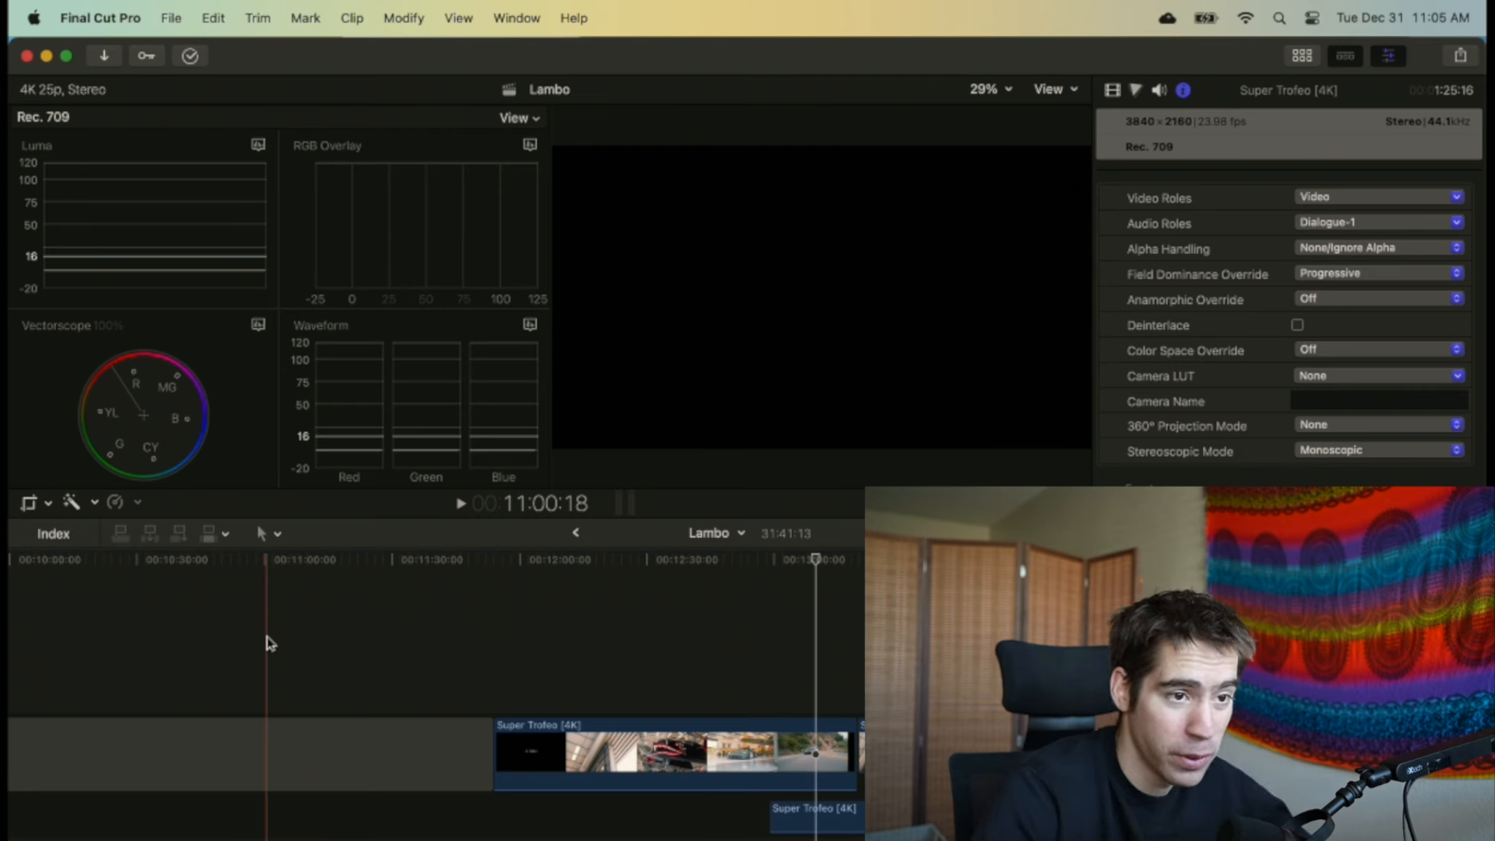
Place the playhead over the gap at 11:05:14 and show the media browser again
click(287, 642)
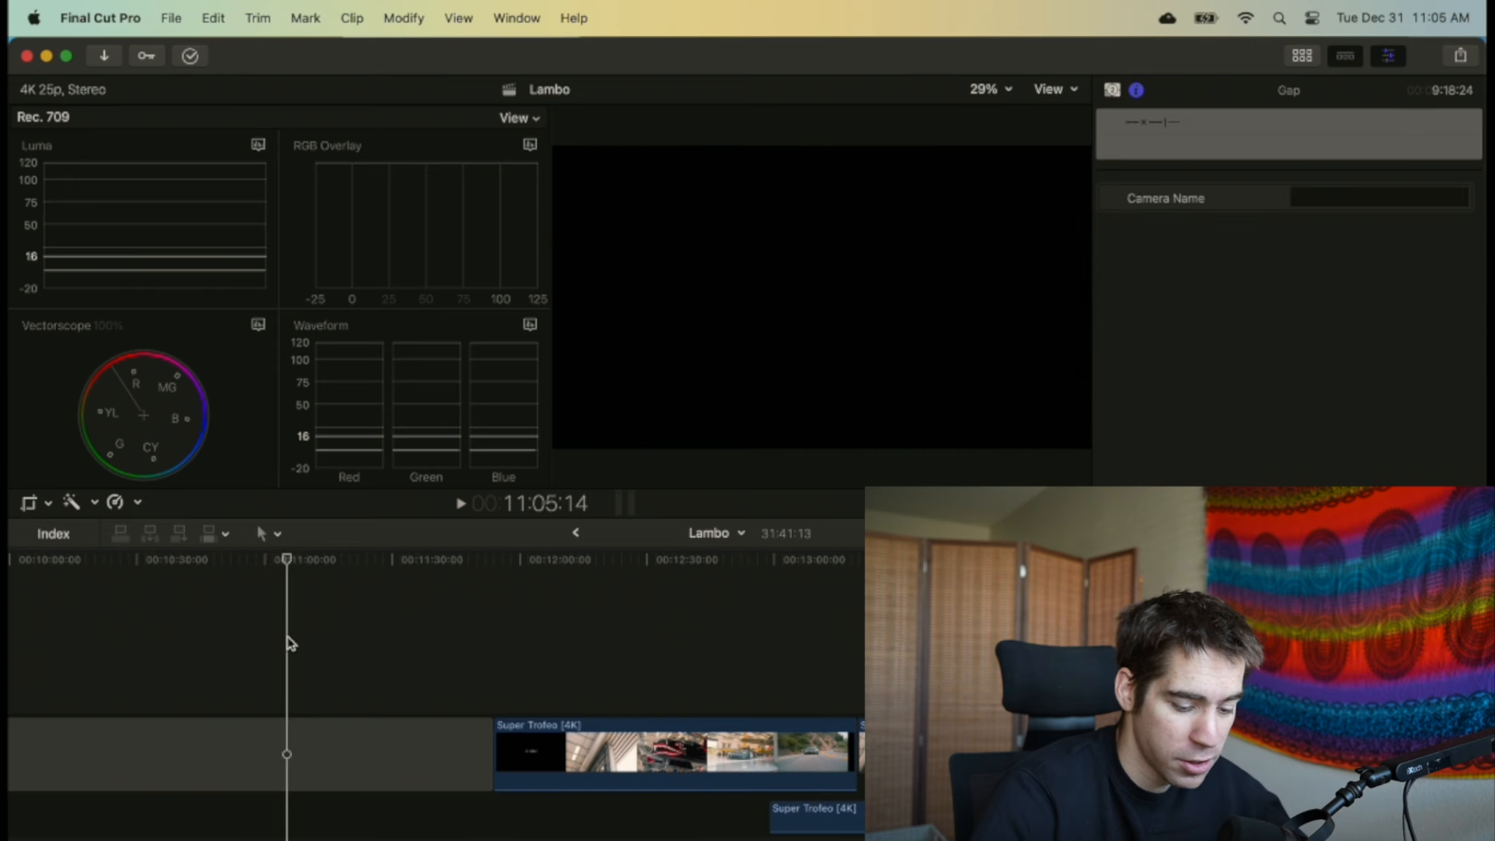
key(ctrl+super+1)
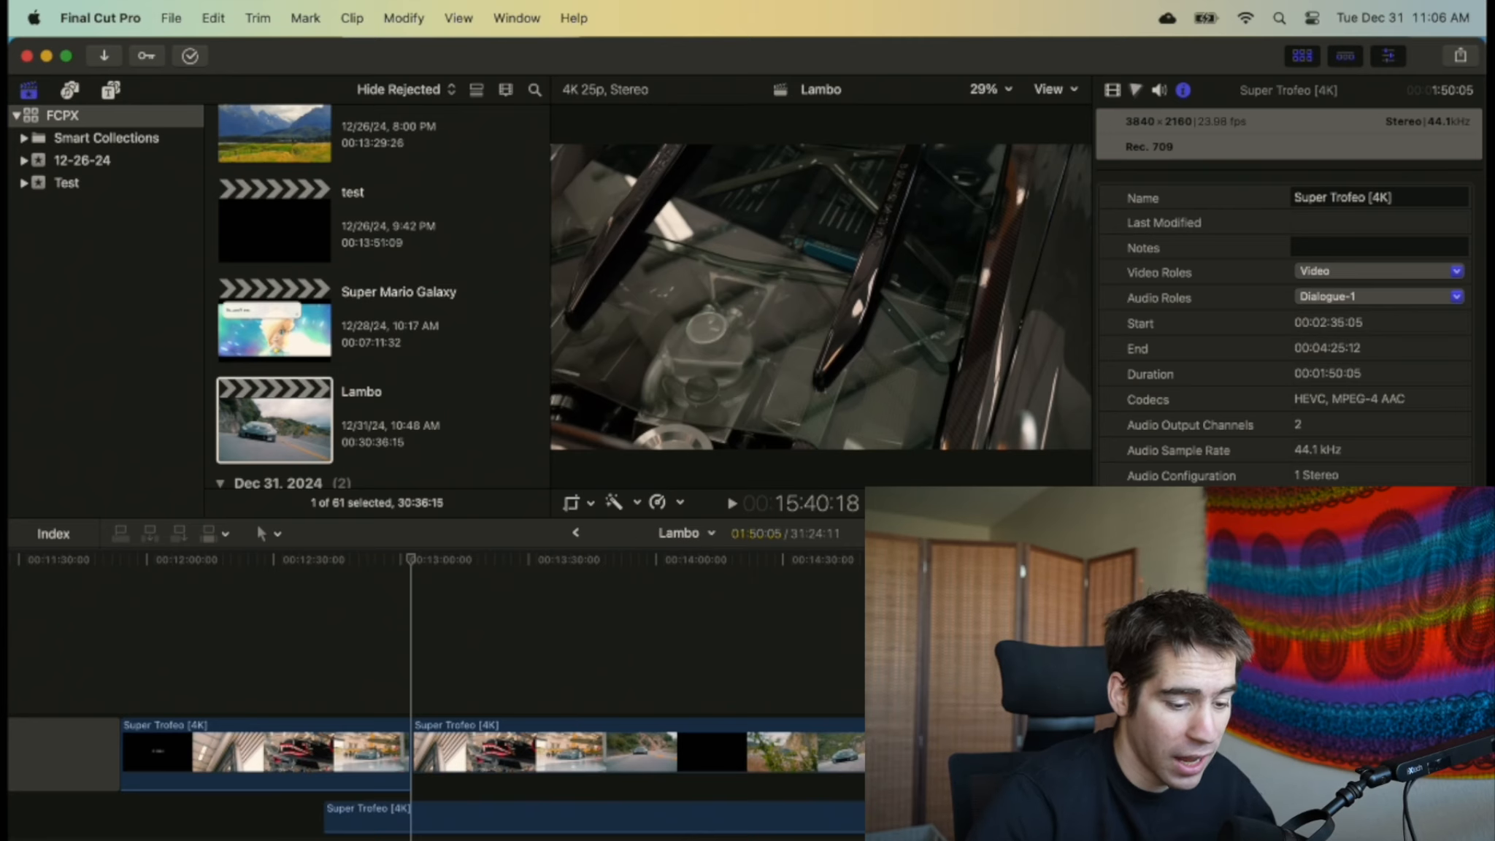
Trim the start of the selected Super Trofeo clip to the playhead at 15:29:23
scroll(768, 667, right, 4)
scroll(761, 666, right, 3)
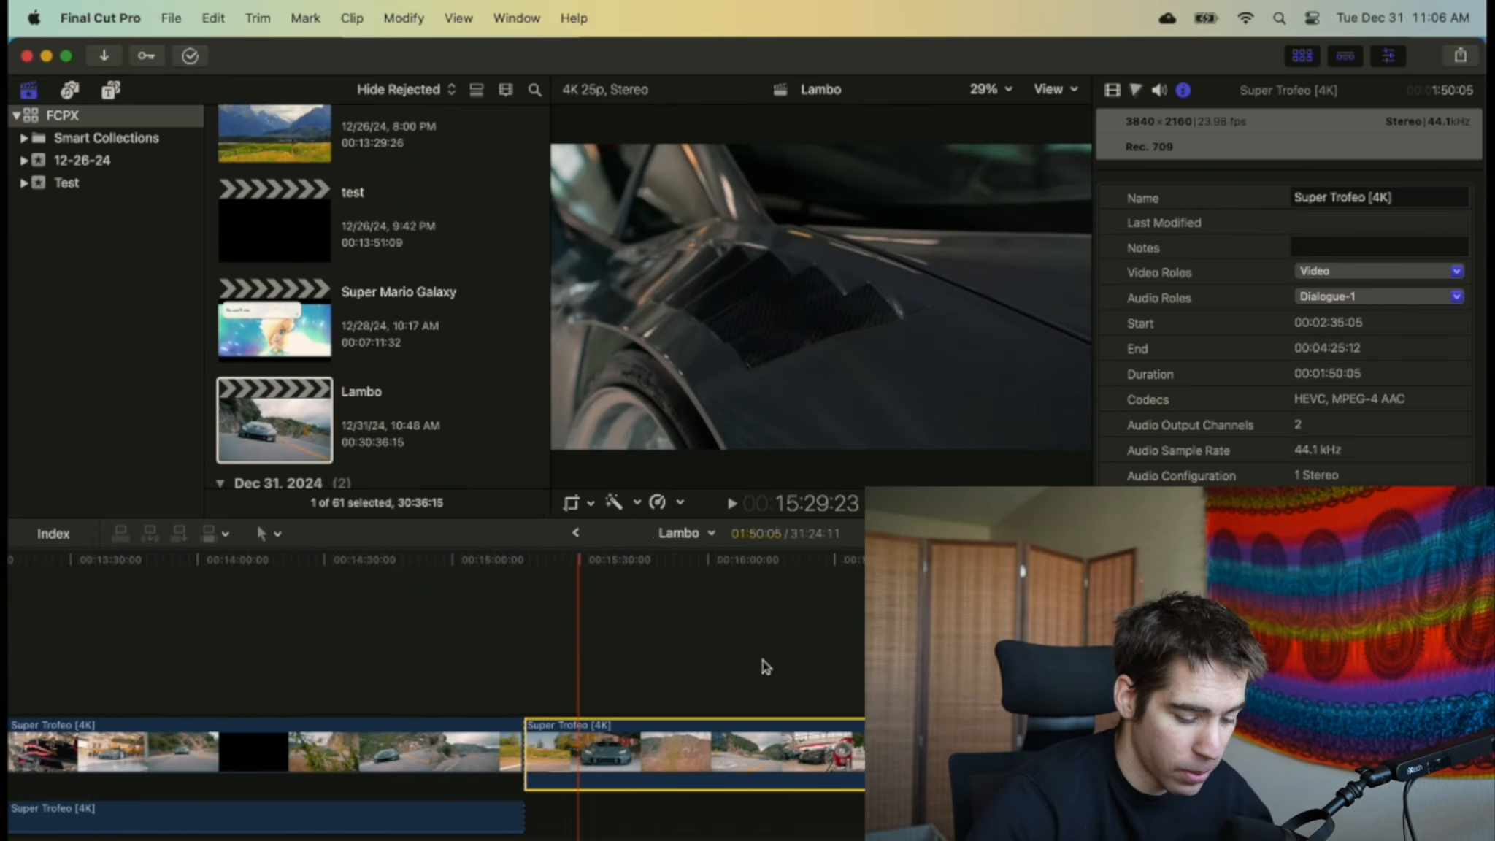
scroll(765, 666, right, 2)
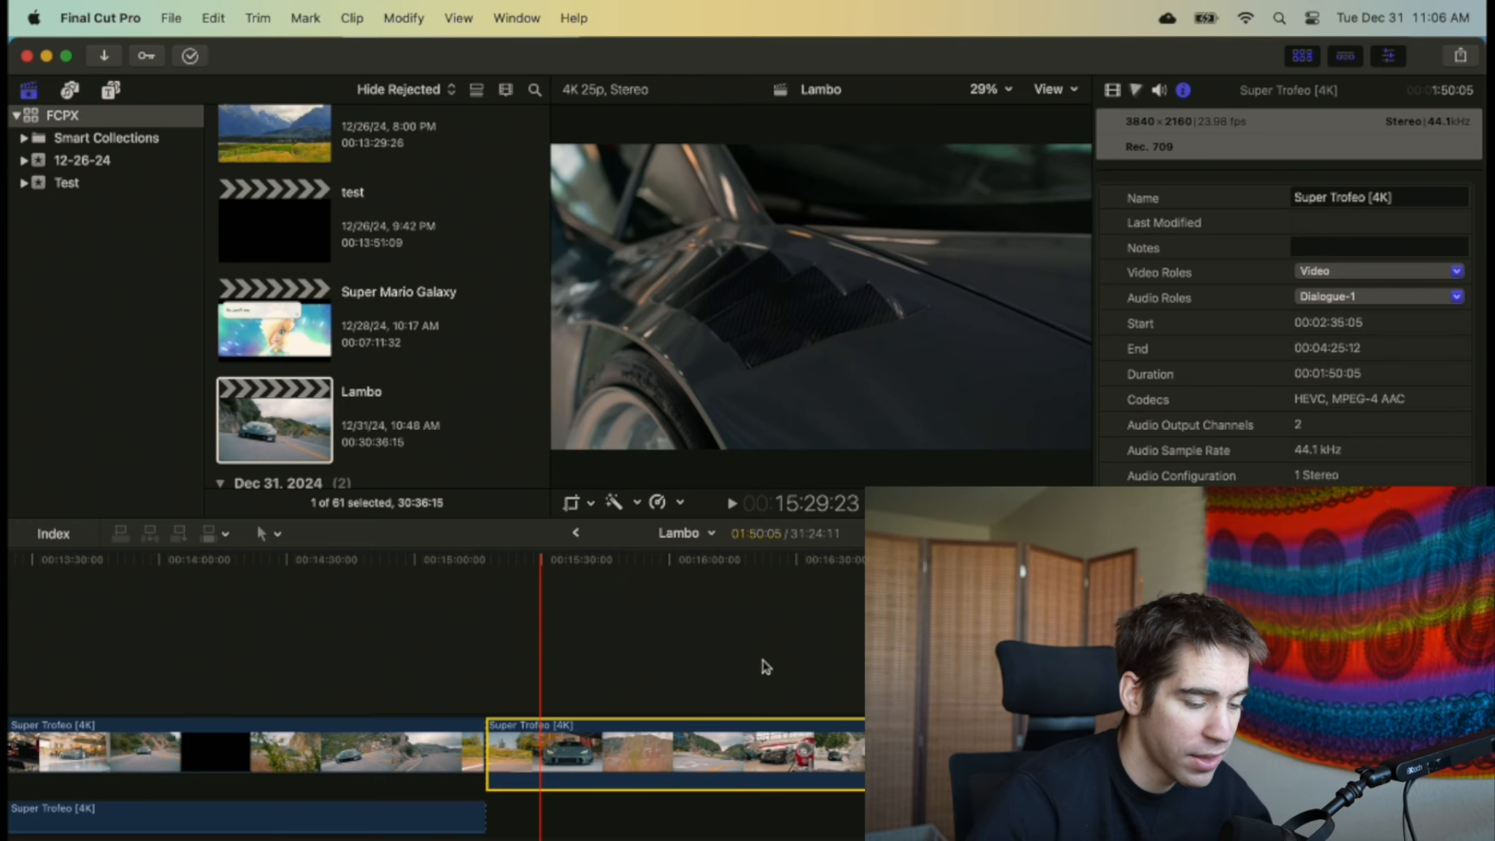
key(alt+[)
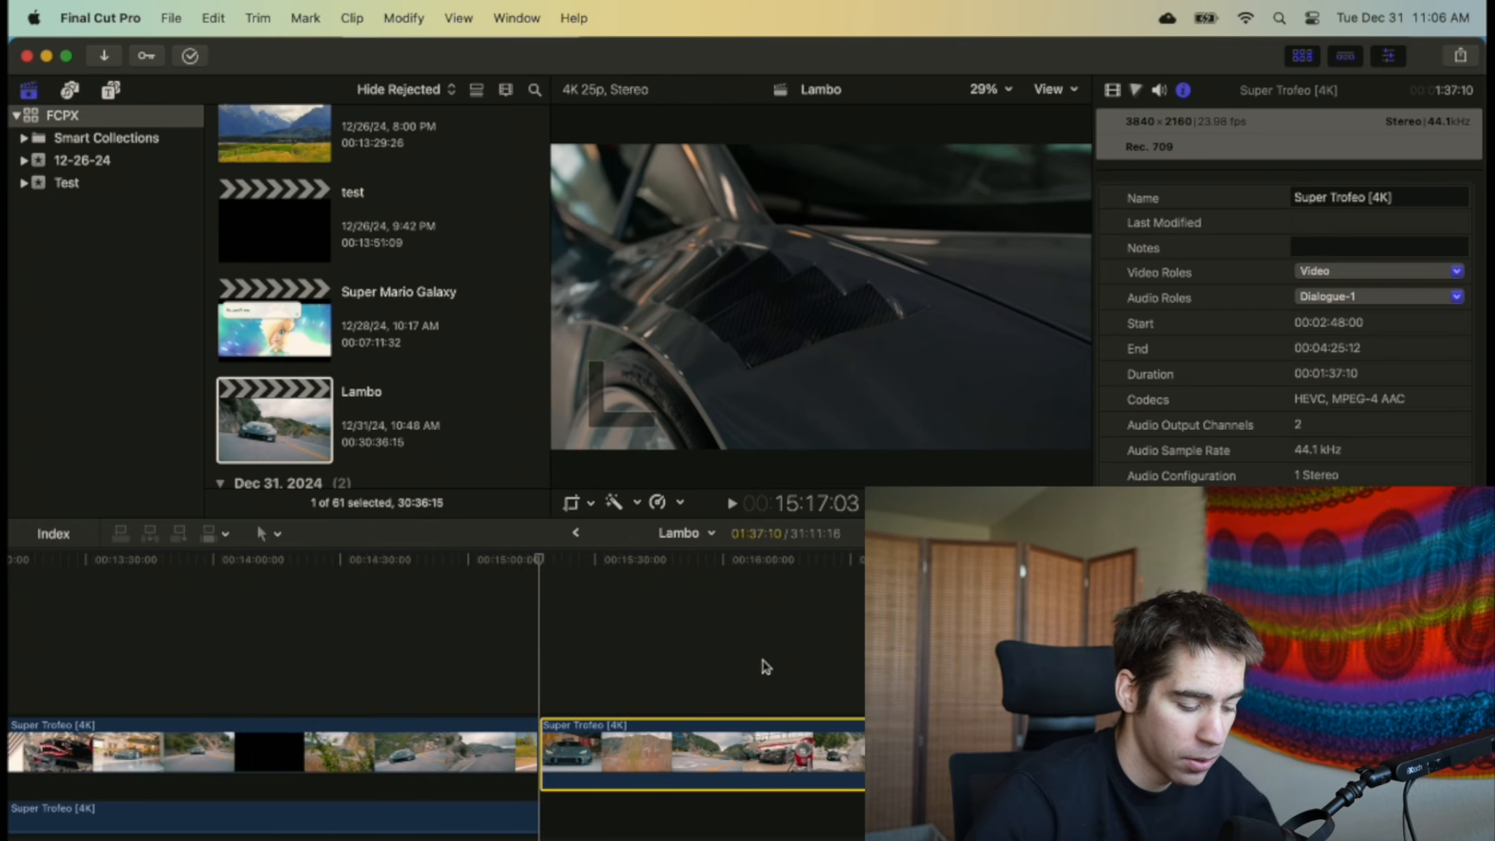
Undo the last clip trim and snap the playhead to the clip edges at 15:17:03 and 13:02:17
key(super+z)
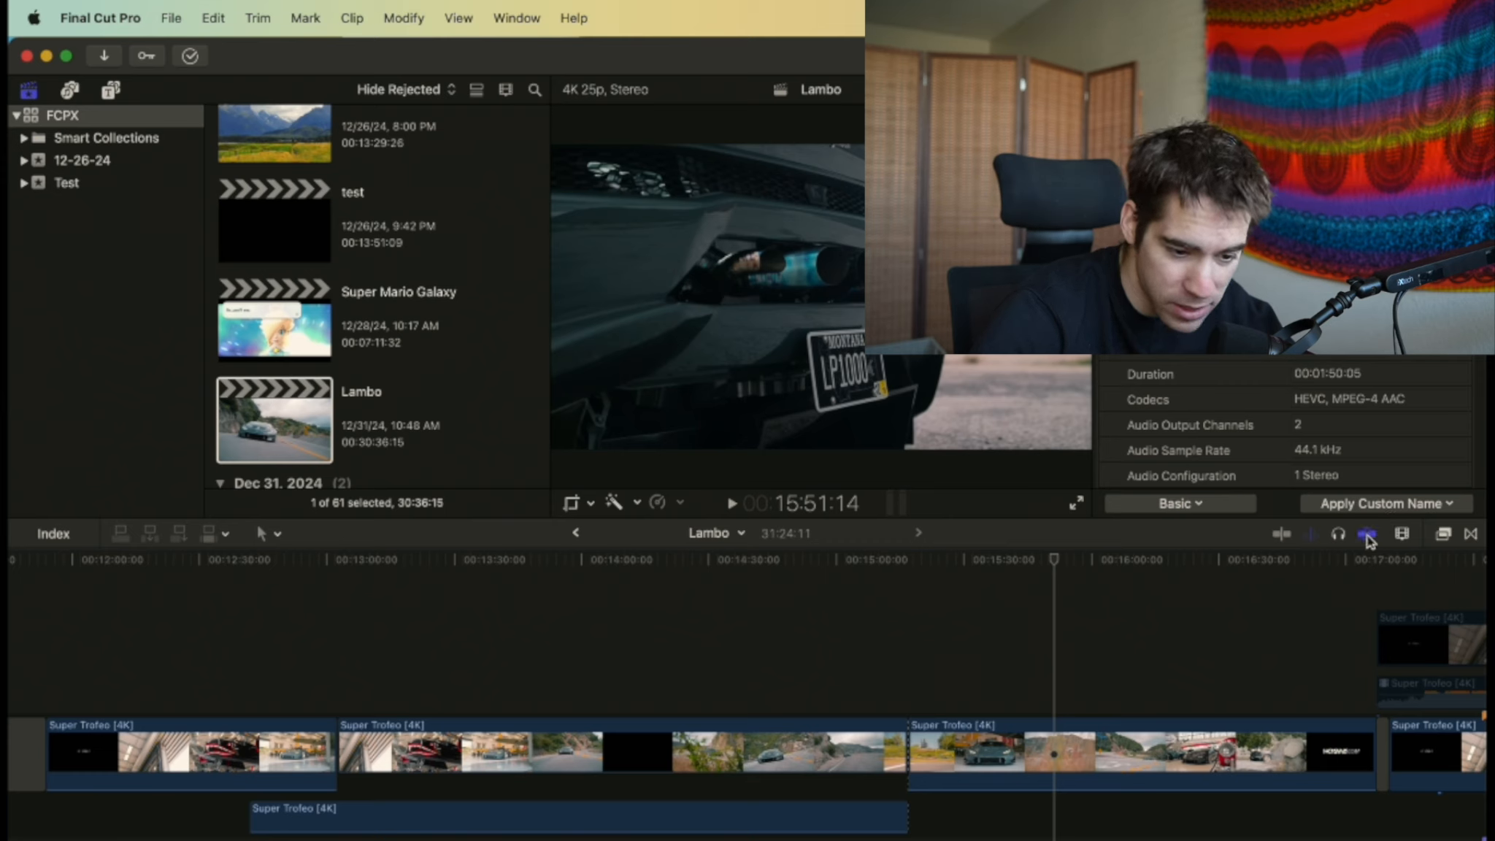
click(912, 702)
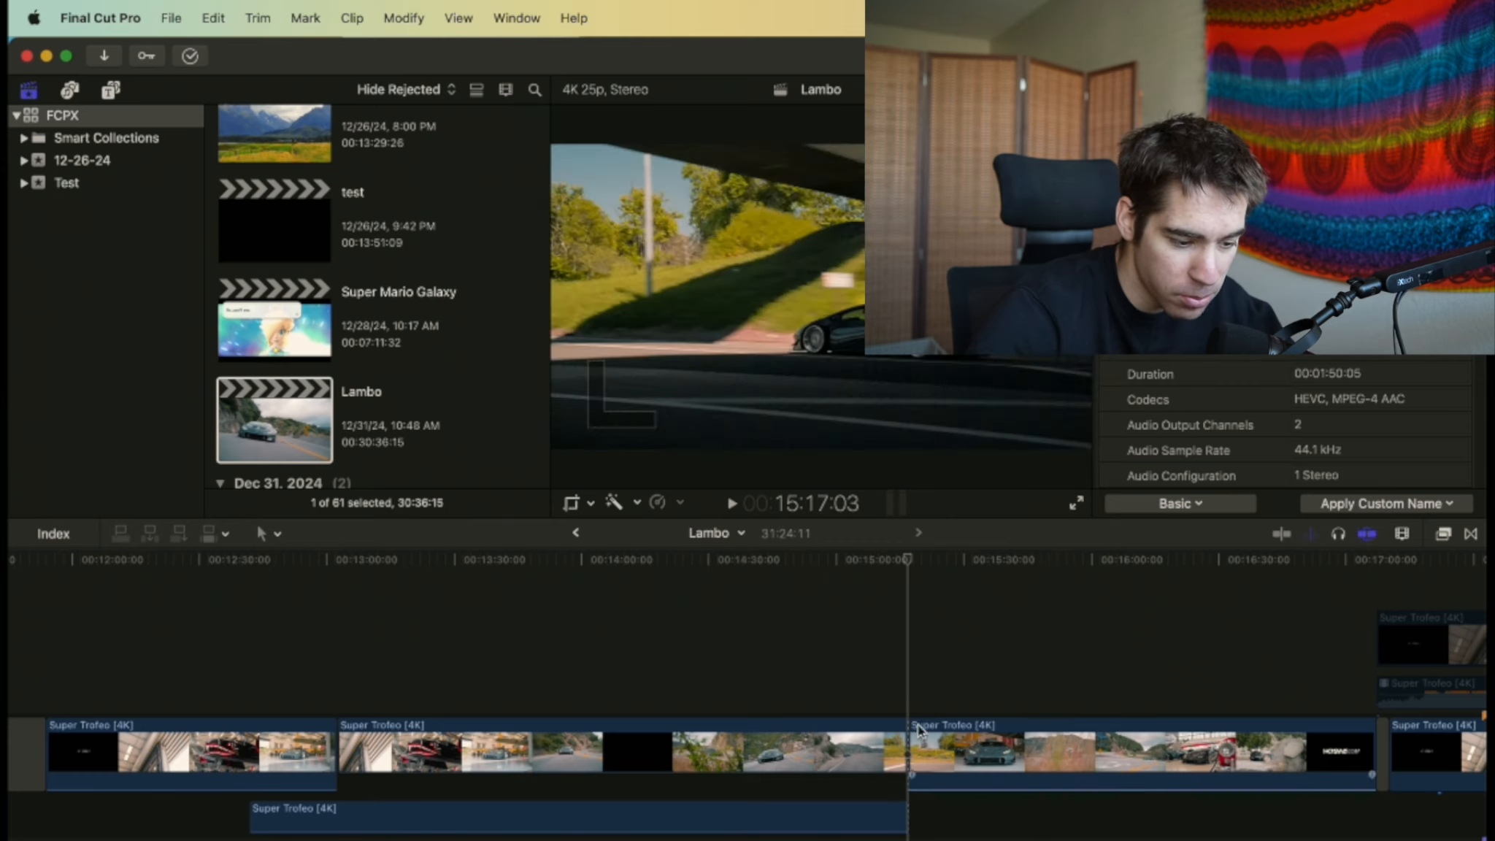
click(977, 690)
click(923, 686)
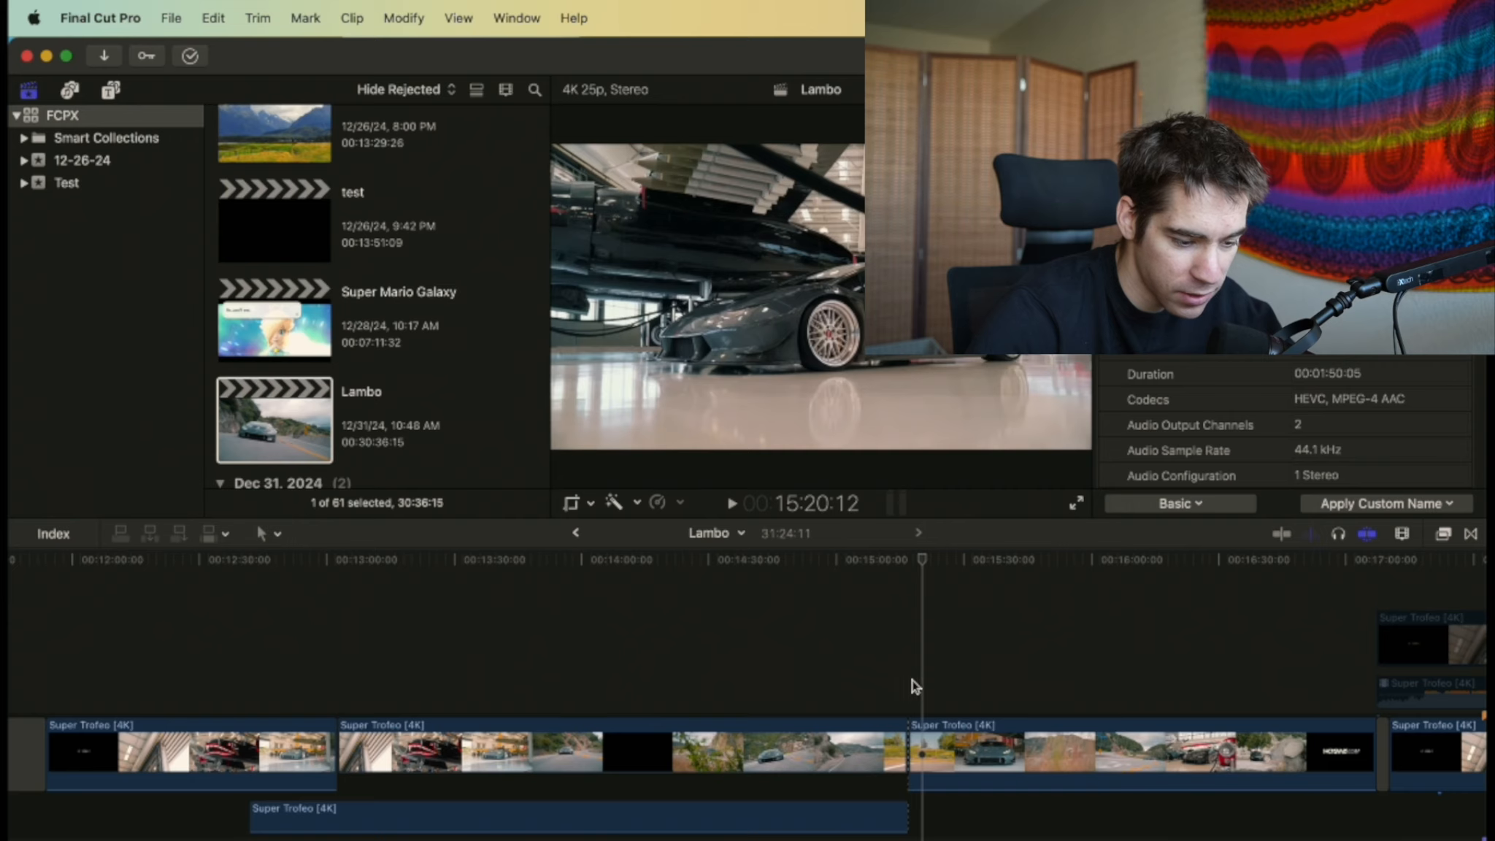
click(912, 686)
click(335, 700)
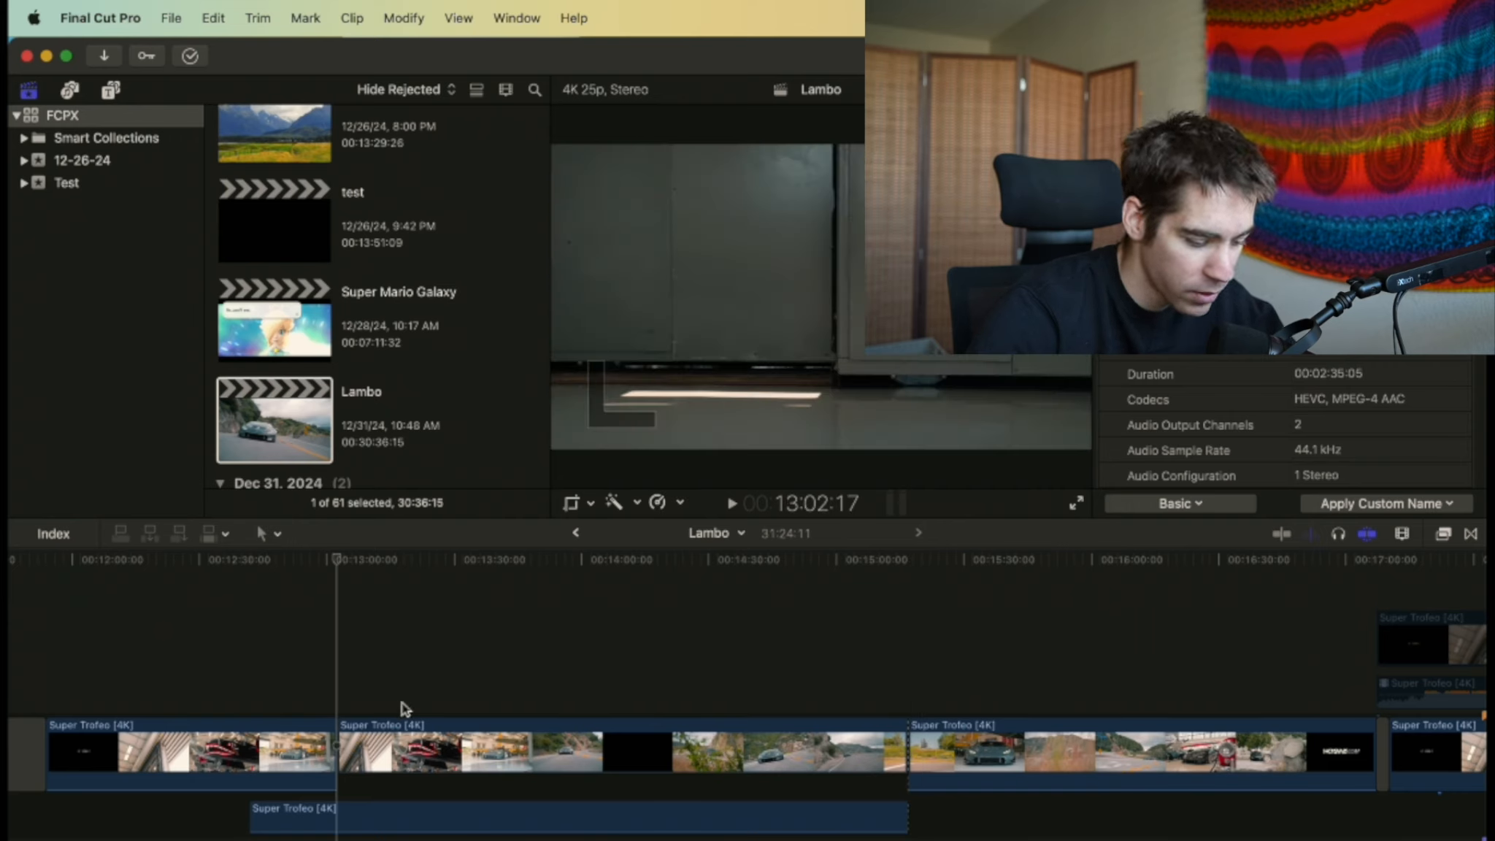
Turn timeline skimming on and snapping off, and select the Super Trofeo clip under the playhead
key(s)
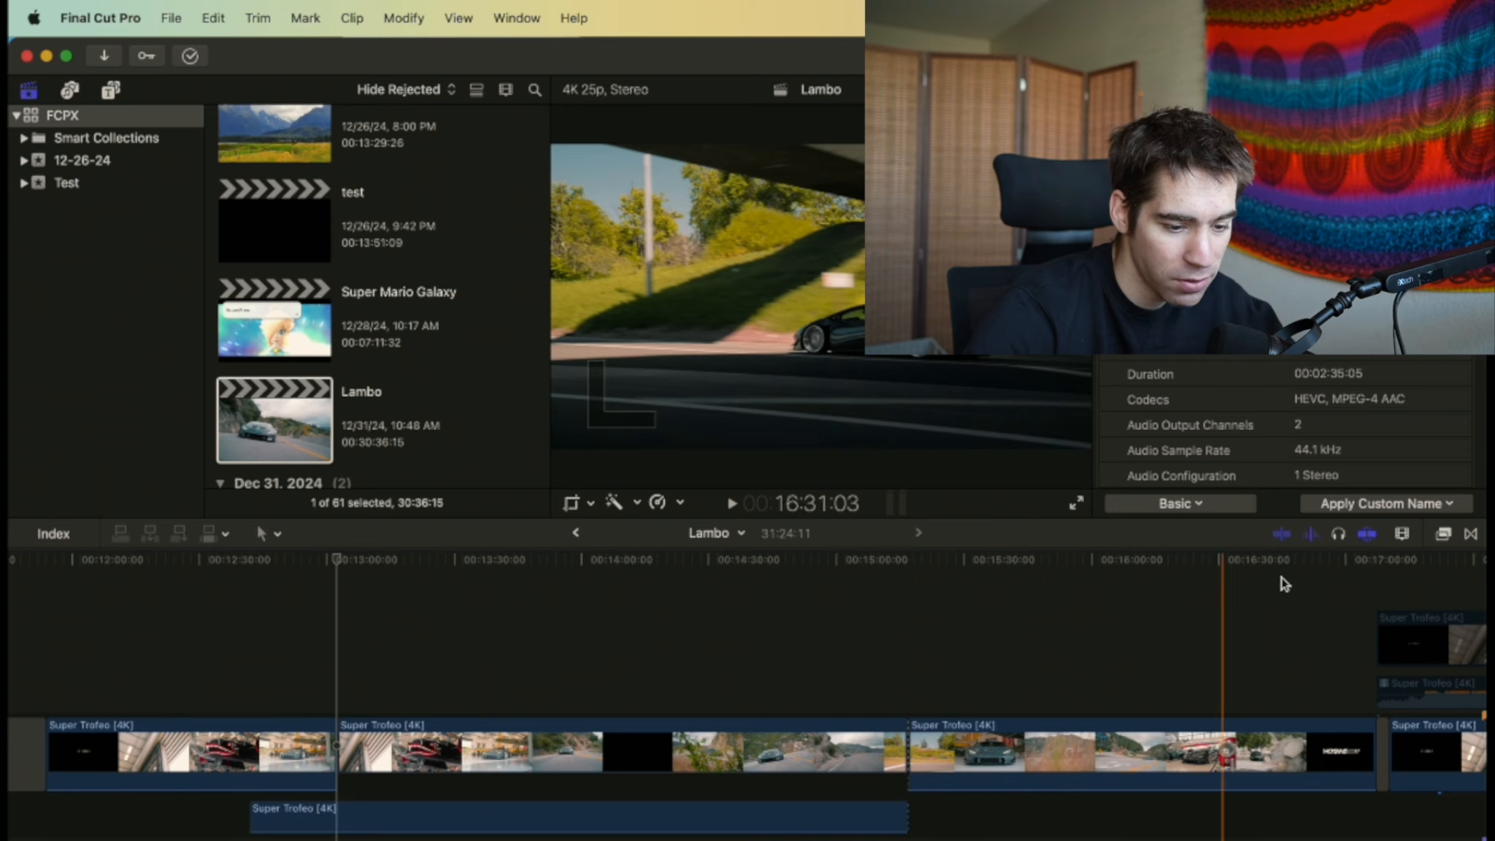
click(1368, 538)
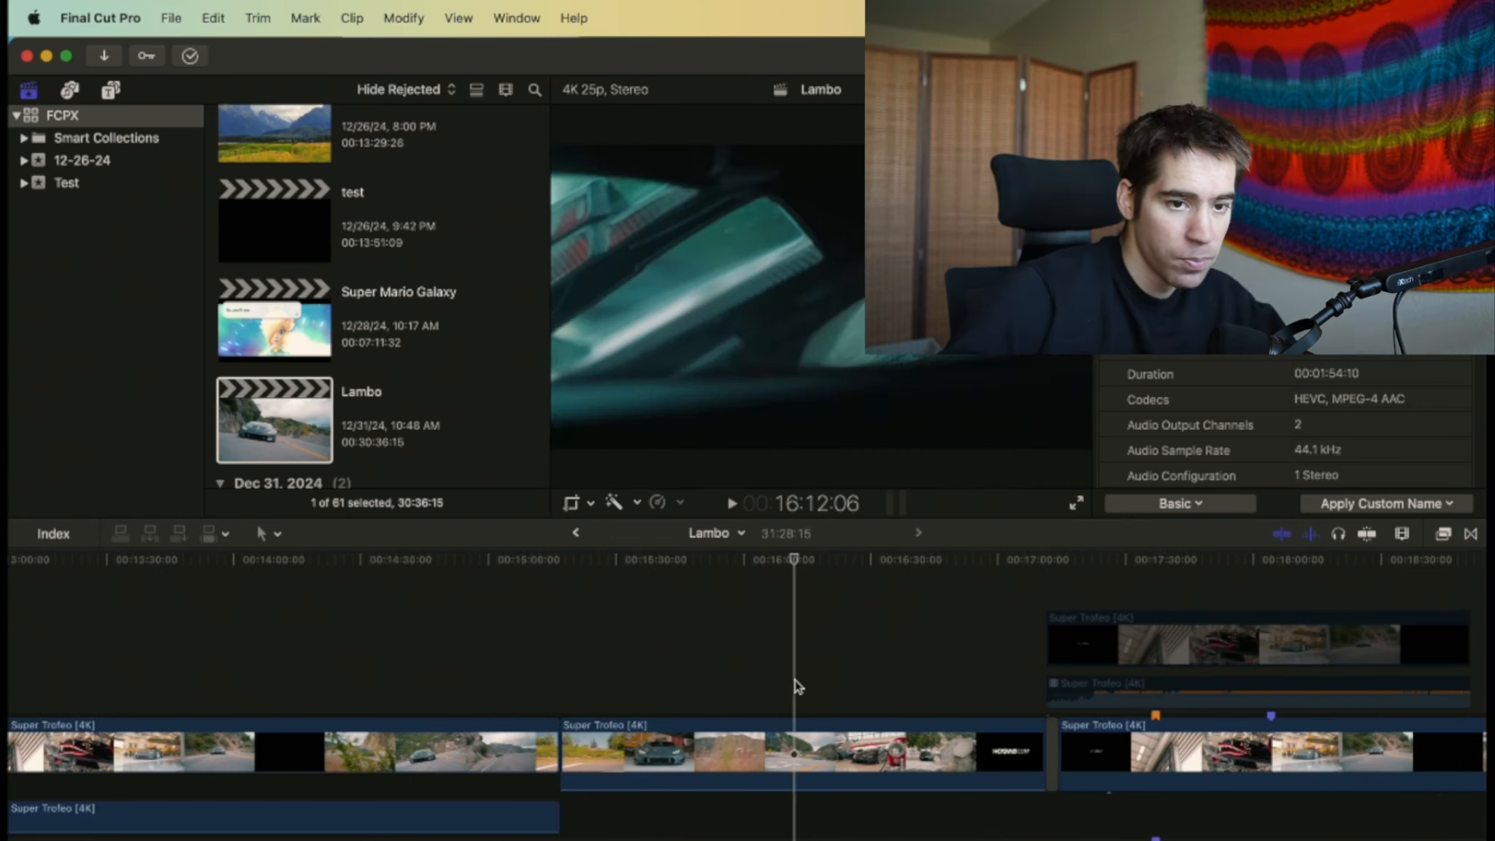
click(748, 751)
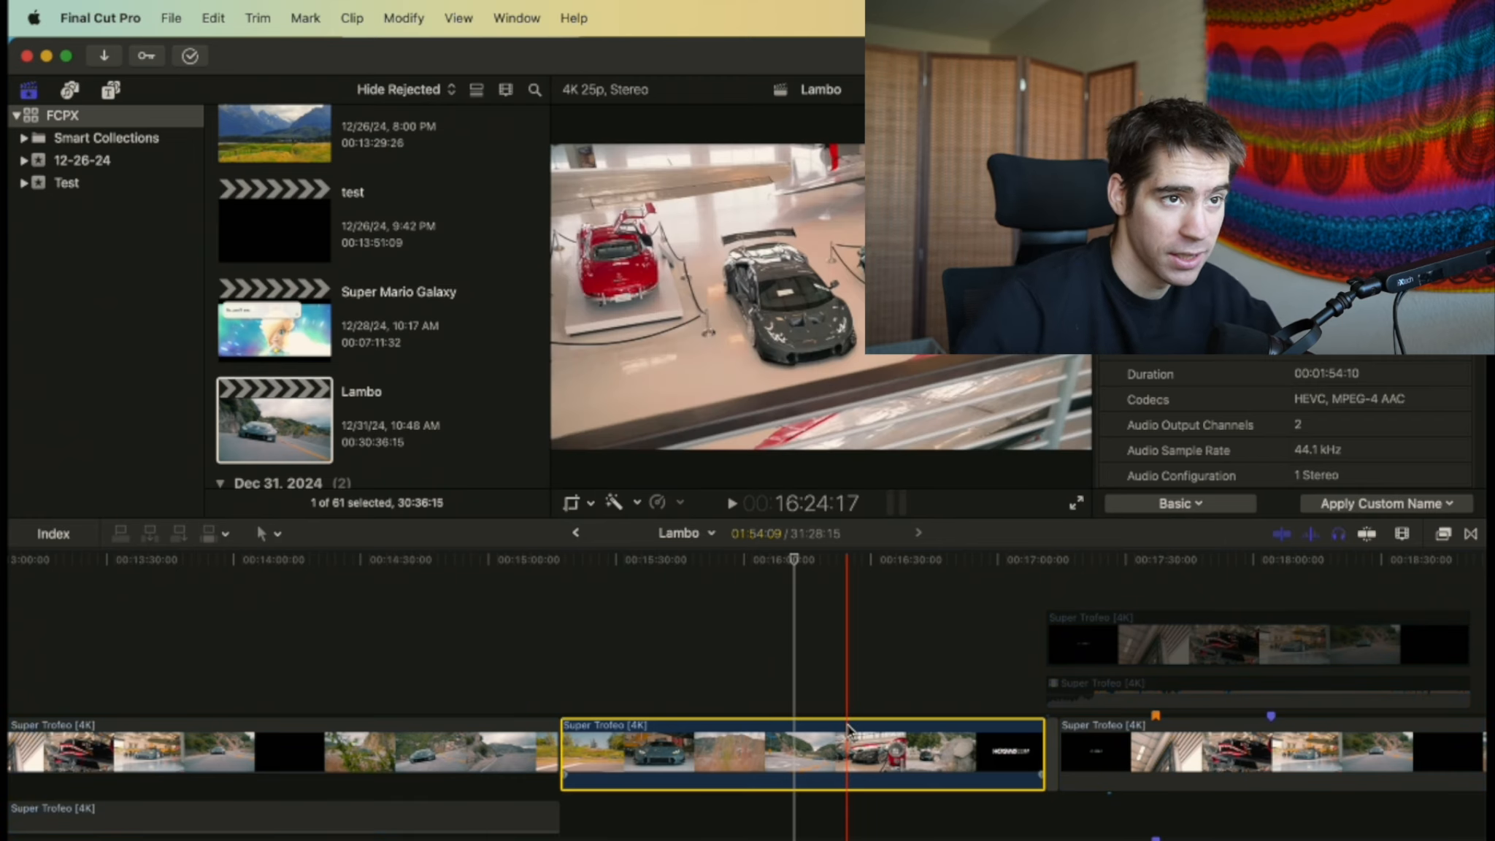
Select a range across the middle of the Super Trofeo clip around 15:58:00 and slow it to 50%
scroll(824, 693, left, 2)
click(803, 672)
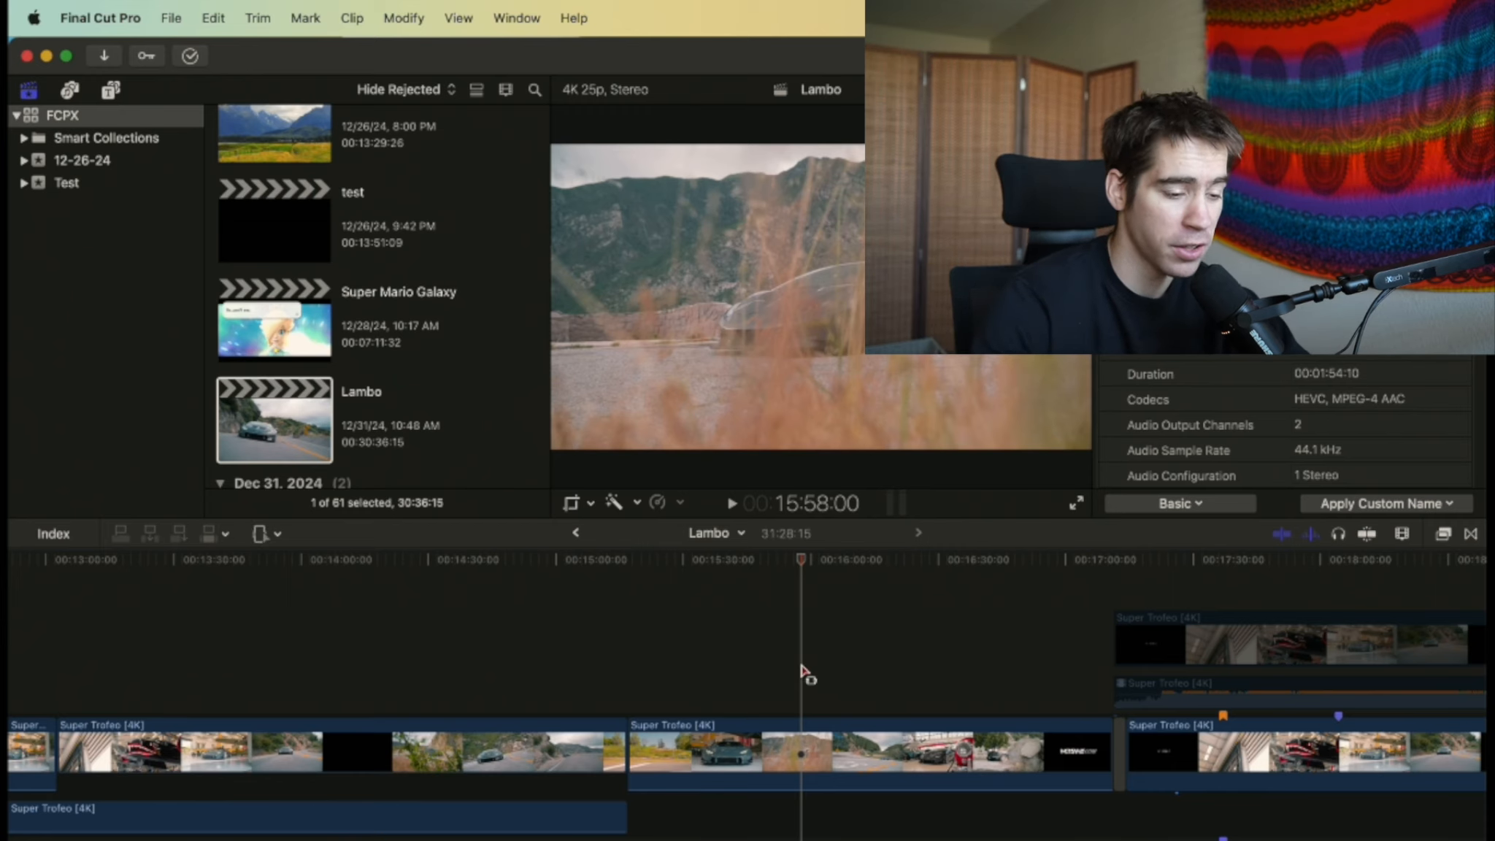
drag(730, 752, 1001, 754)
click(672, 505)
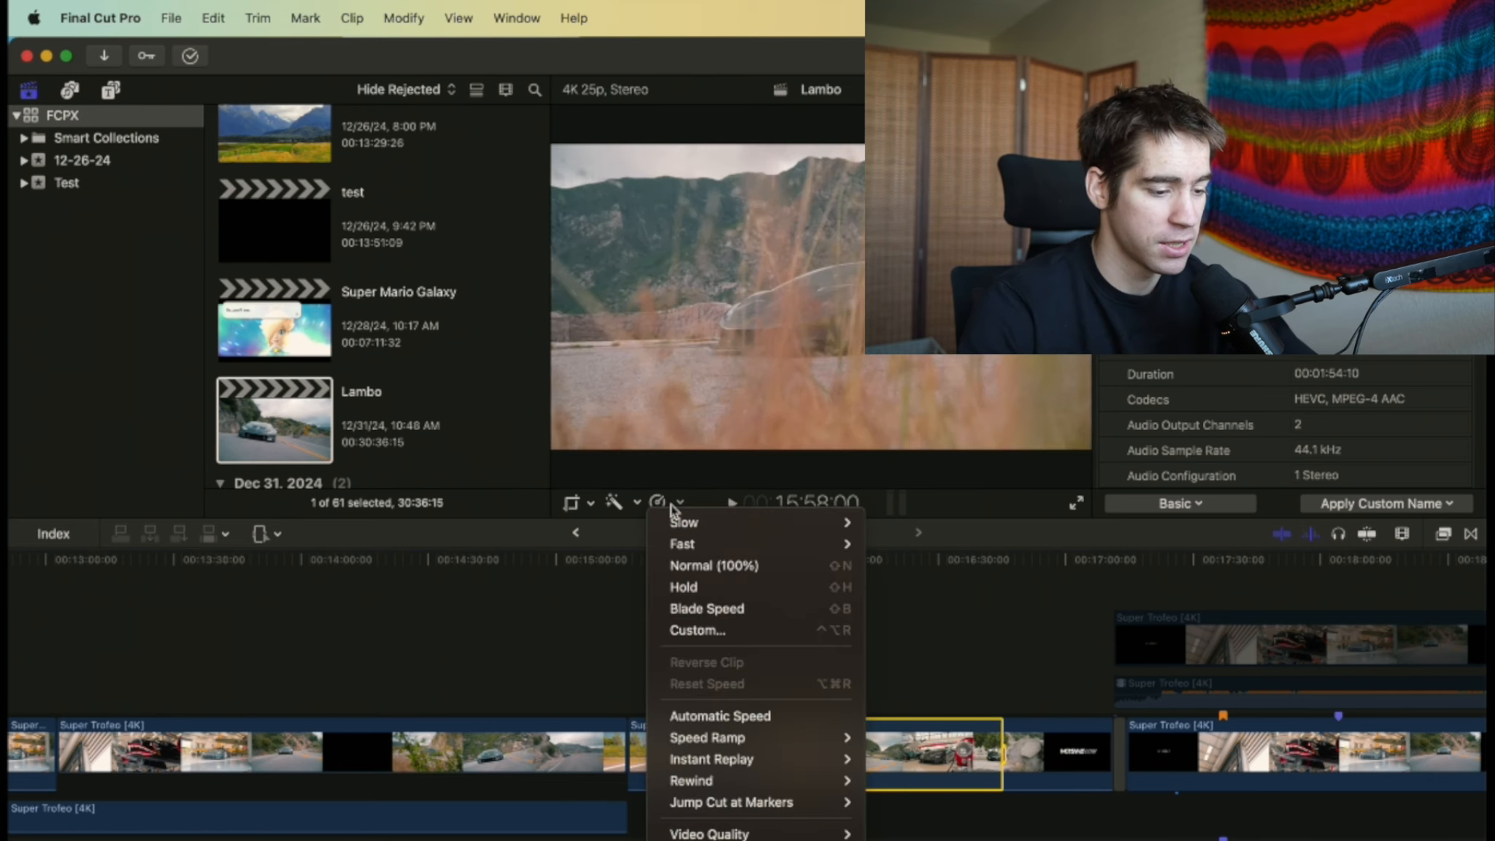
mouse_move(839, 522)
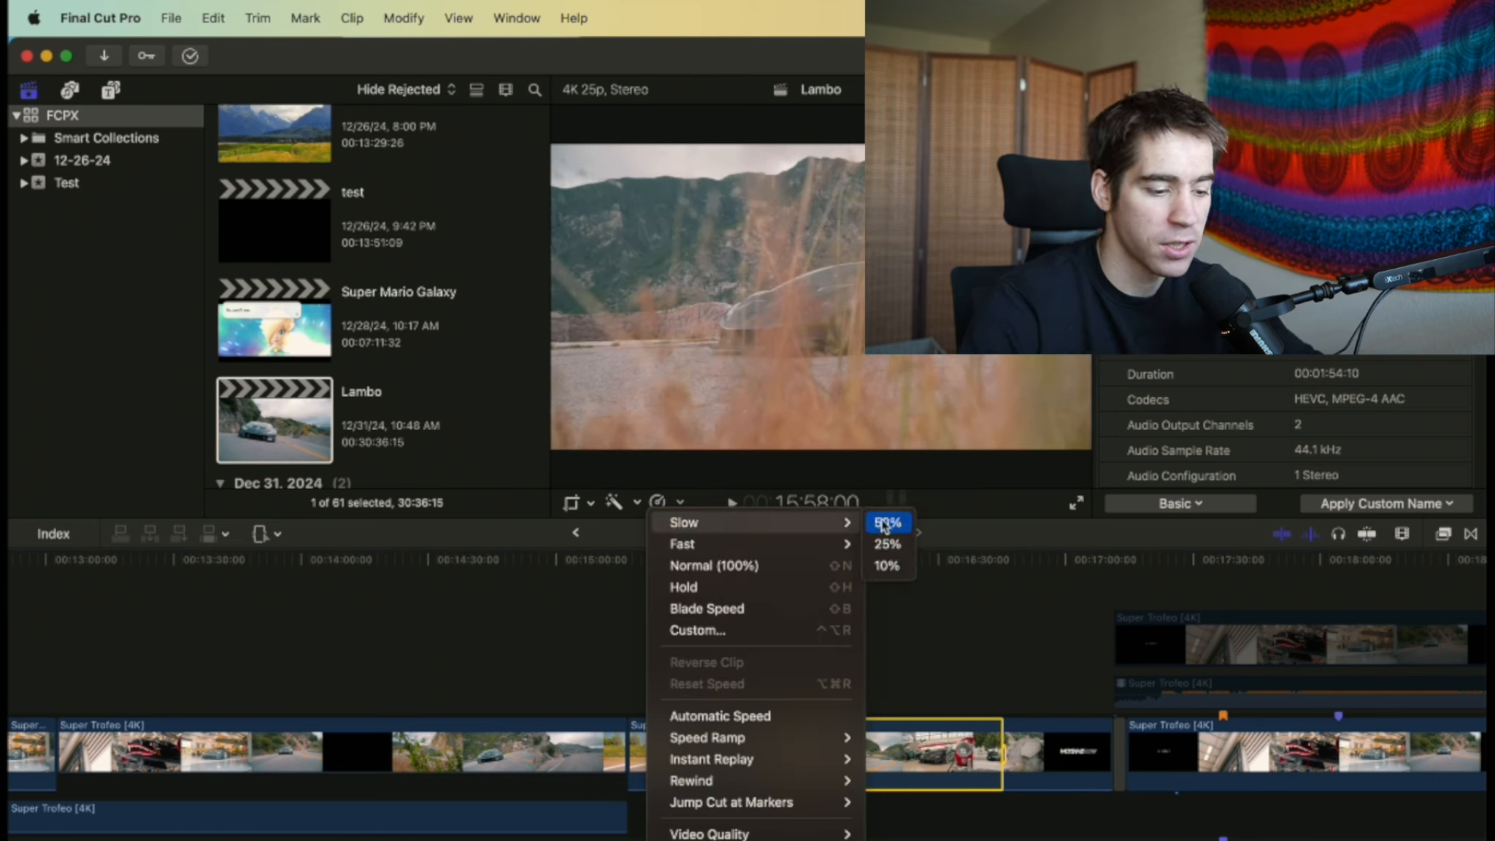
click(885, 524)
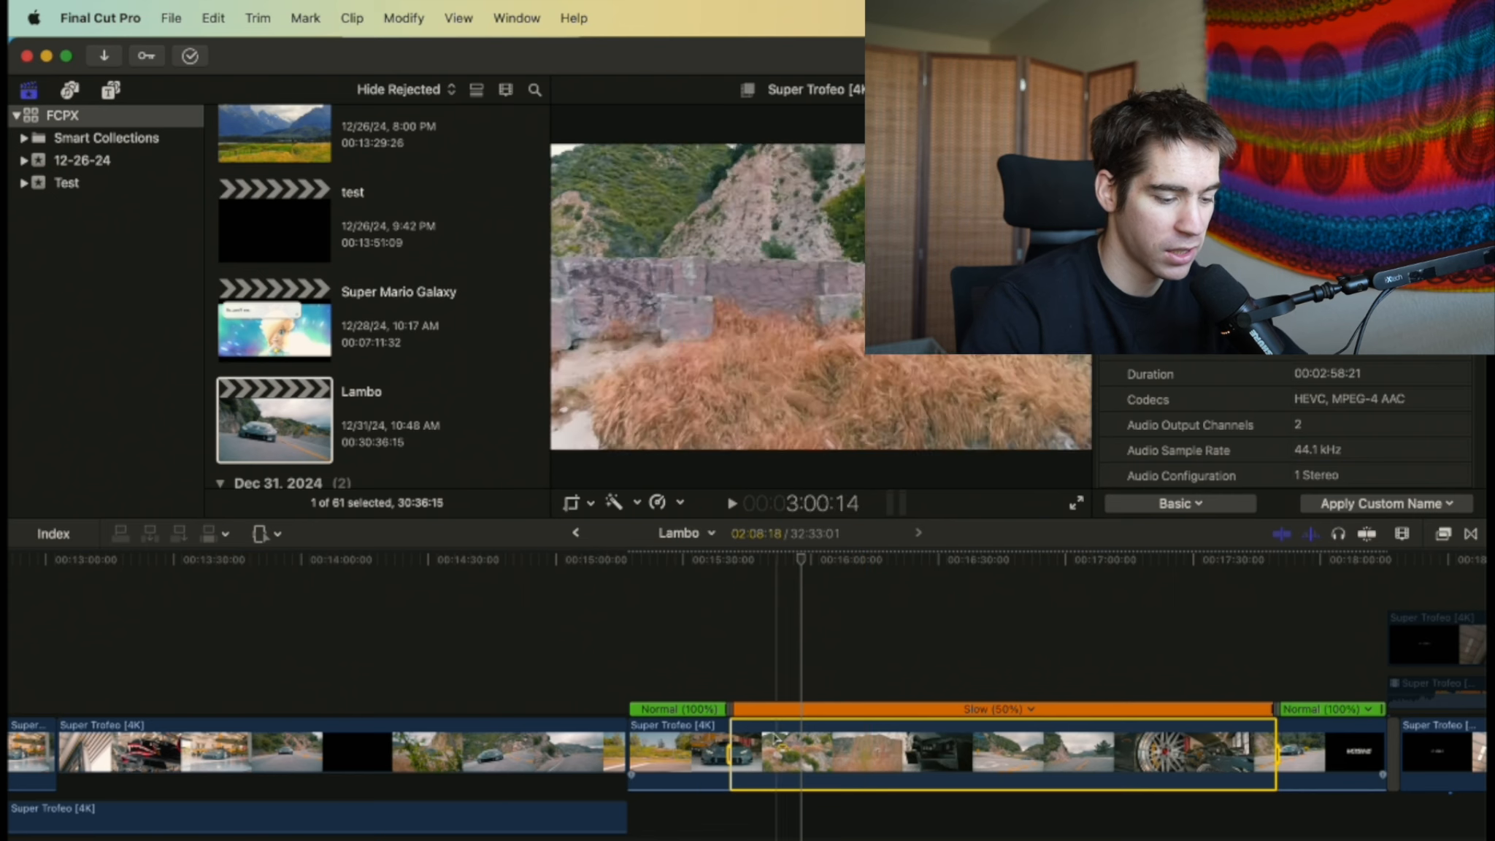
Speed up a short range just before the slowed section of the Super Trofeo clip to 200%
click(672, 504)
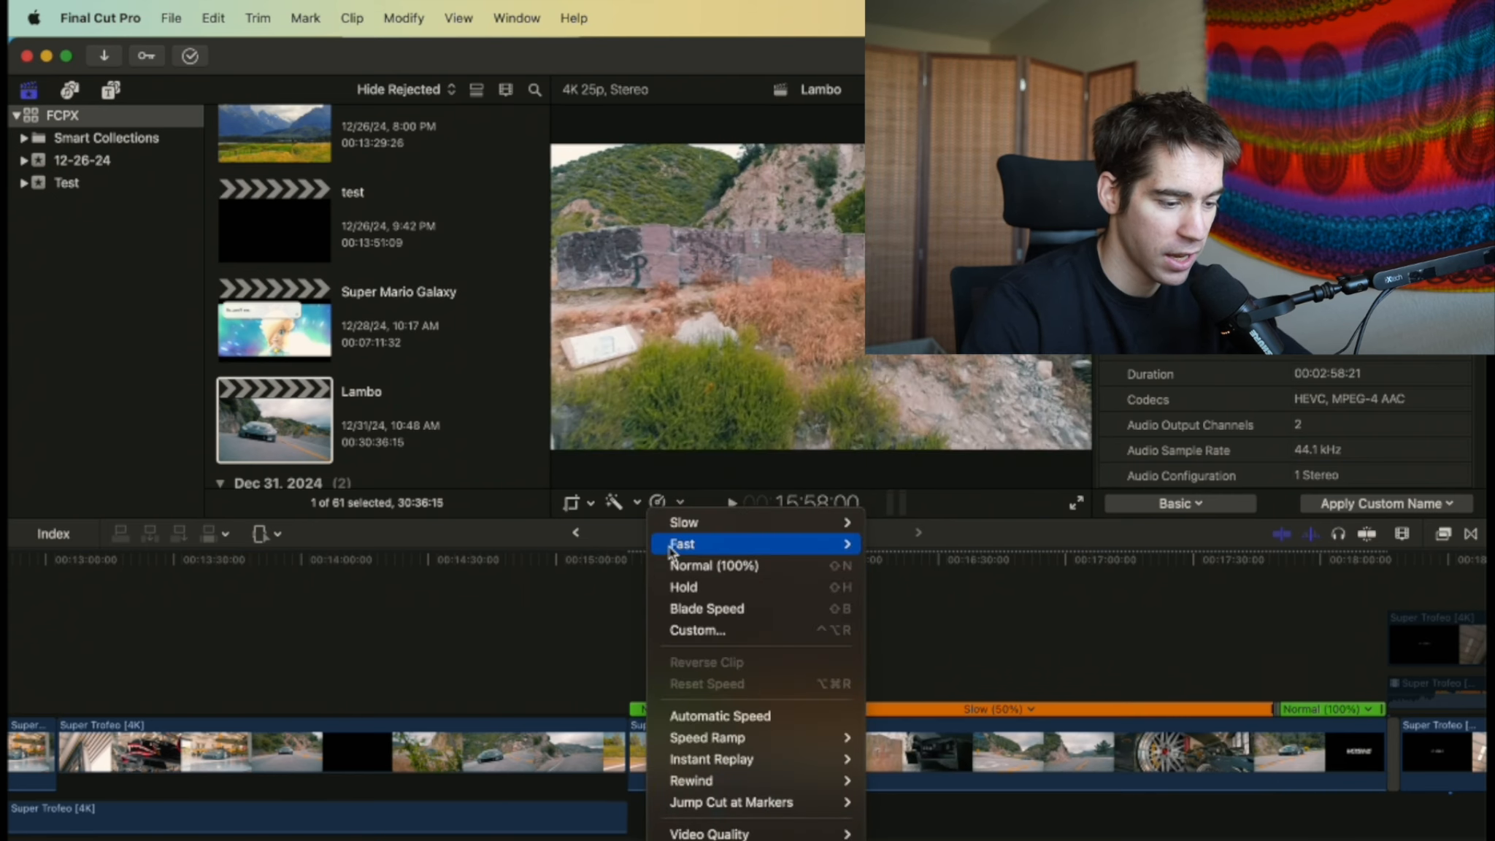
mouse_move(839, 544)
click(889, 542)
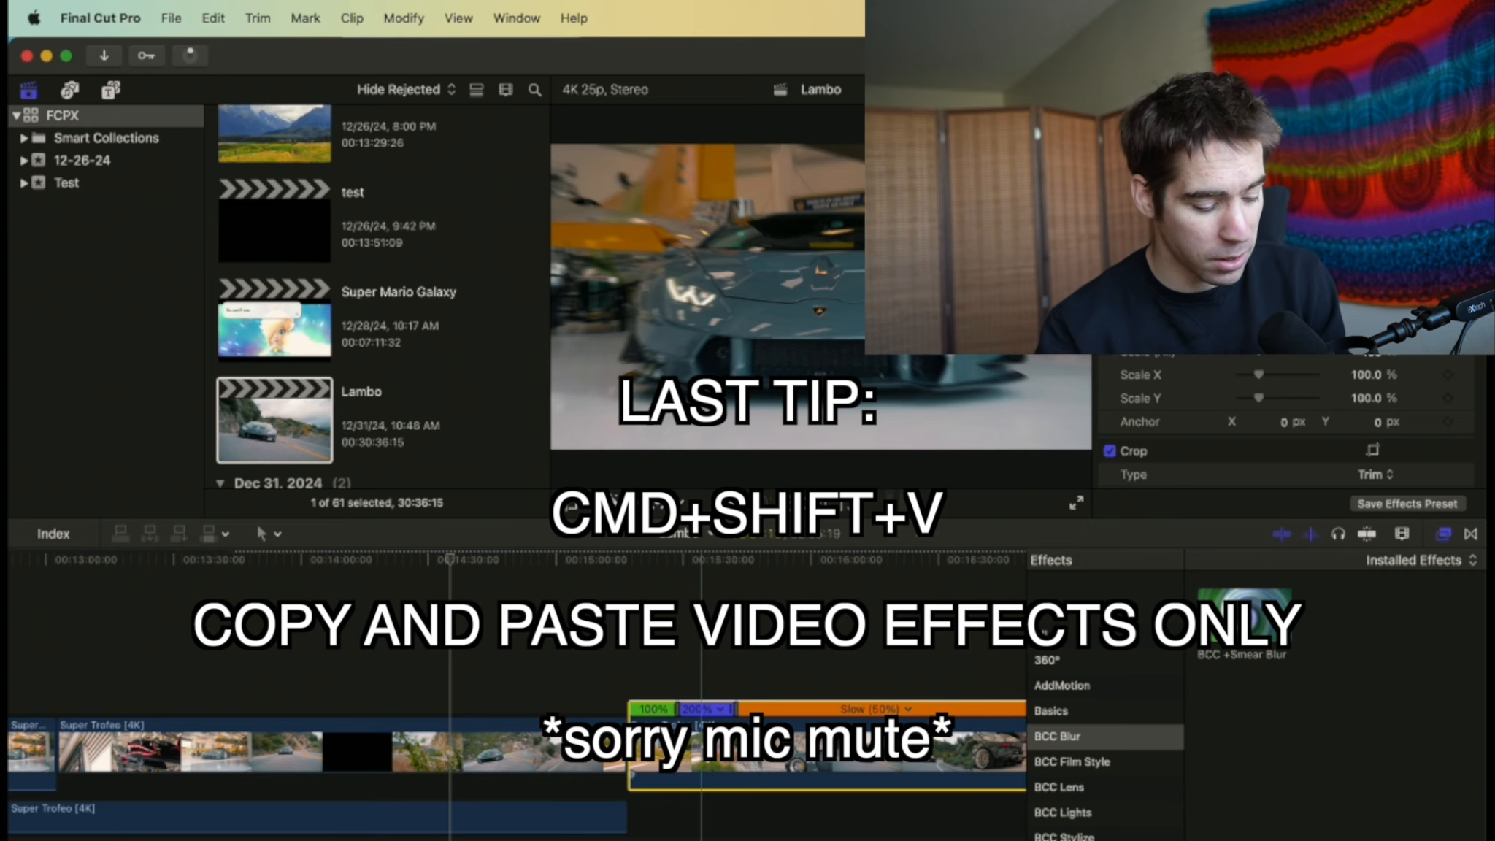
Paste only the copied video effects onto the selected retimed Super Trofeo clip
key(super+shift+v)
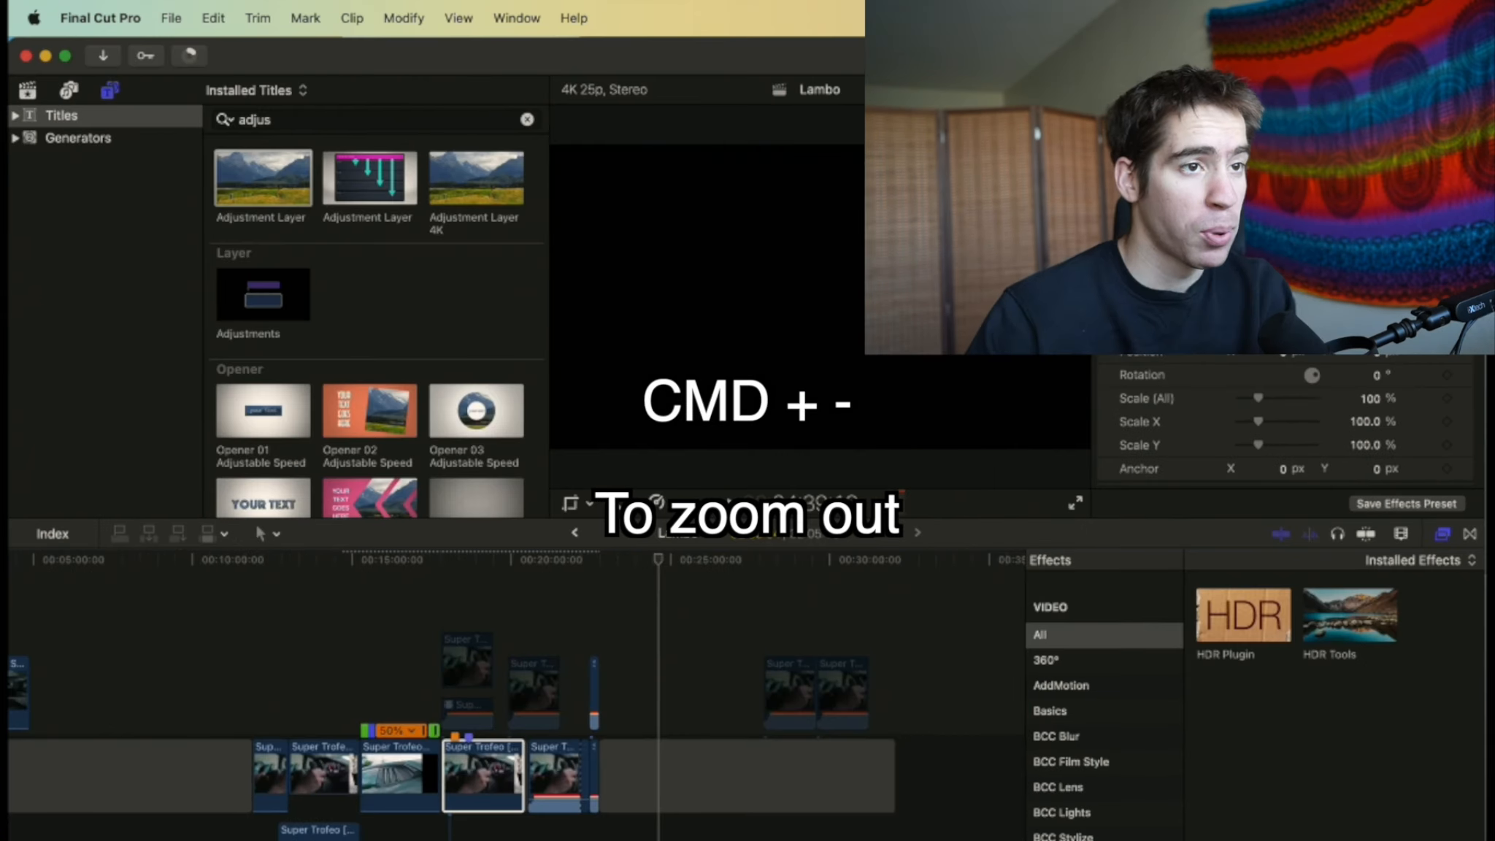
Zoom the timeline in and out around the playhead in the empty stretch beyond the last clips
key(super+equal)
key(super+equal)
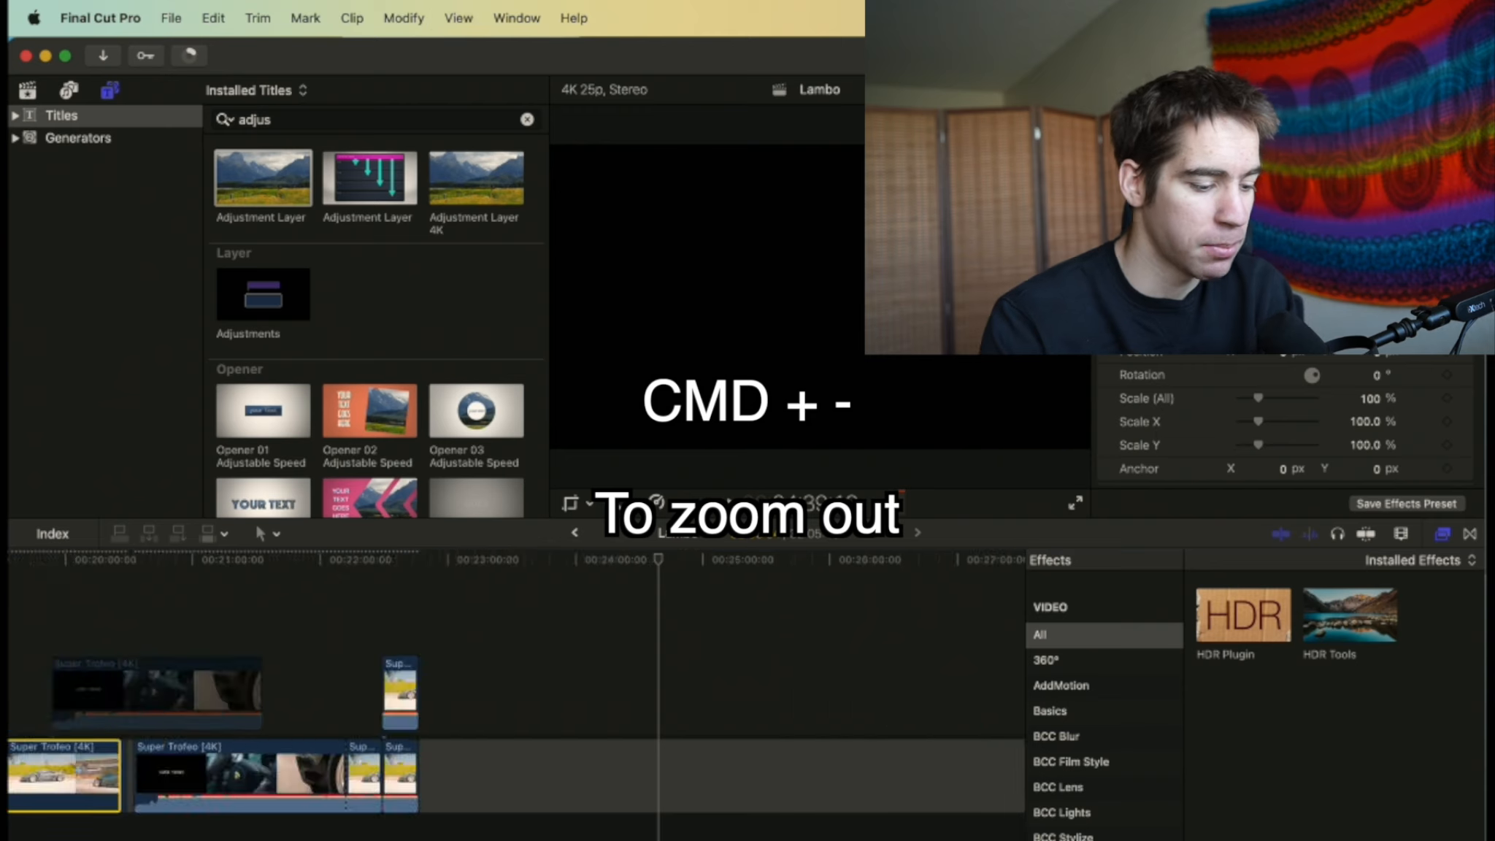
key(super+minus)
key(super+minus)
key(super+minus)
key(super+equal)
key(super+equal)
key(super+equal)
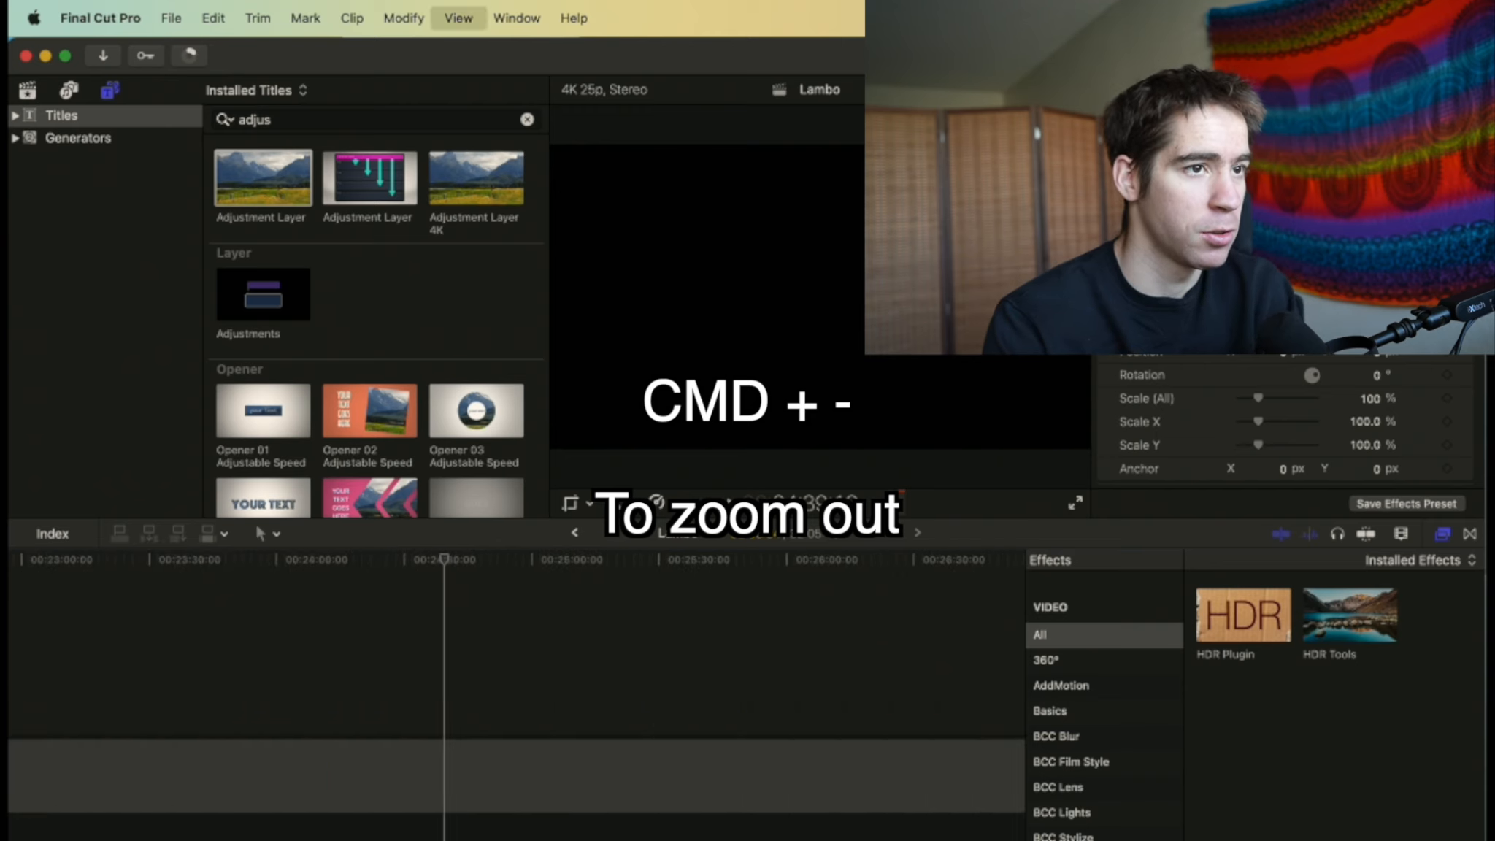